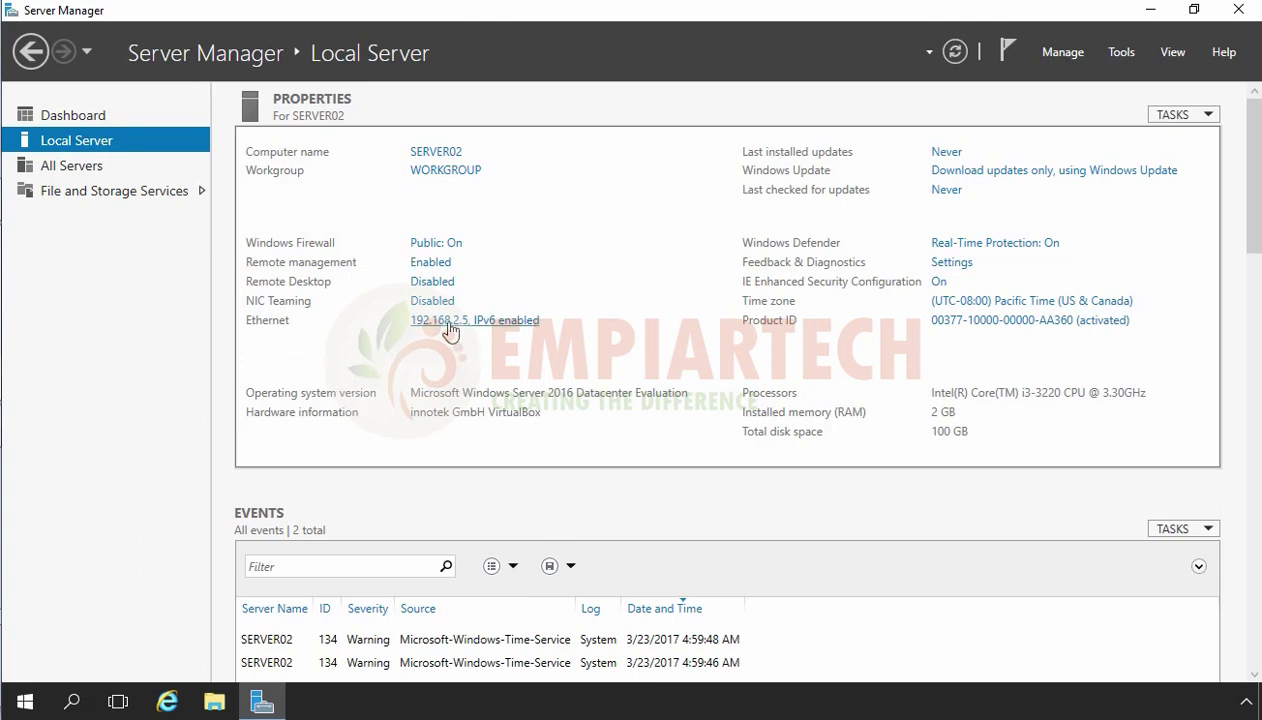
Verify the Ethernet adapter's IPv4 settings (IP 192.168.2.5, DNS 192.168.1.5) and close Network Connections.
click(449, 324)
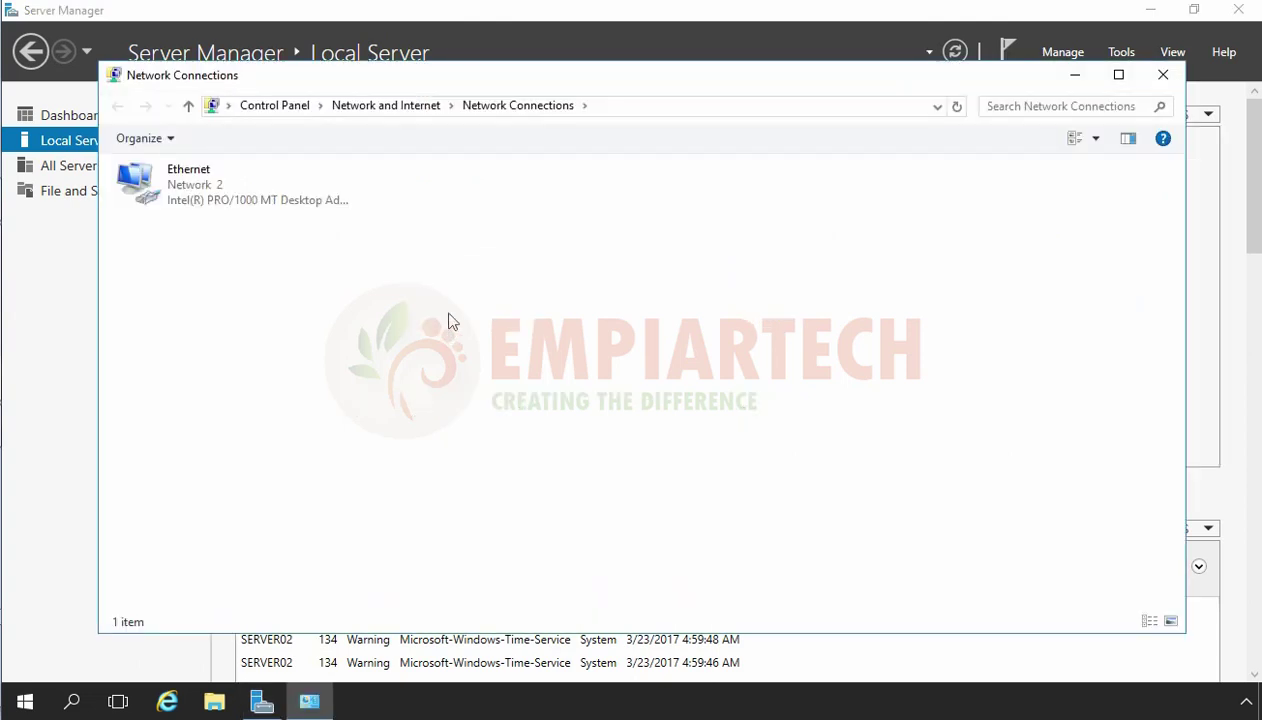
click(219, 191)
right_click(219, 191)
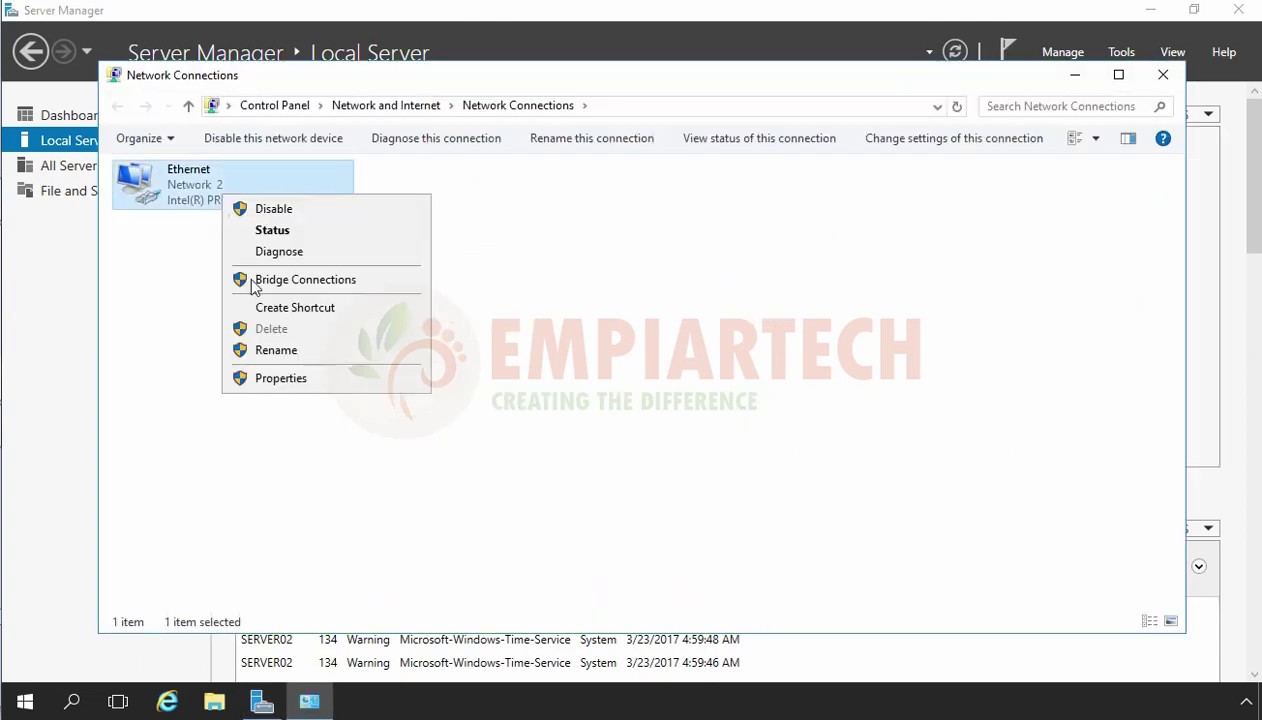
click(280, 378)
click(290, 361)
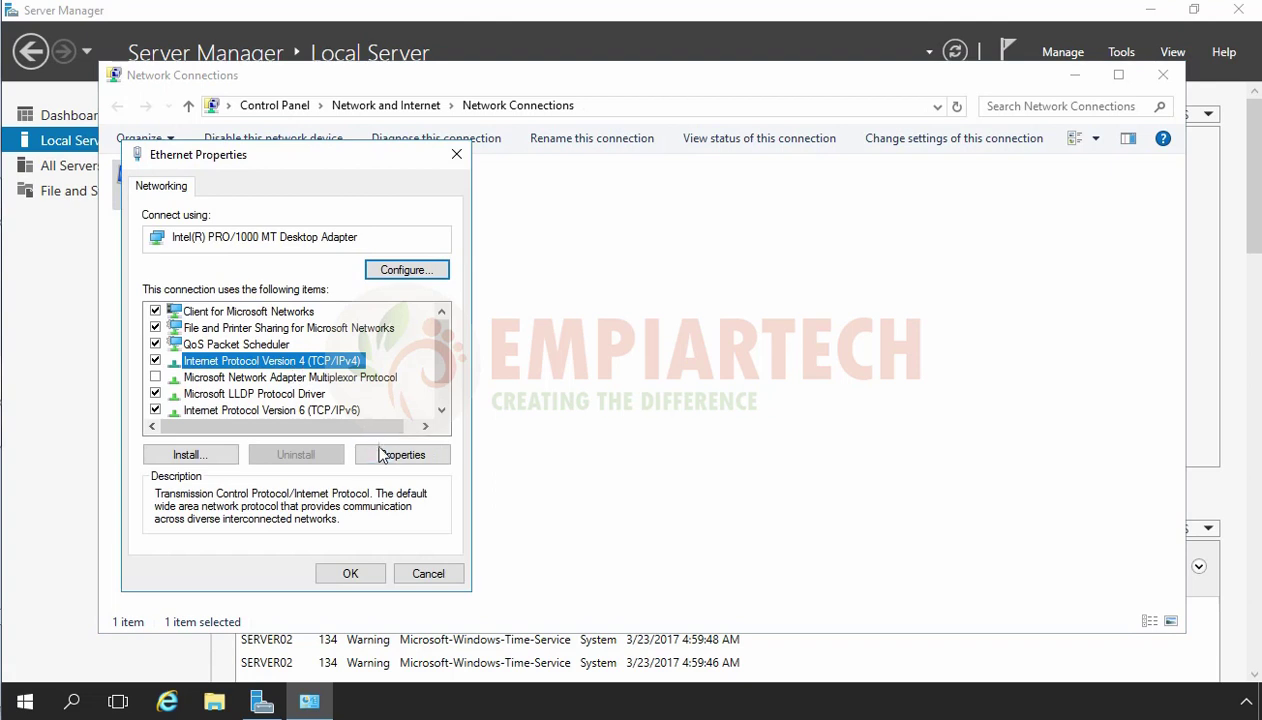
click(382, 455)
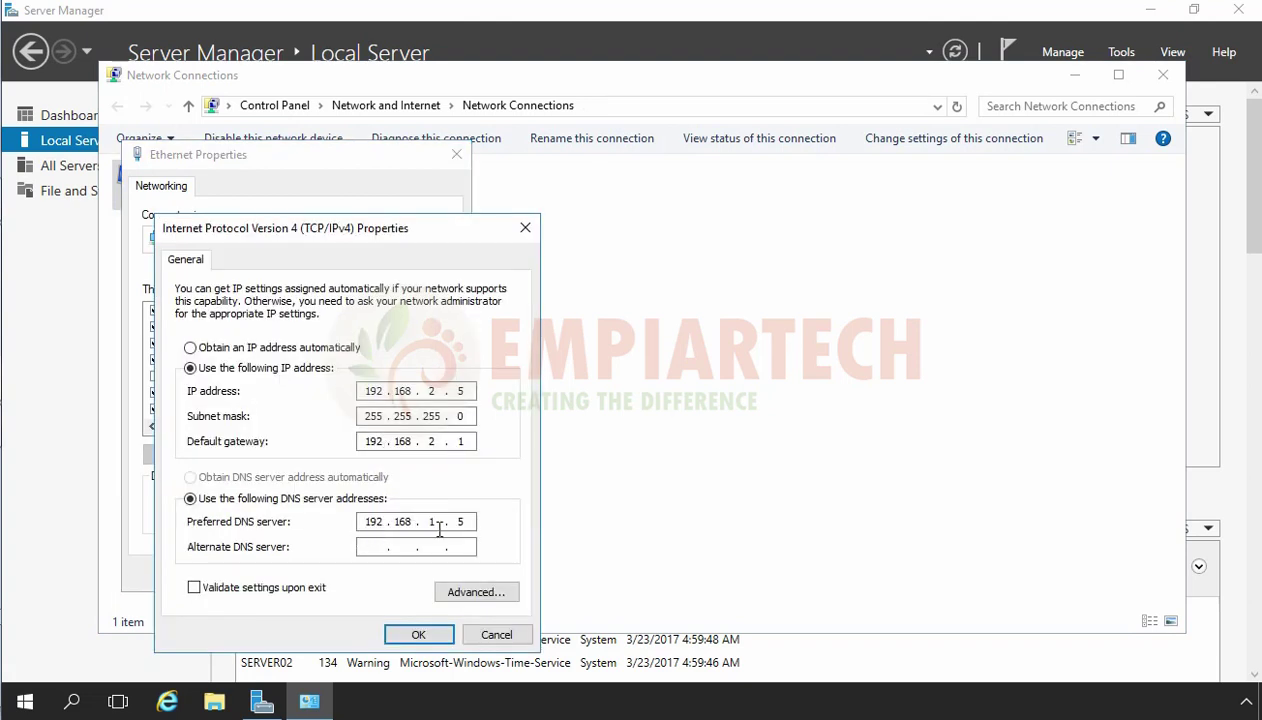
click(414, 630)
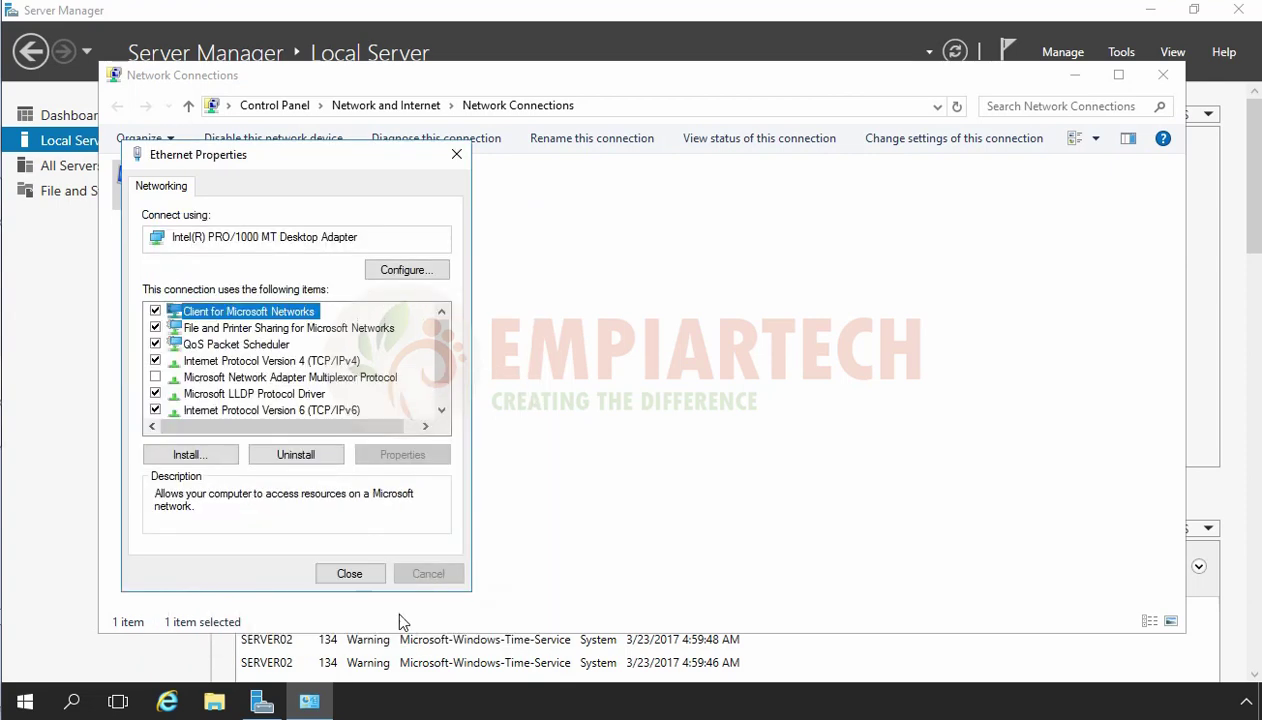
click(352, 576)
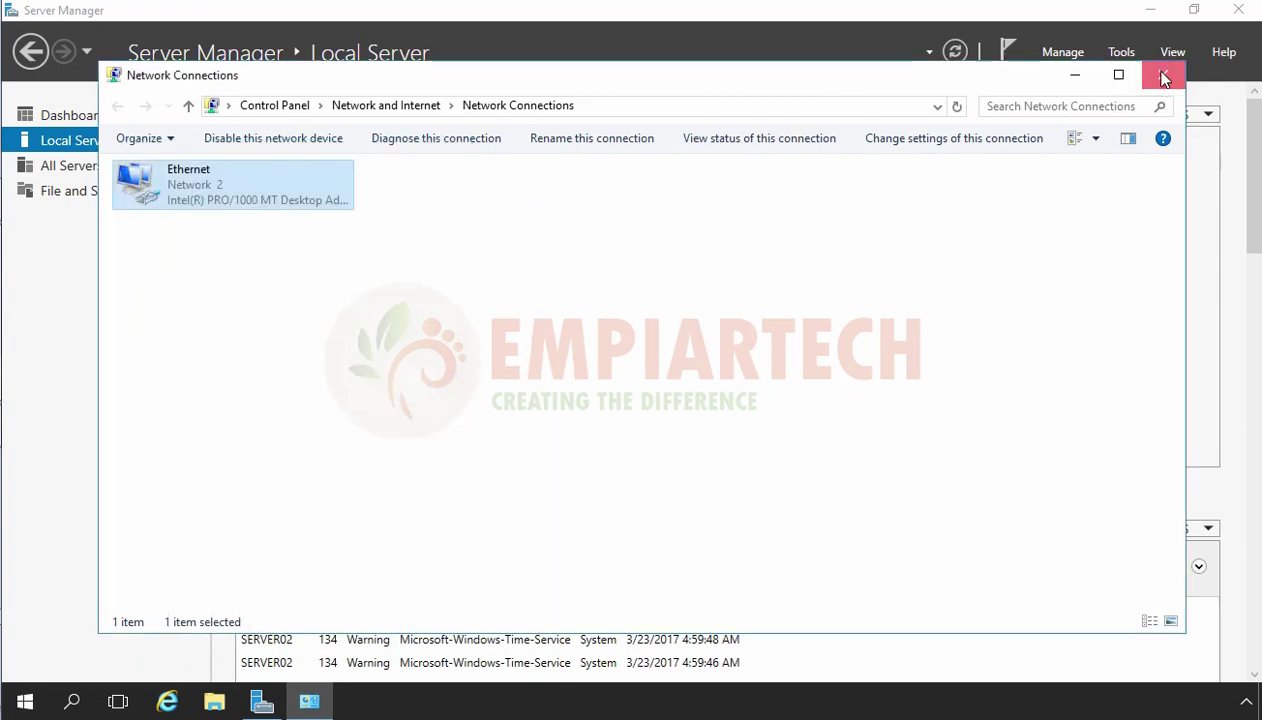
click(1164, 77)
right_click(18, 707)
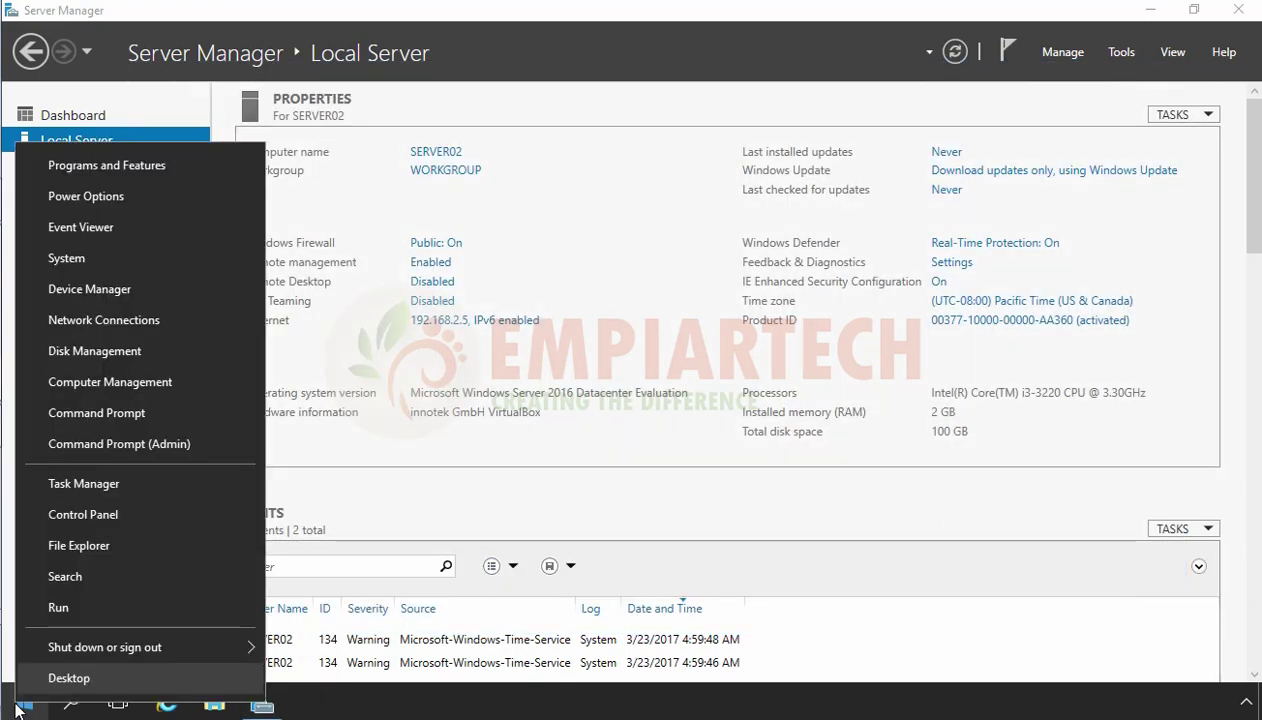
From an administrator Command Prompt, ping 192.168.1.5 and empiartech.local, then return to Server Manager.
click(123, 441)
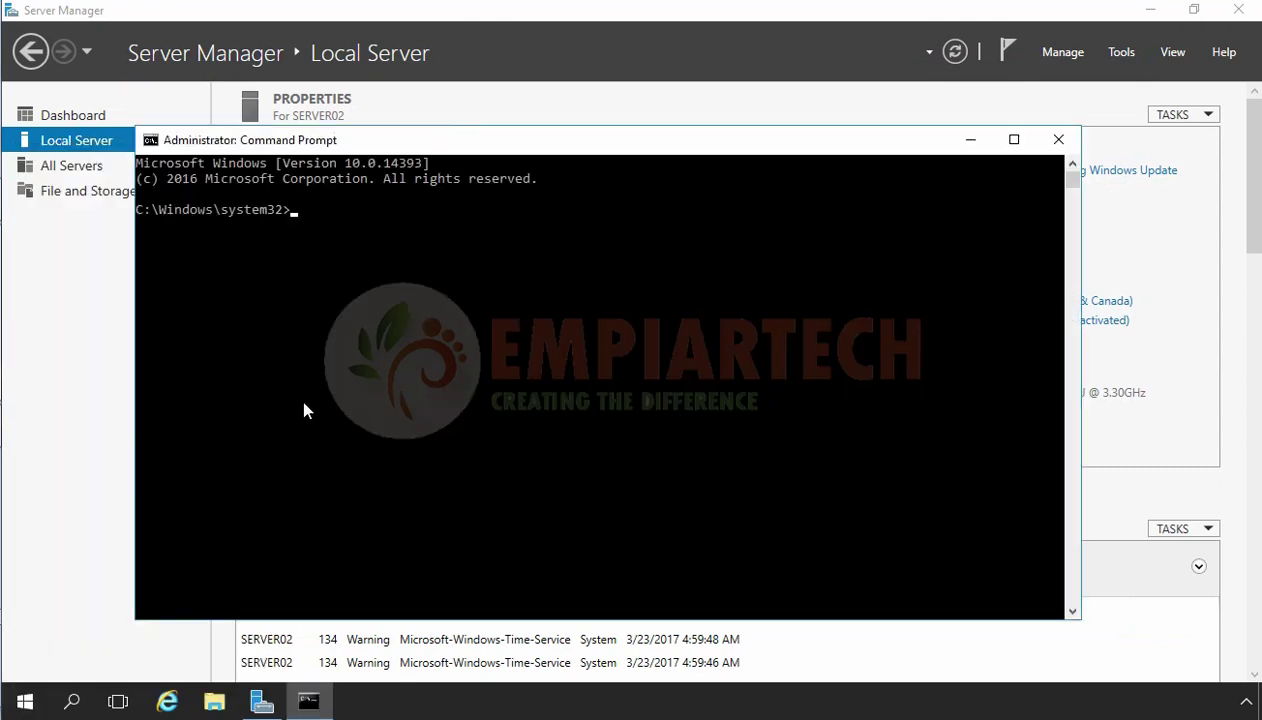
text(ping 192.168.1.5)
key(Return)
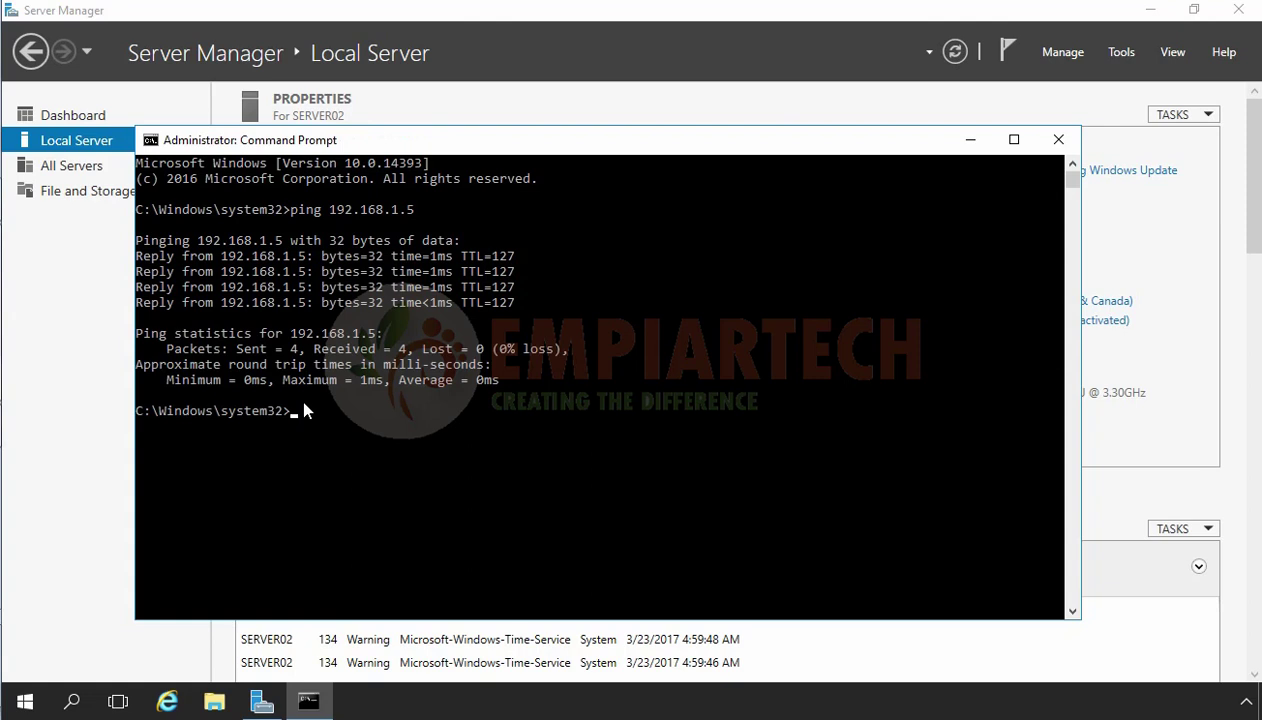
text(ping empiartech.local)
key(Return)
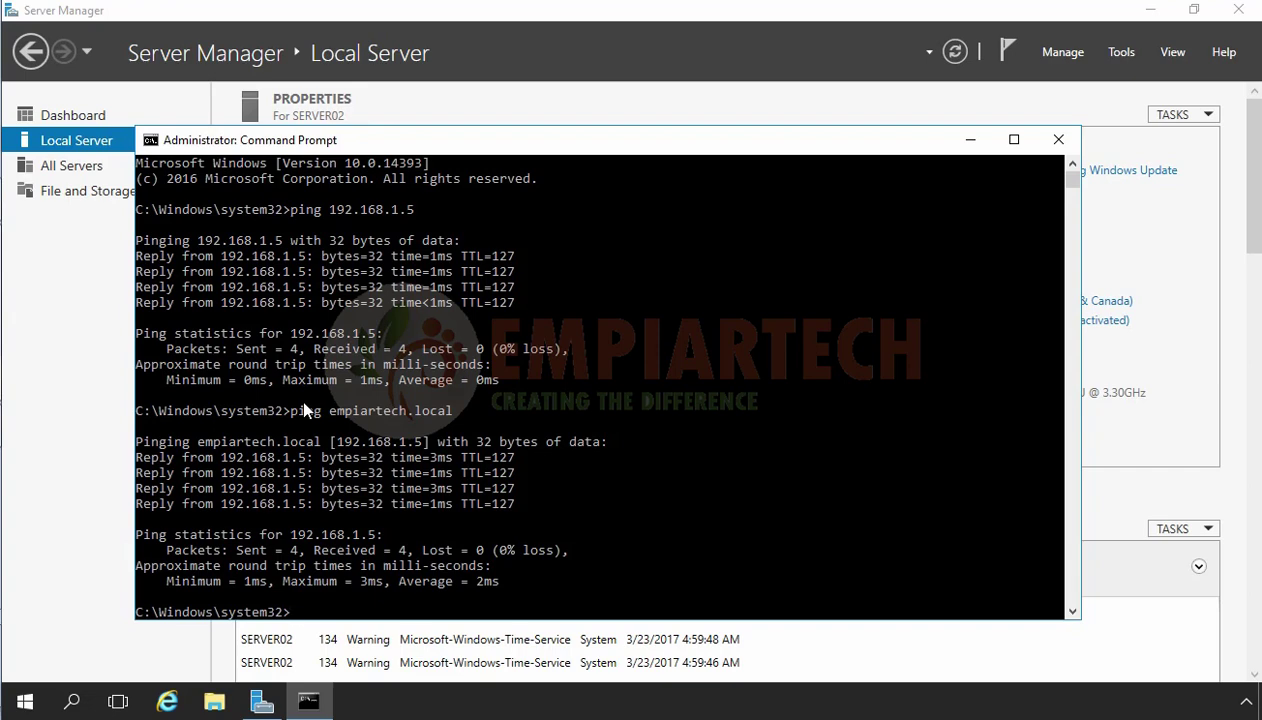
click(60, 334)
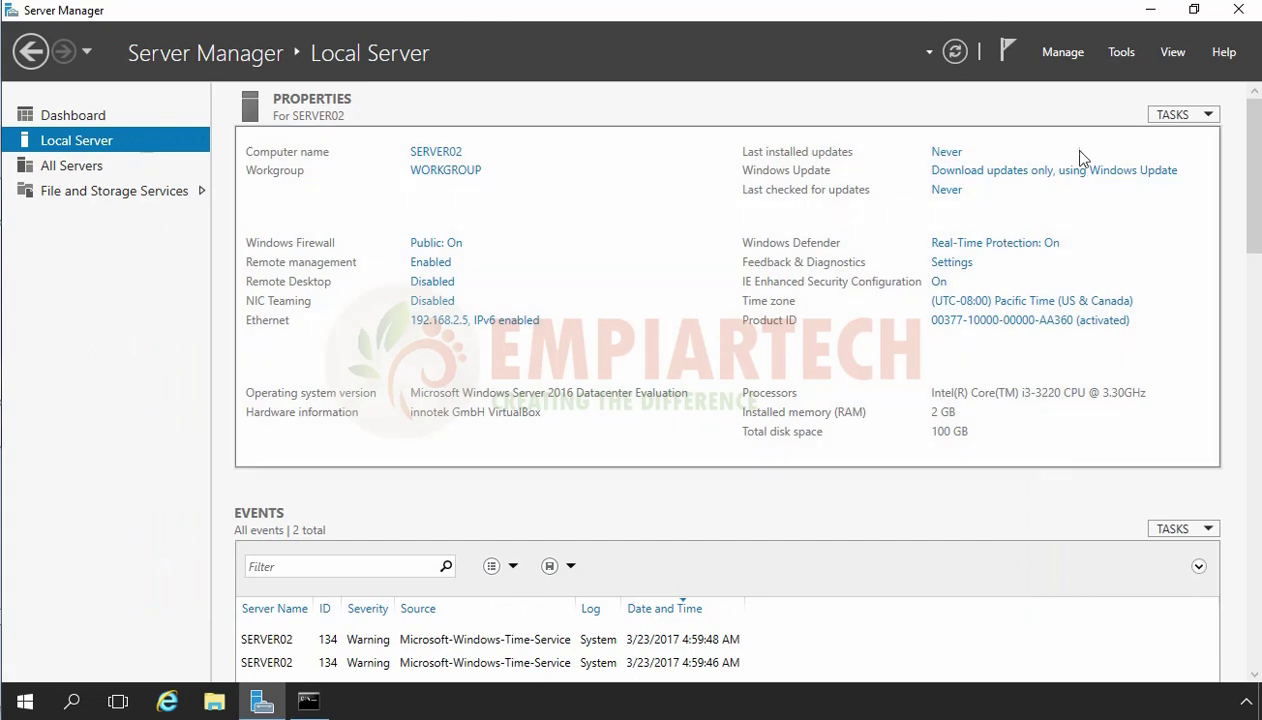
Start the Add Roles and Features wizard as a role-based installation targeting SERVER02.
click(1062, 53)
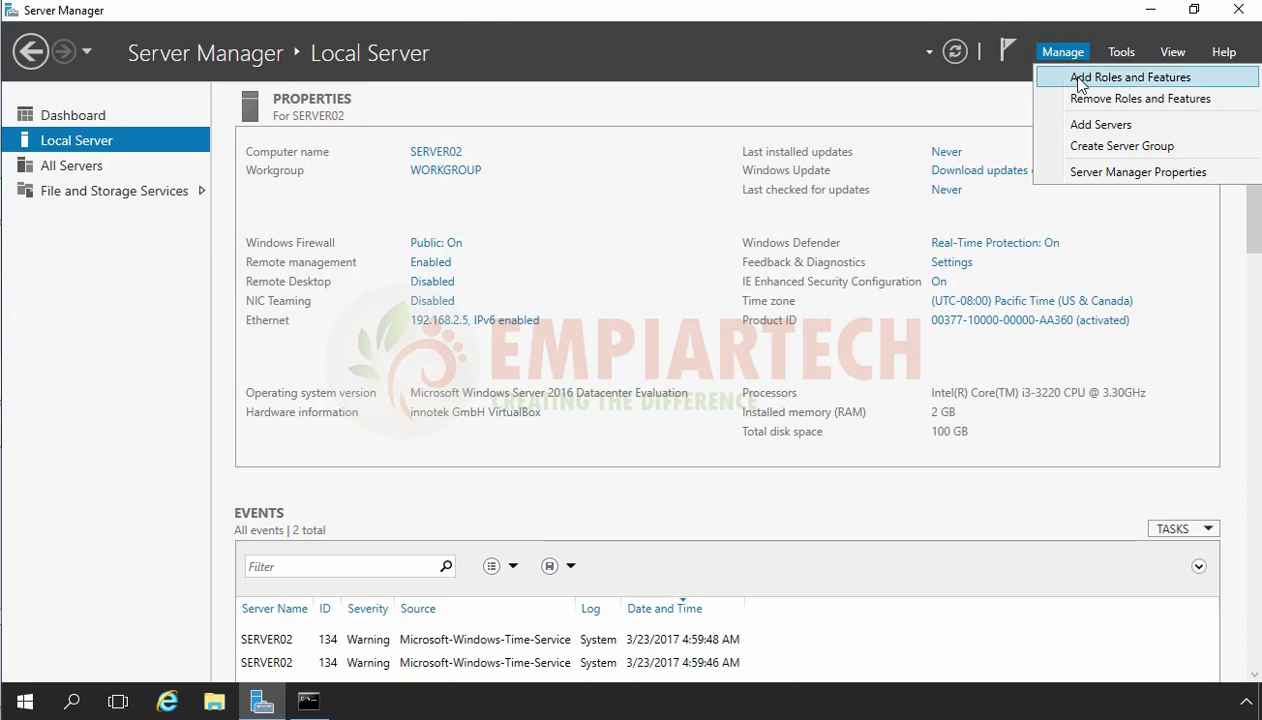
click(1080, 80)
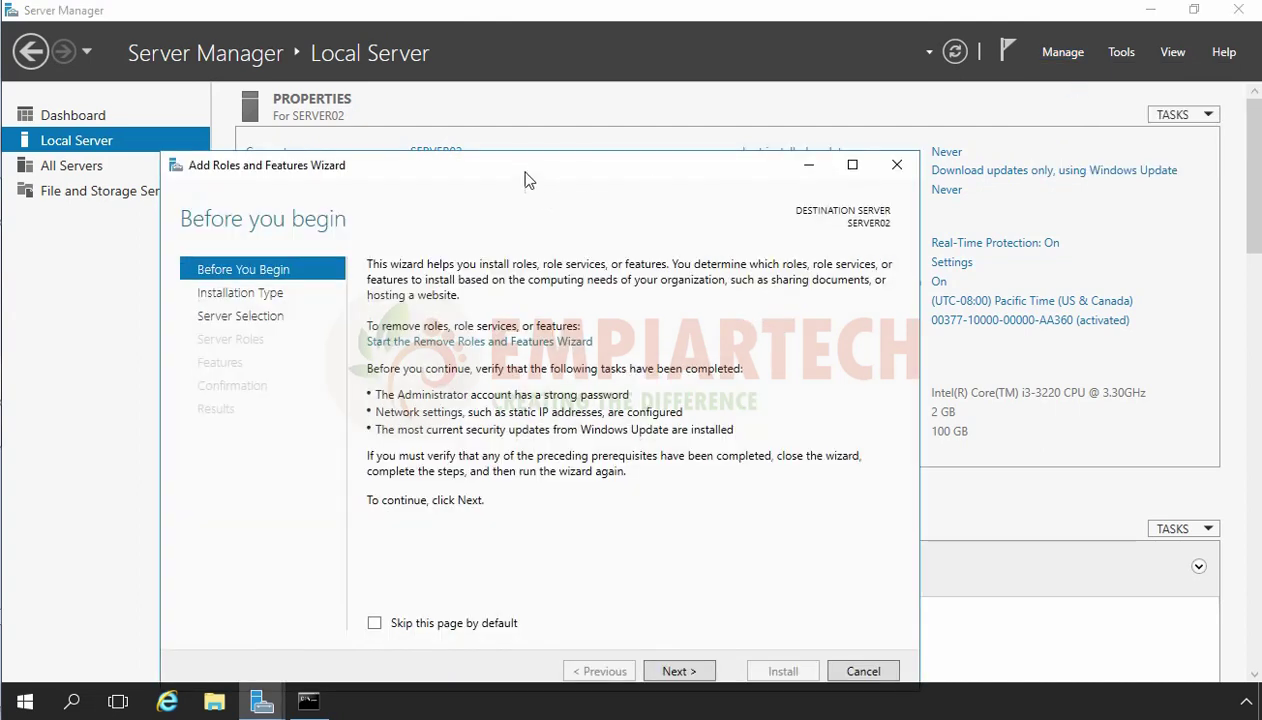
drag(505, 165, 482, 63)
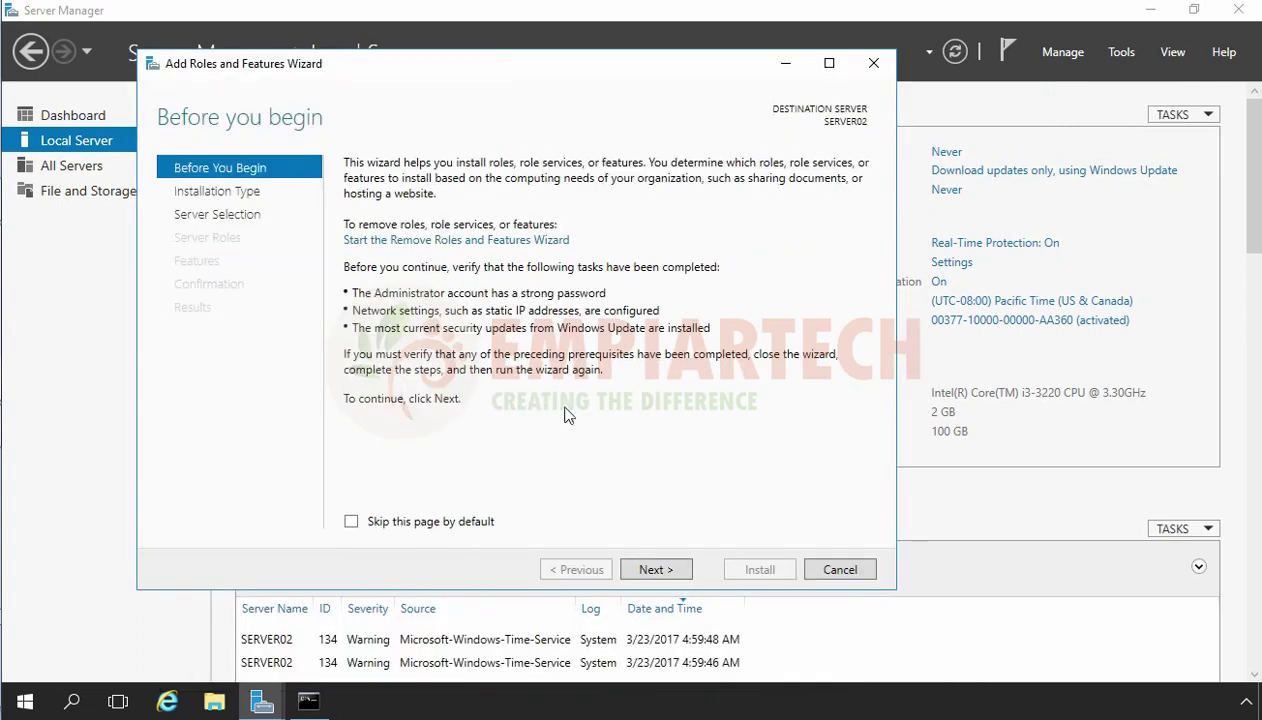
click(655, 569)
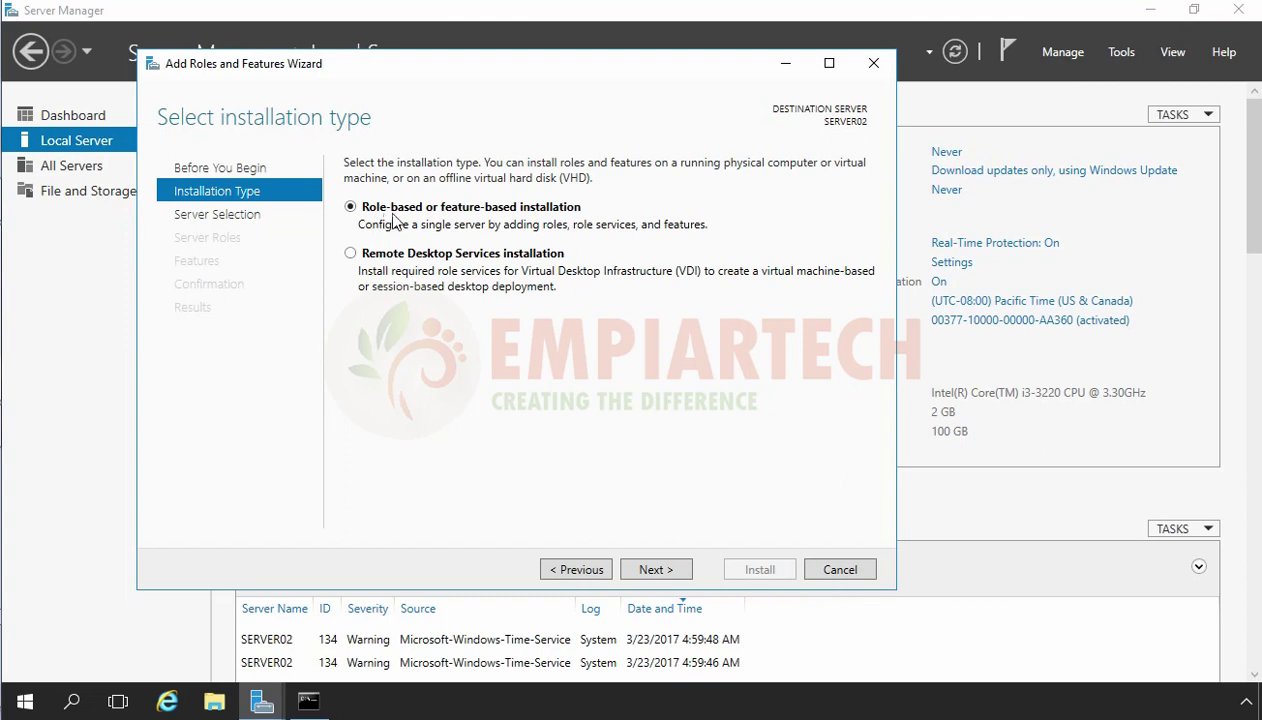
click(655, 569)
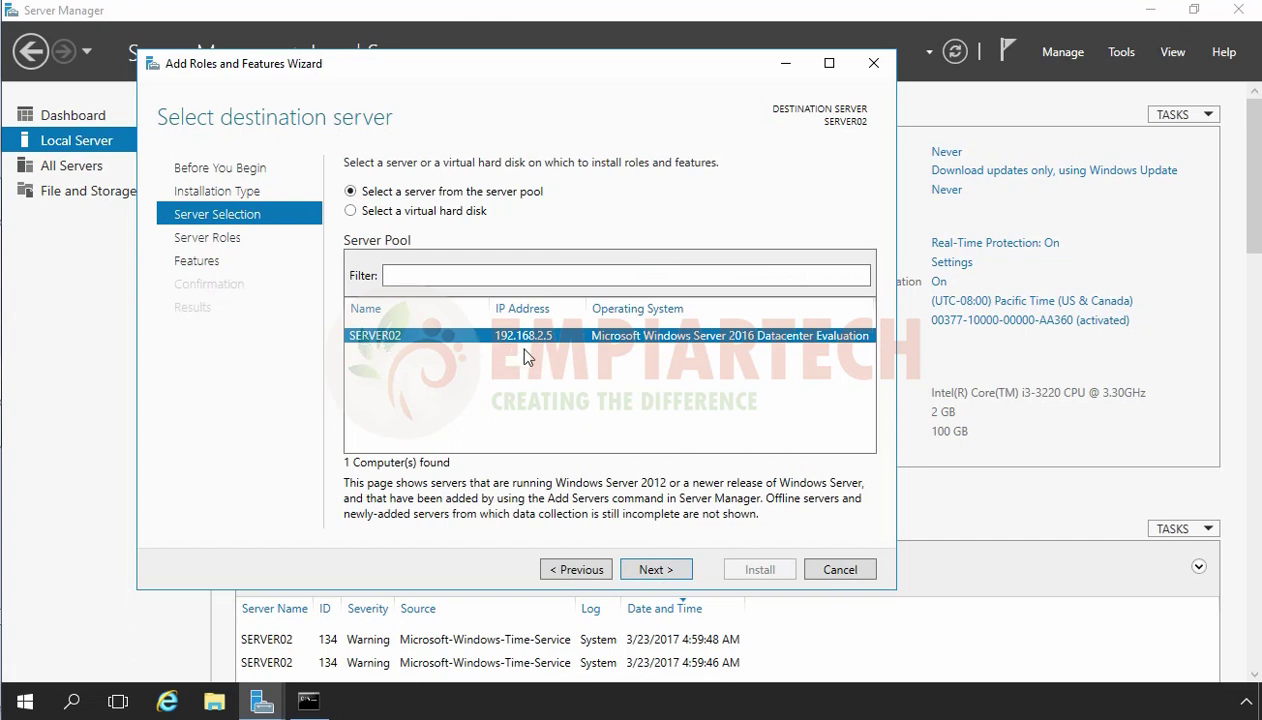
click(651, 570)
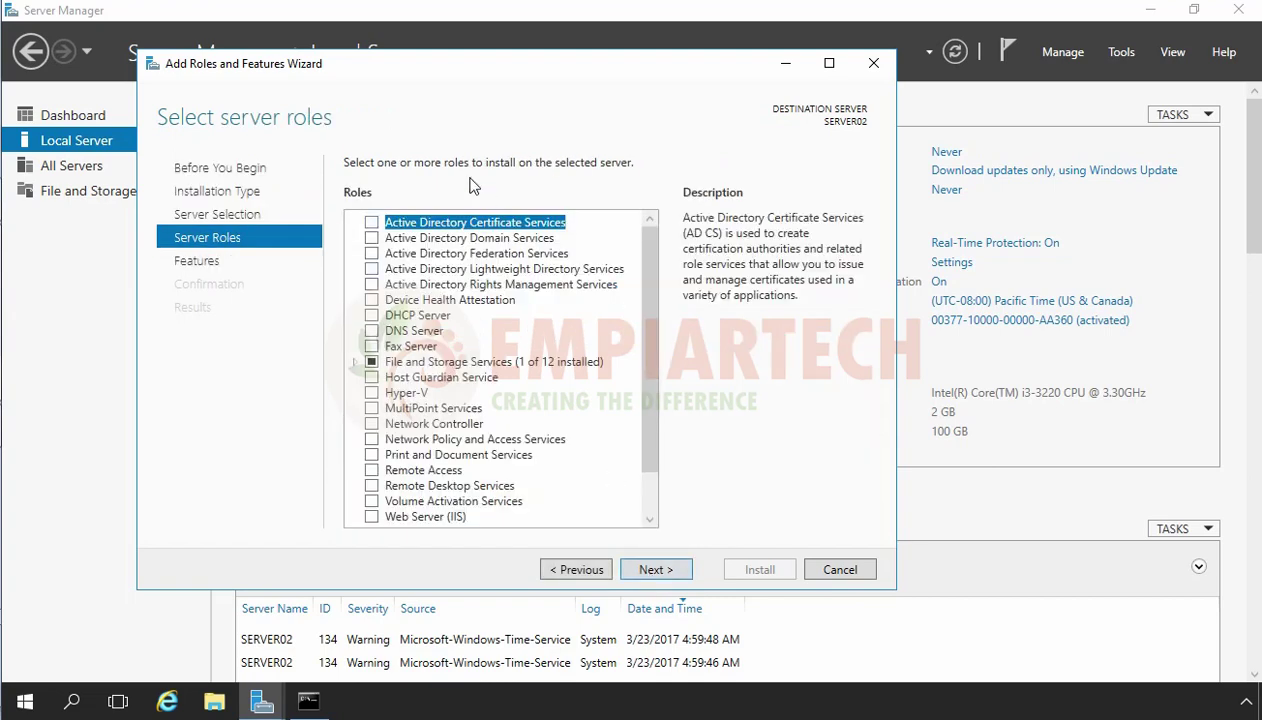
Select the Active Directory Domain Services role with its required features and advance to Confirmation.
click(438, 240)
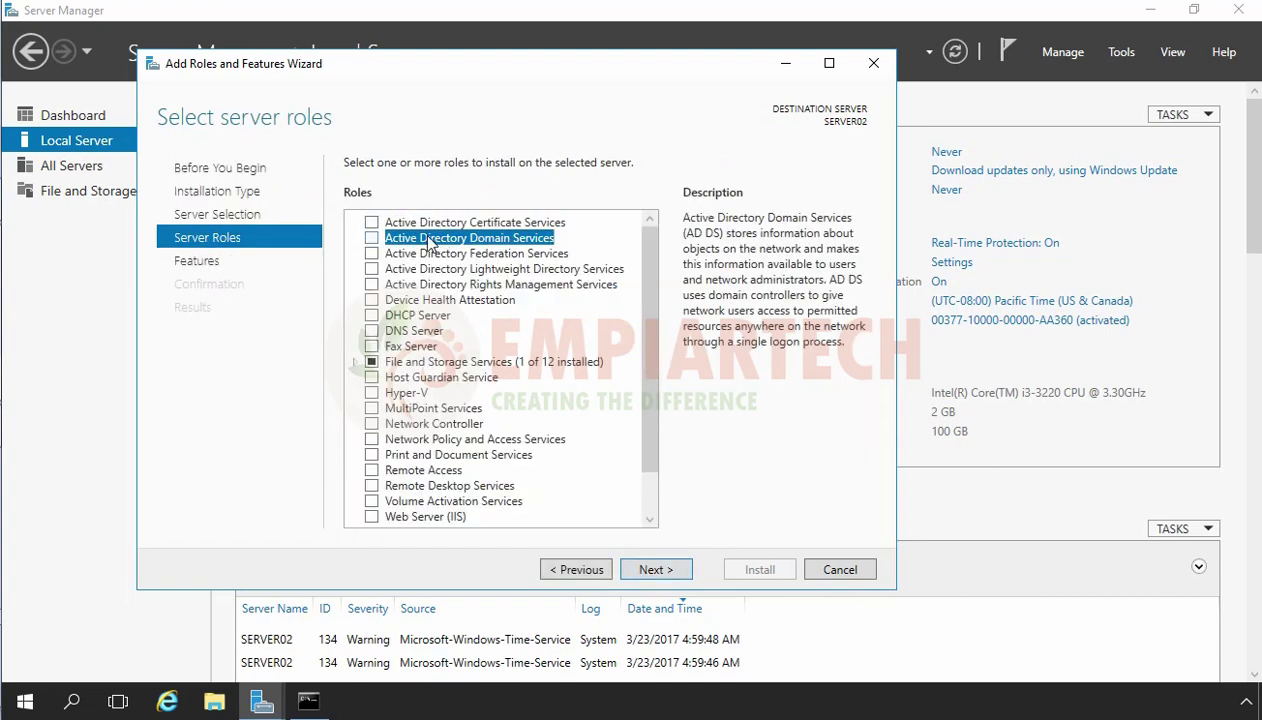
click(373, 238)
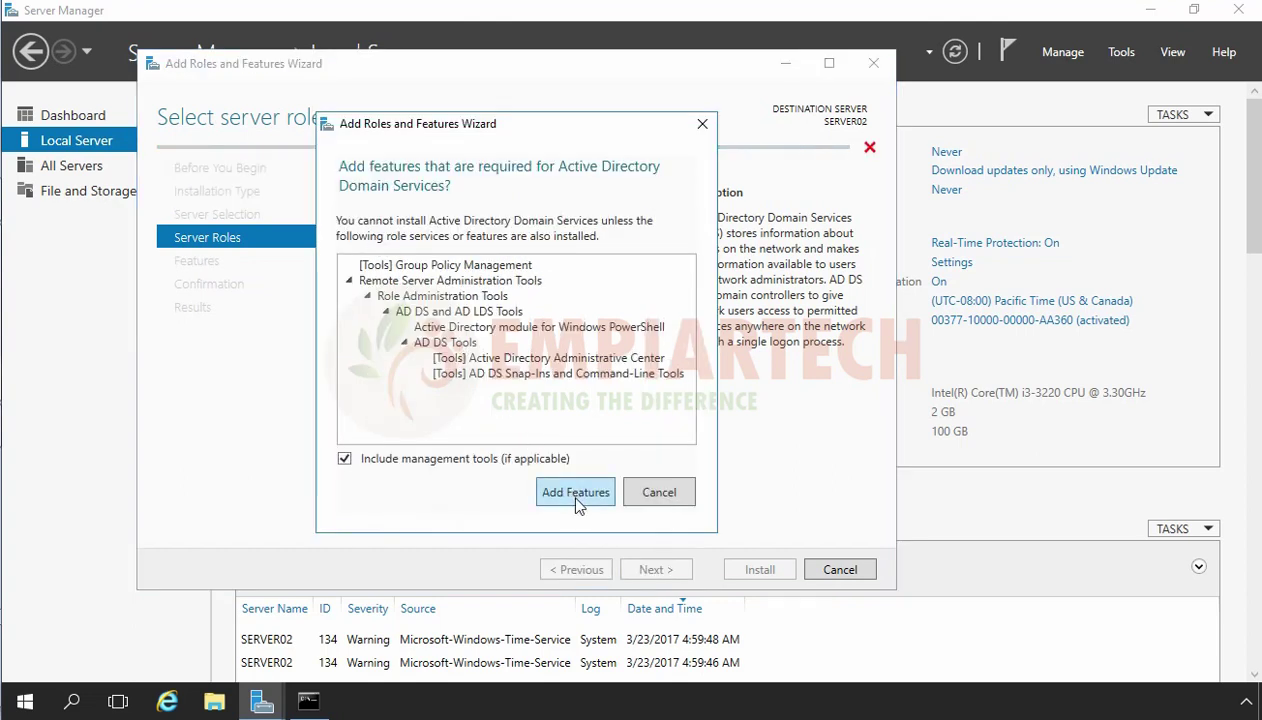
click(577, 497)
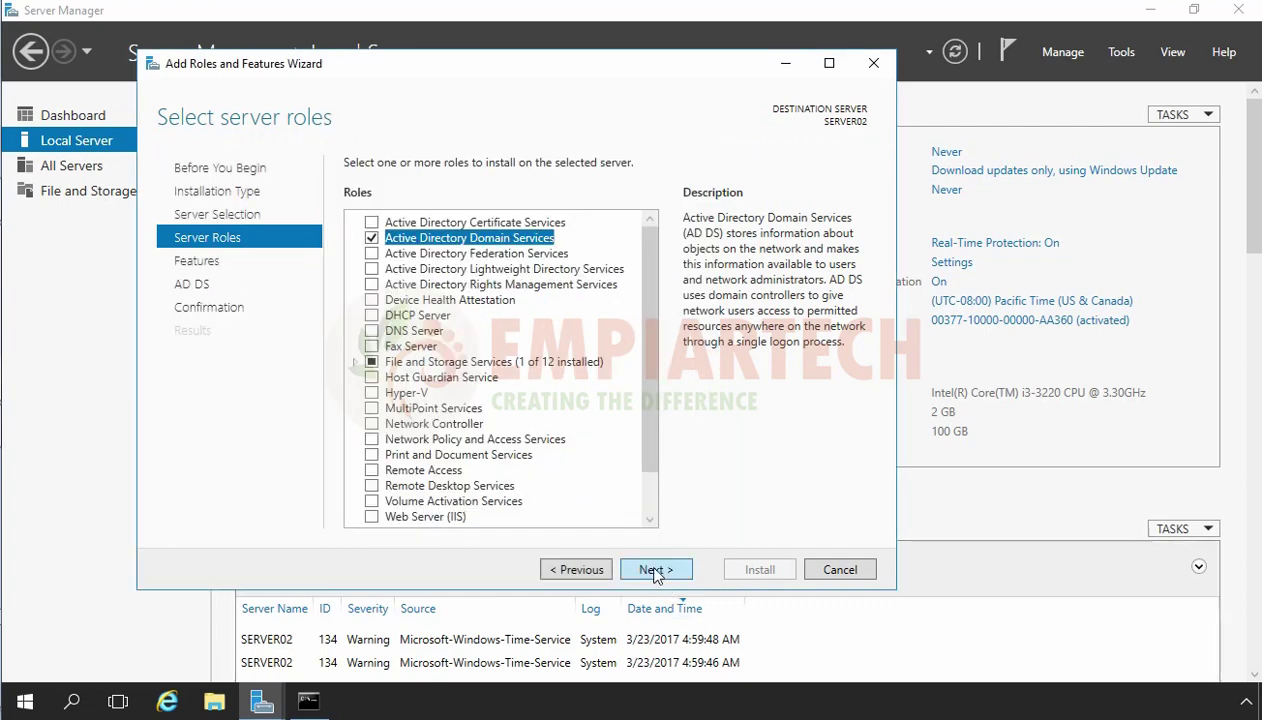
click(655, 570)
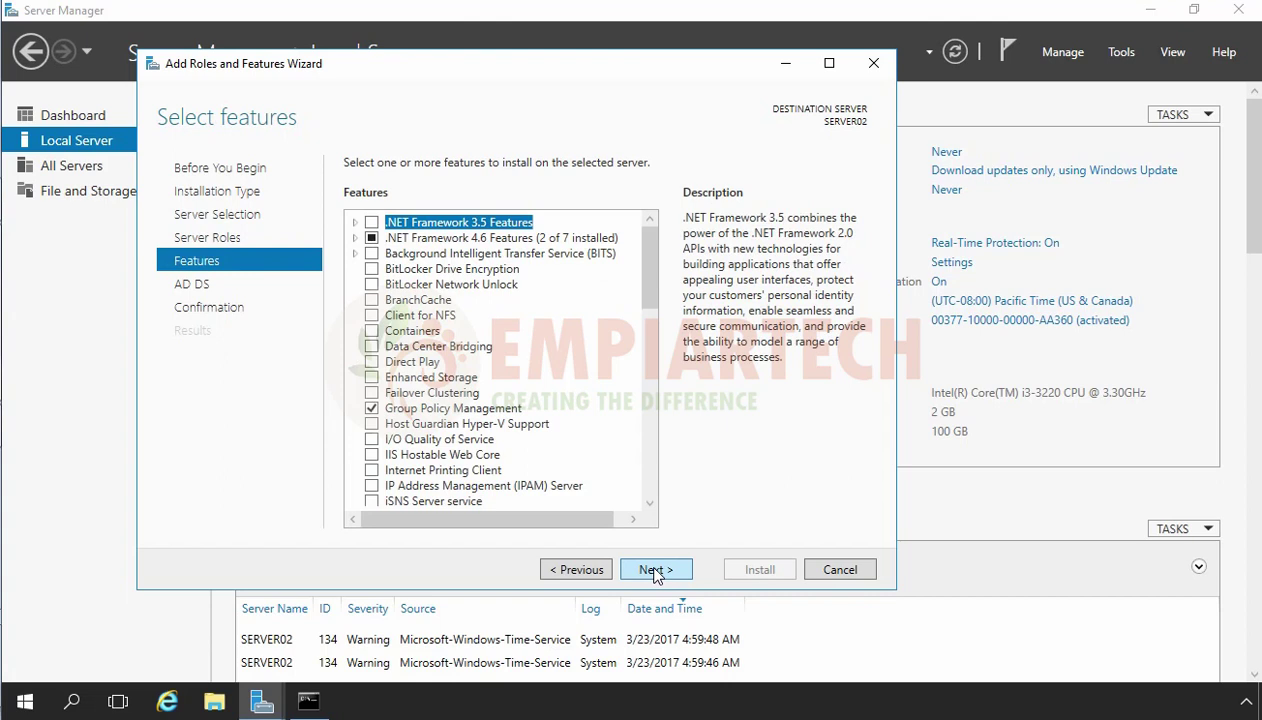
click(655, 570)
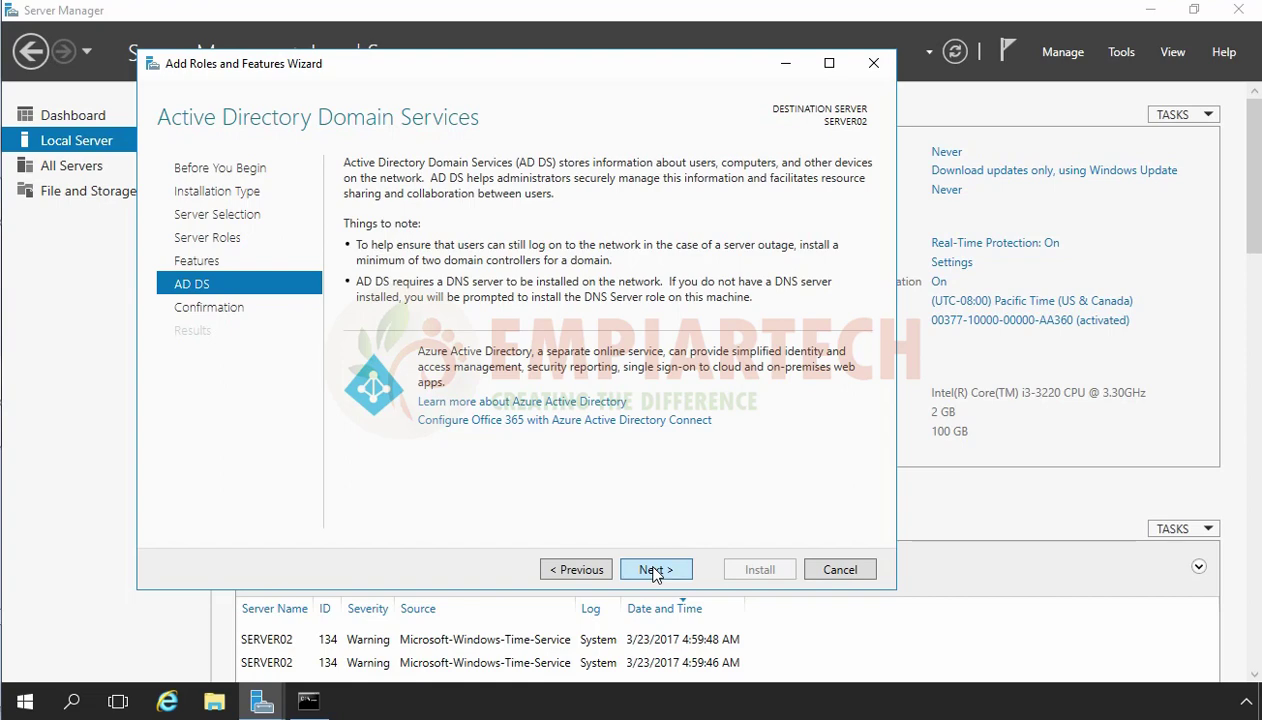
click(655, 570)
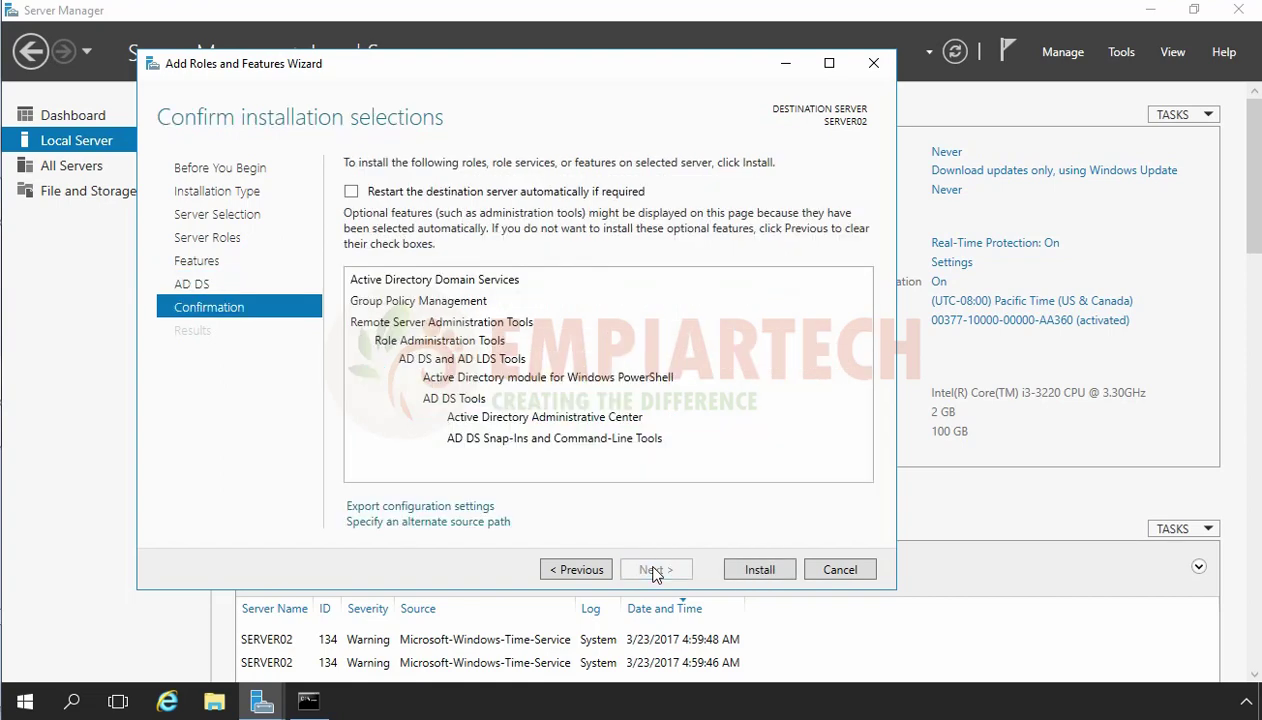
Install AD DS on SERVER02, then launch promotion to a domain controller.
click(759, 570)
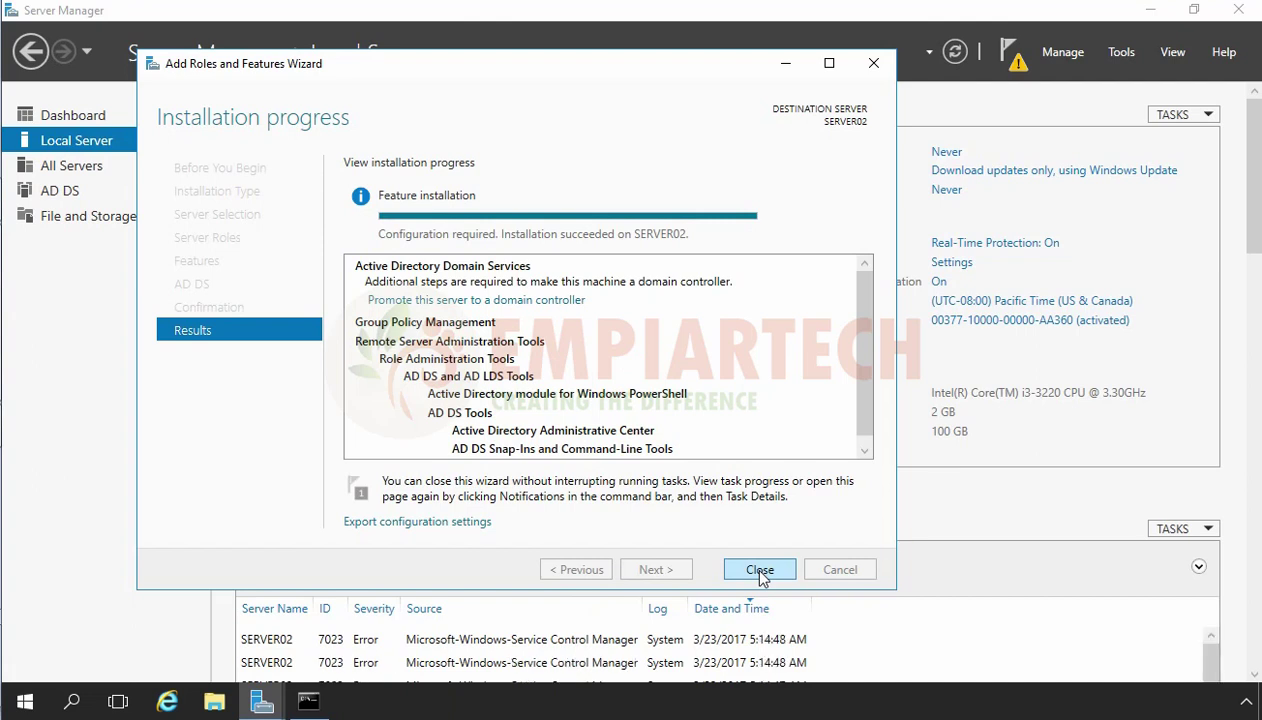
click(441, 302)
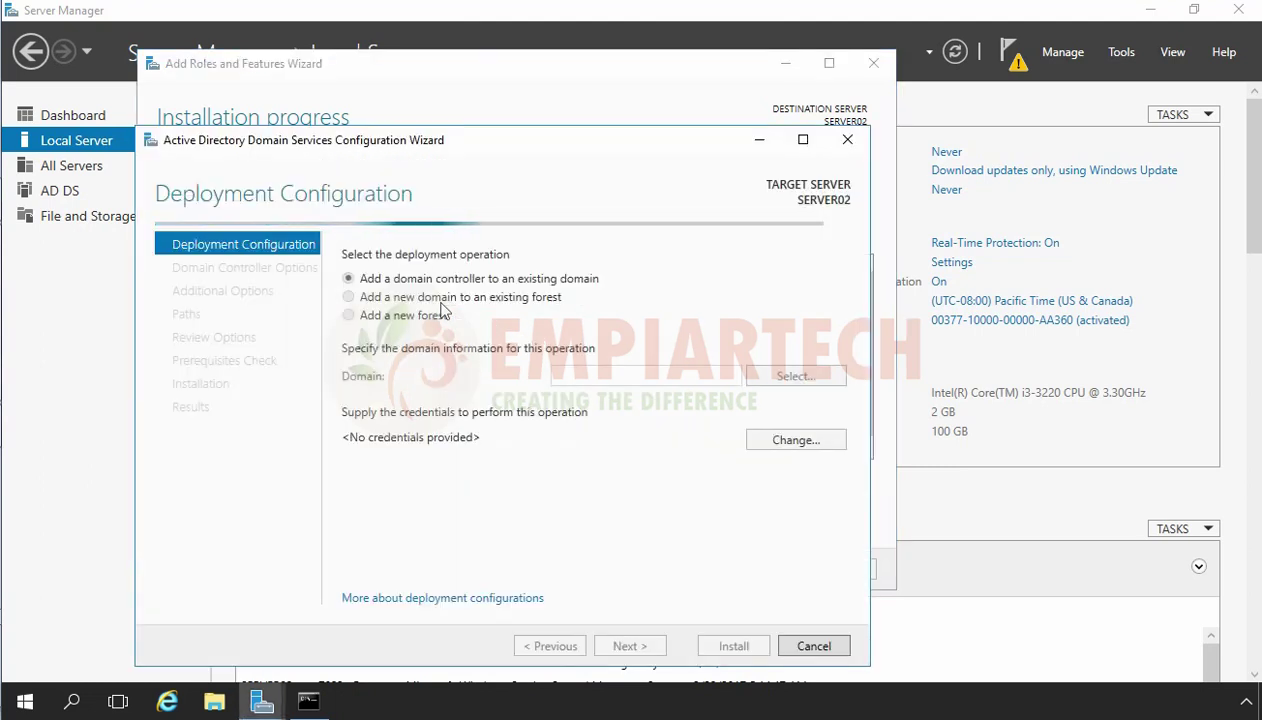
Choose 'Add a new domain to an existing forest' as the deployment operation.
drag(273, 137, 257, 86)
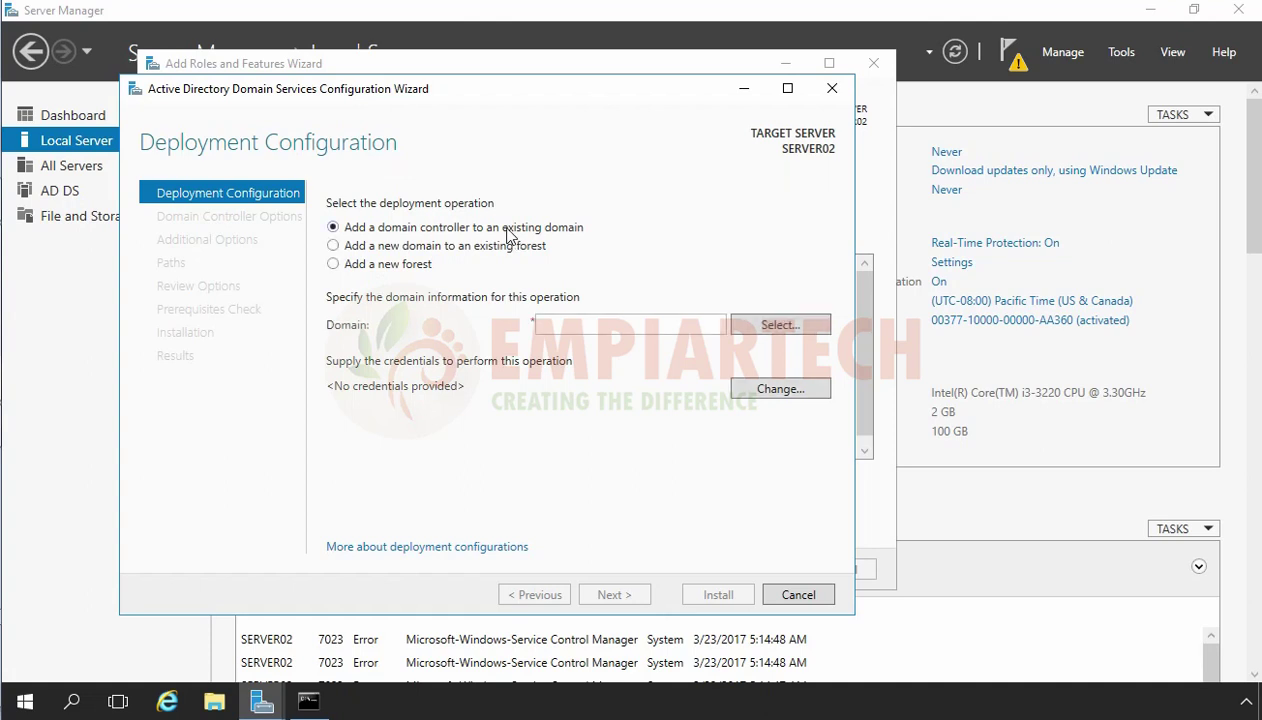
click(448, 249)
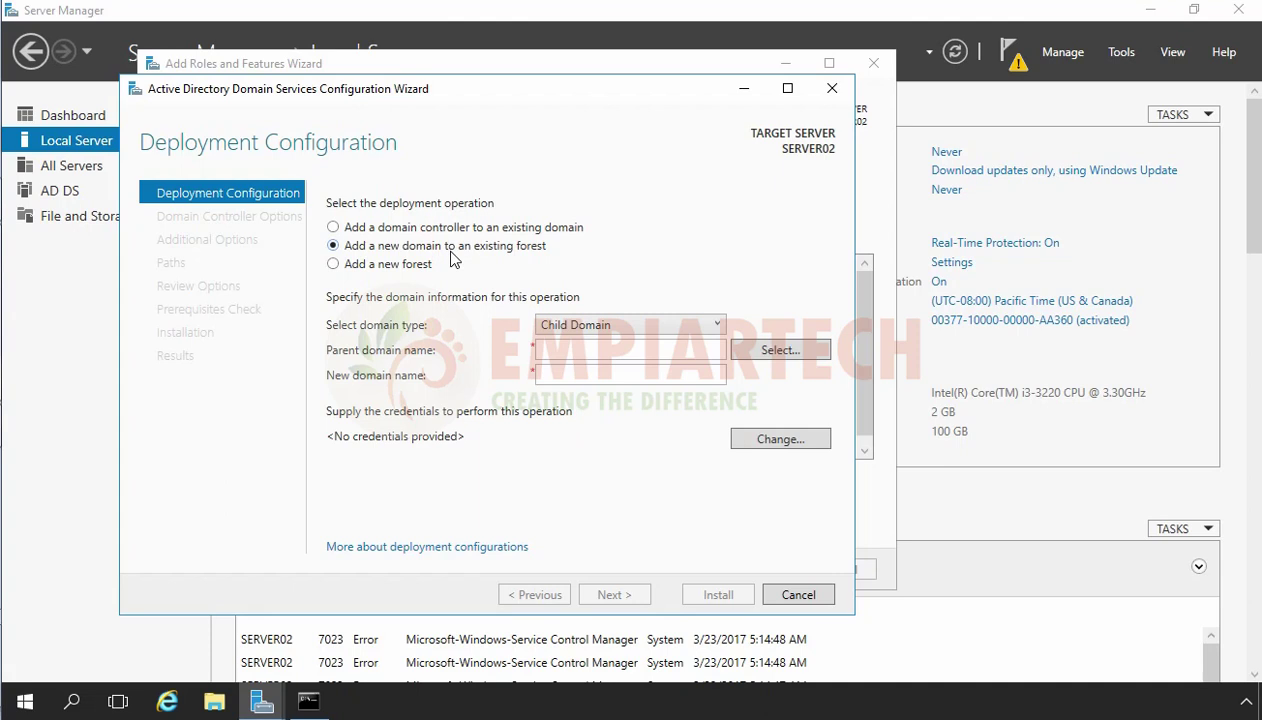
Supply the empiartech.local domain administrator's user name and password as deployment credentials.
click(782, 447)
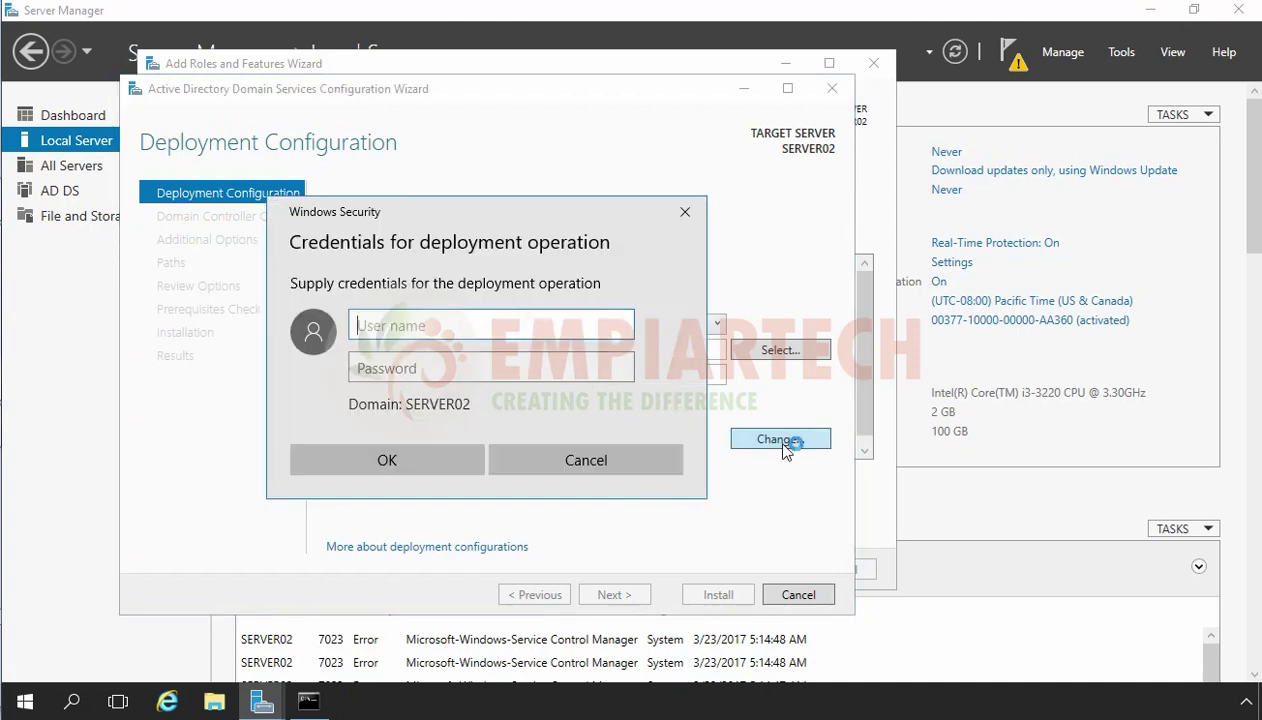
text(administrator@)
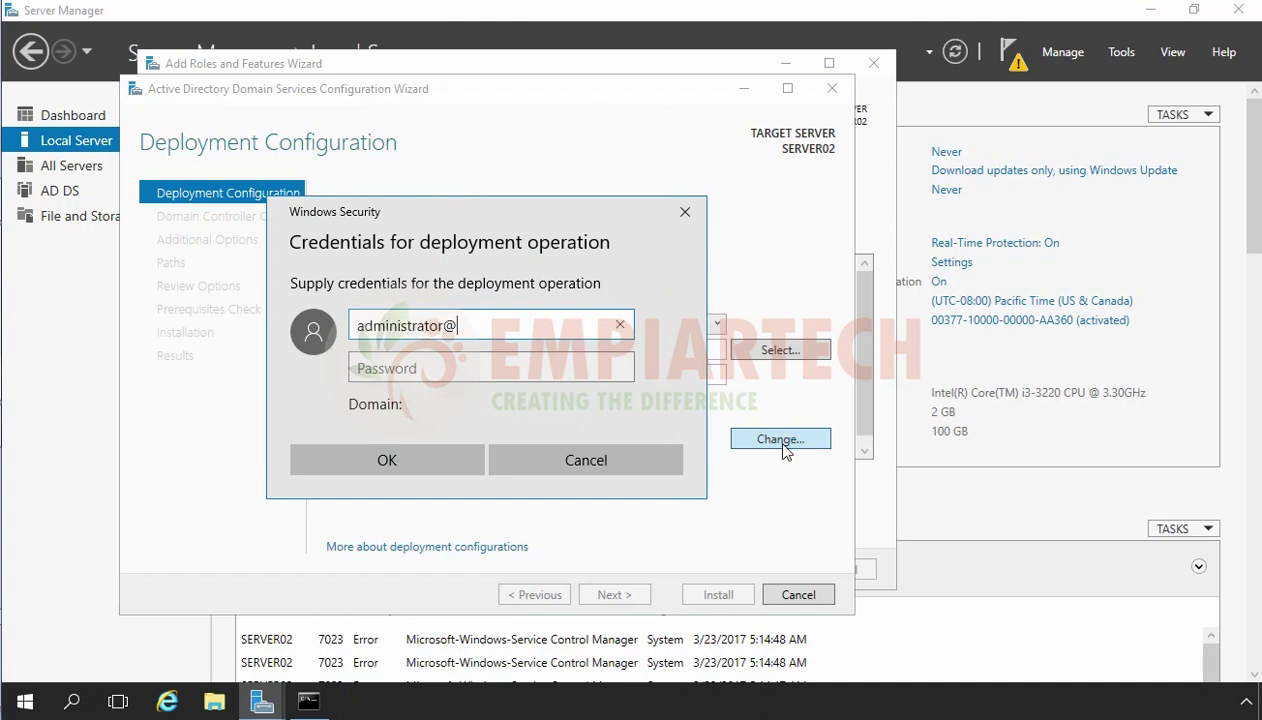
text(empiartec)
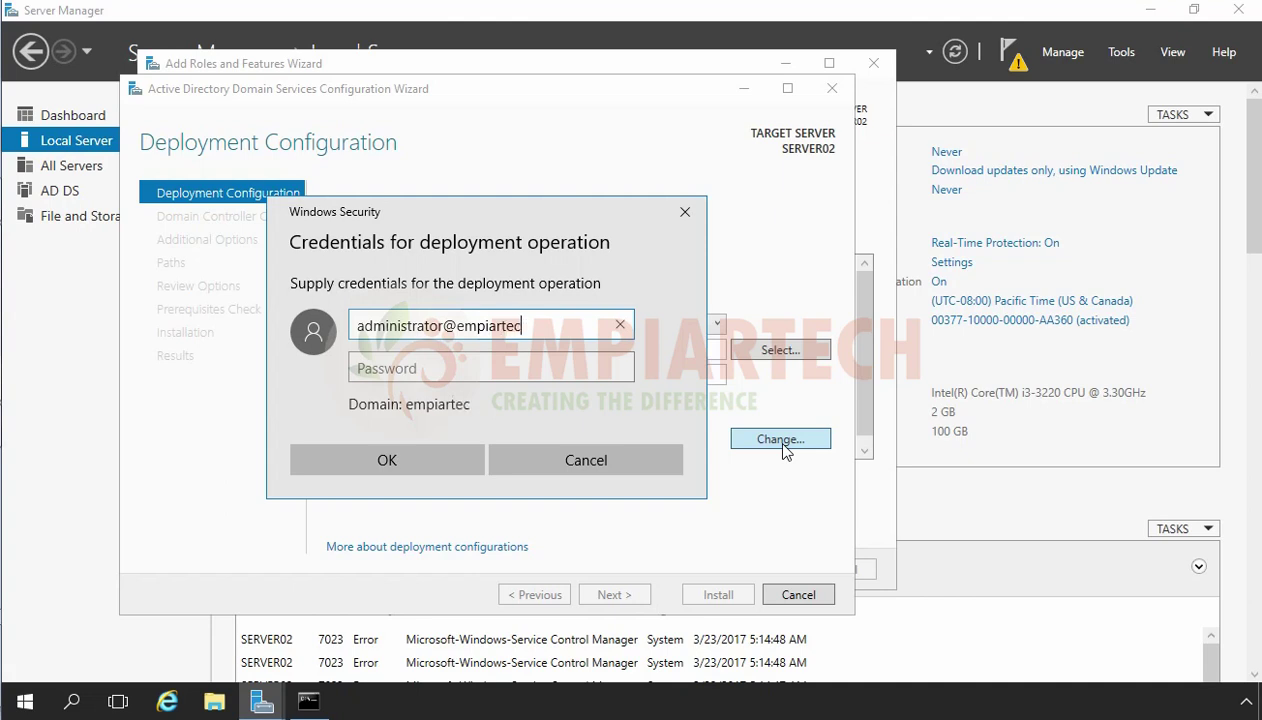
text(h.local)
key(Tab)
text(P@ssw0rd)
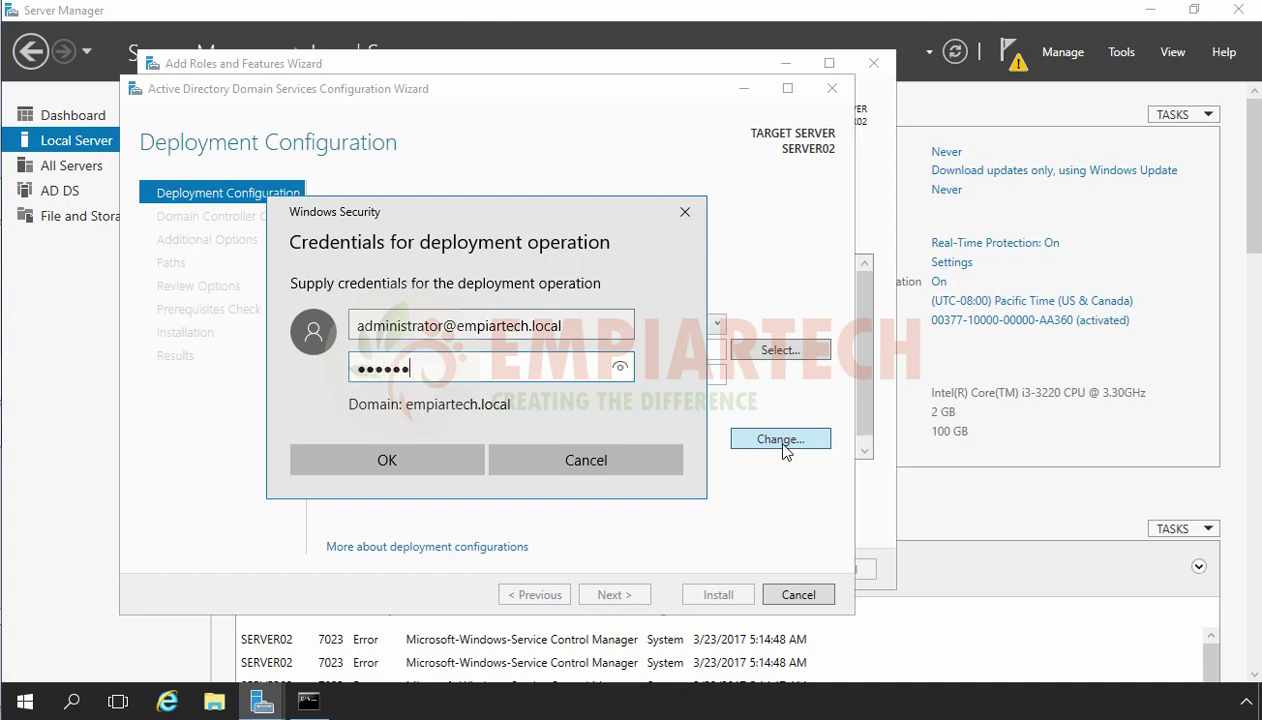
click(382, 462)
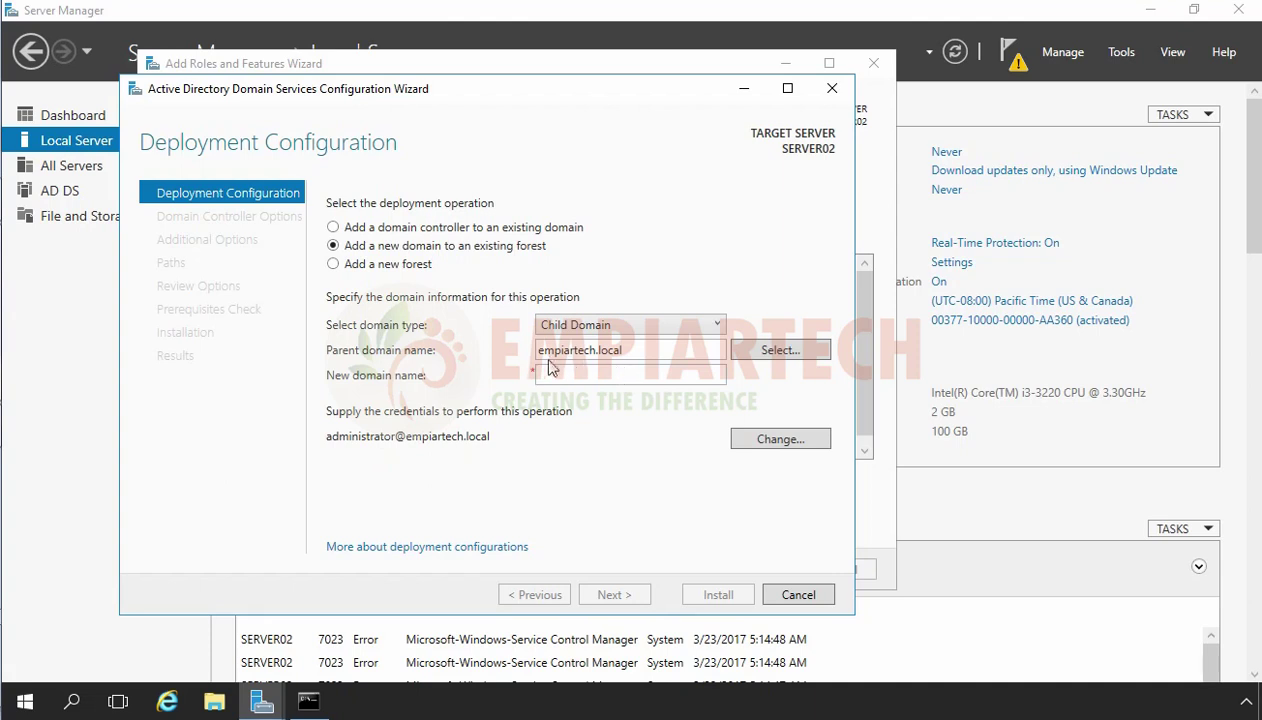
Pick empiartech.local from the forest's domain list as the parent domain.
click(776, 356)
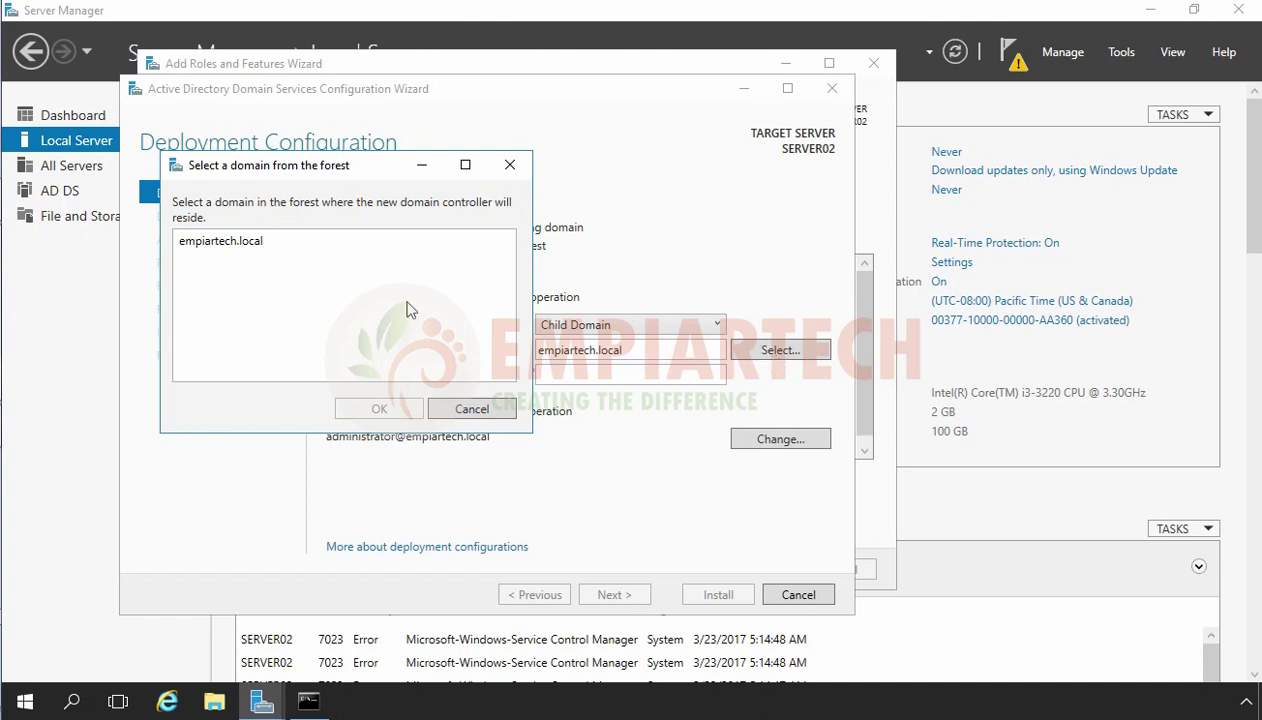
click(202, 250)
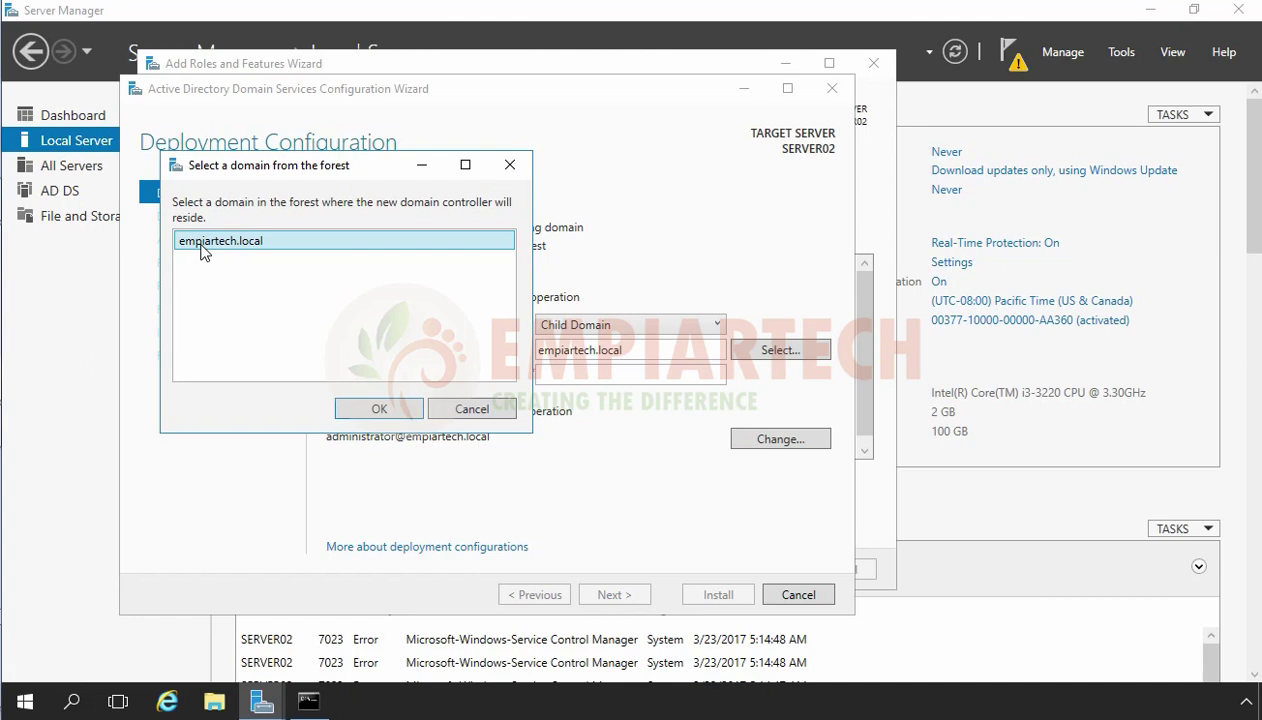
click(360, 407)
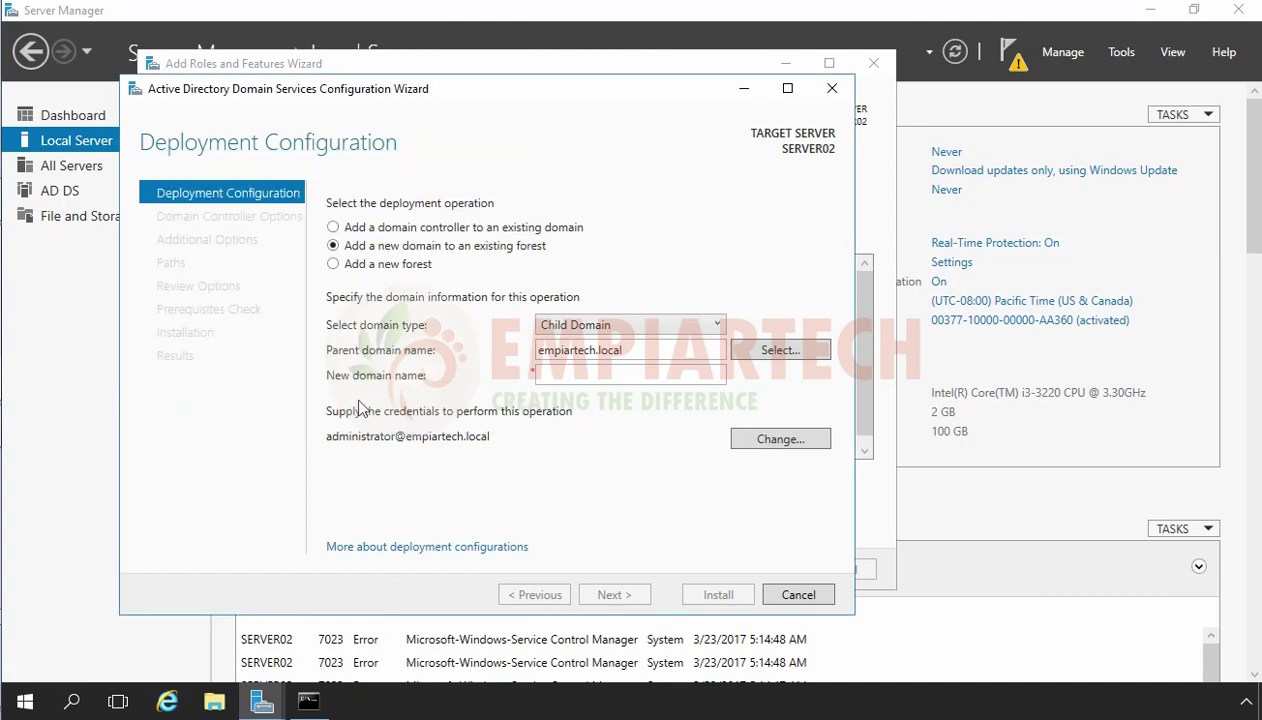
click(563, 378)
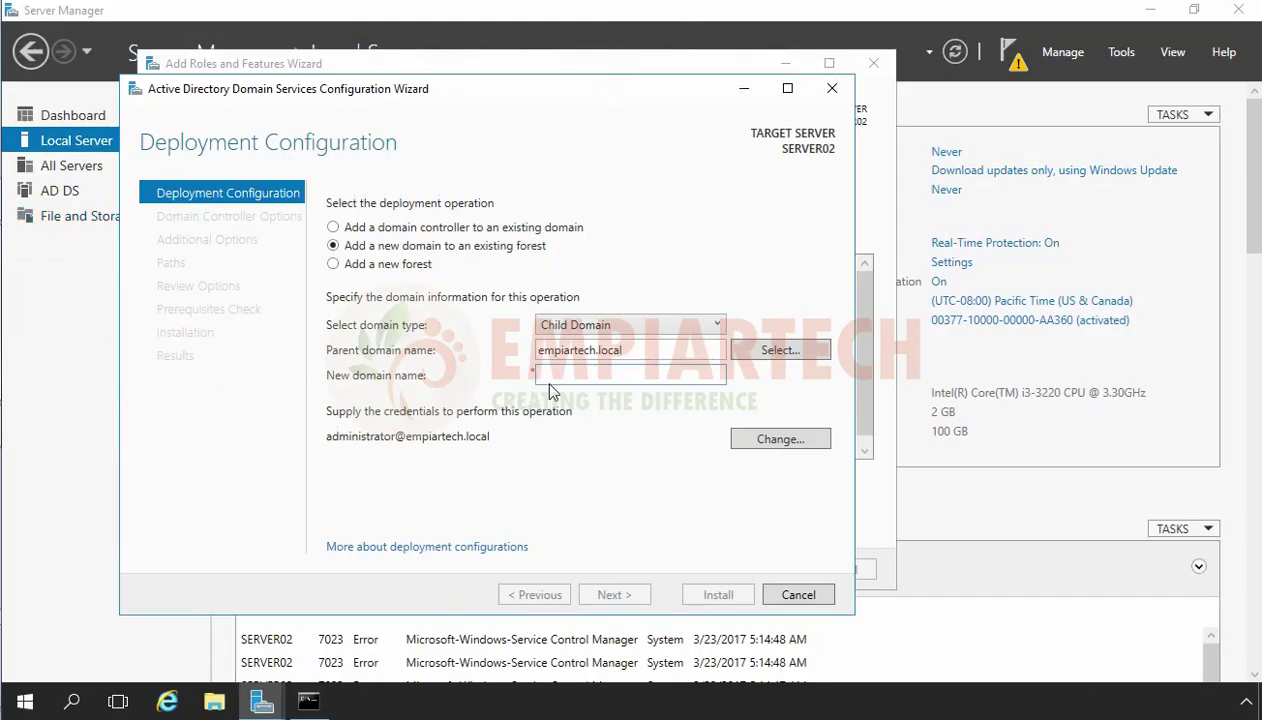
Enter surat as the new child domain name.
text(surat)
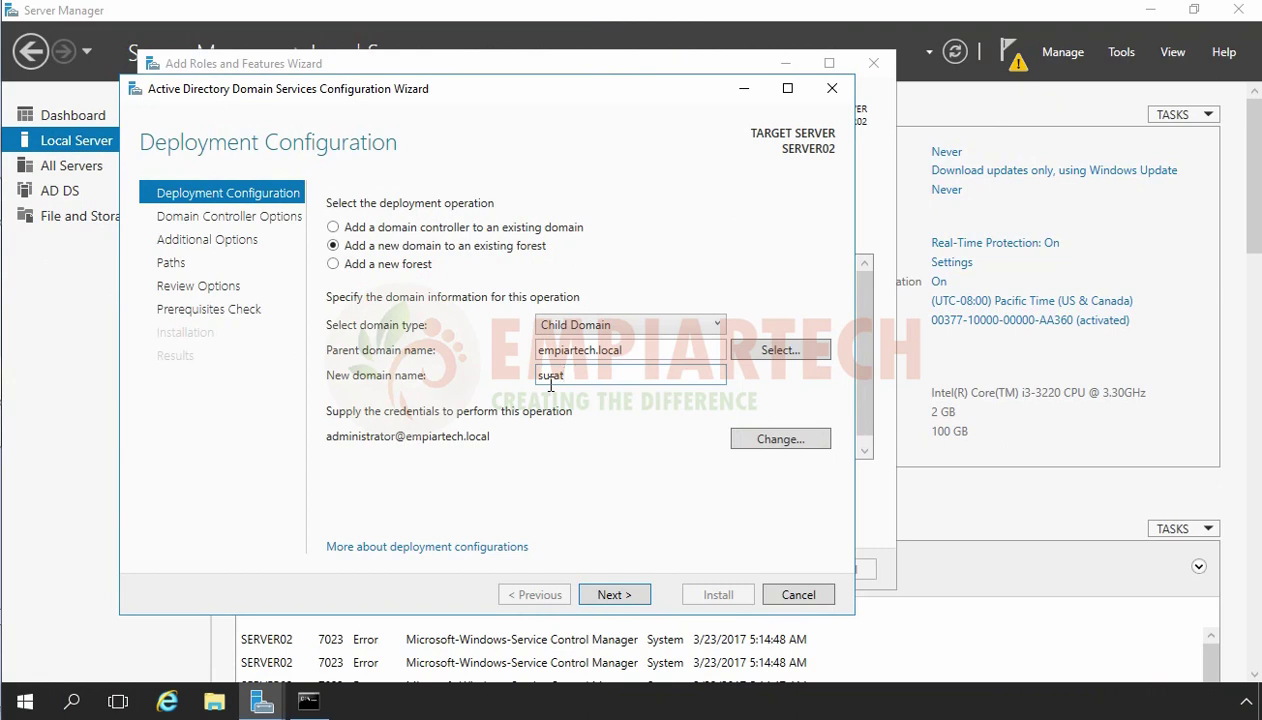
Advance the wizard to the Domain Controller Options page.
click(613, 594)
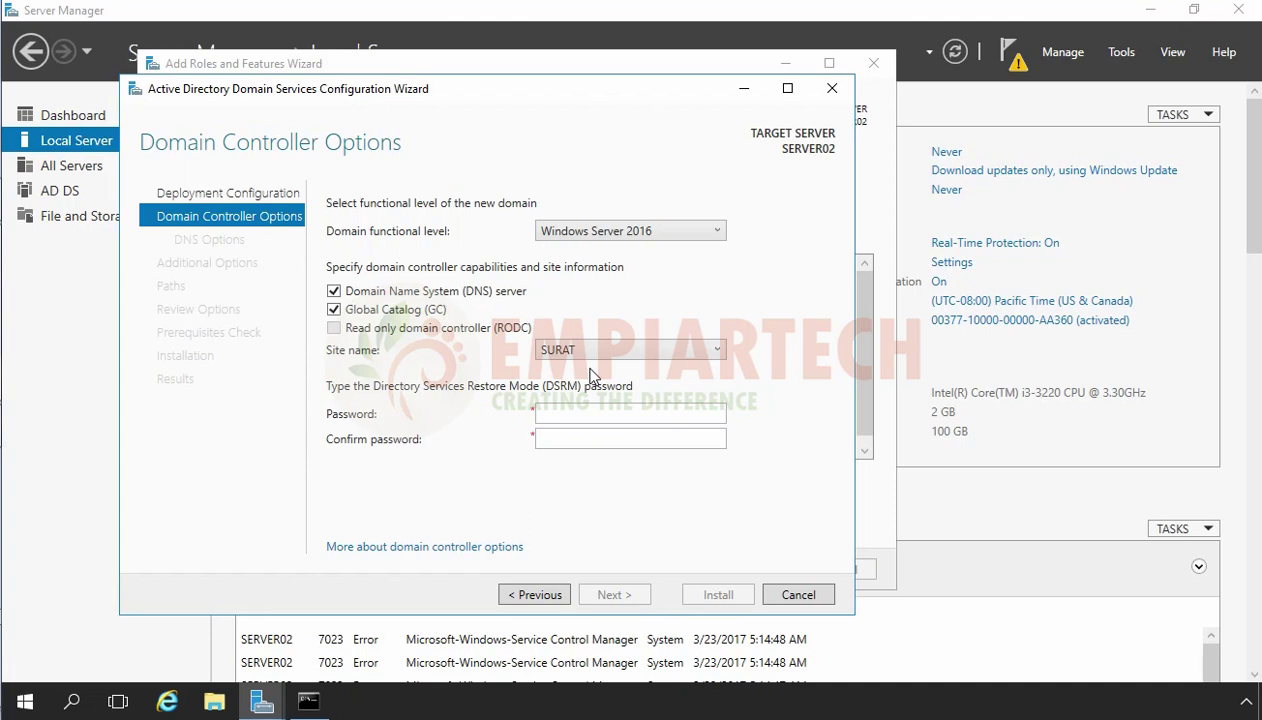
Enter and confirm the DSRM password, then move on to DNS Options.
click(593, 416)
text(12345678)
key(Tab)
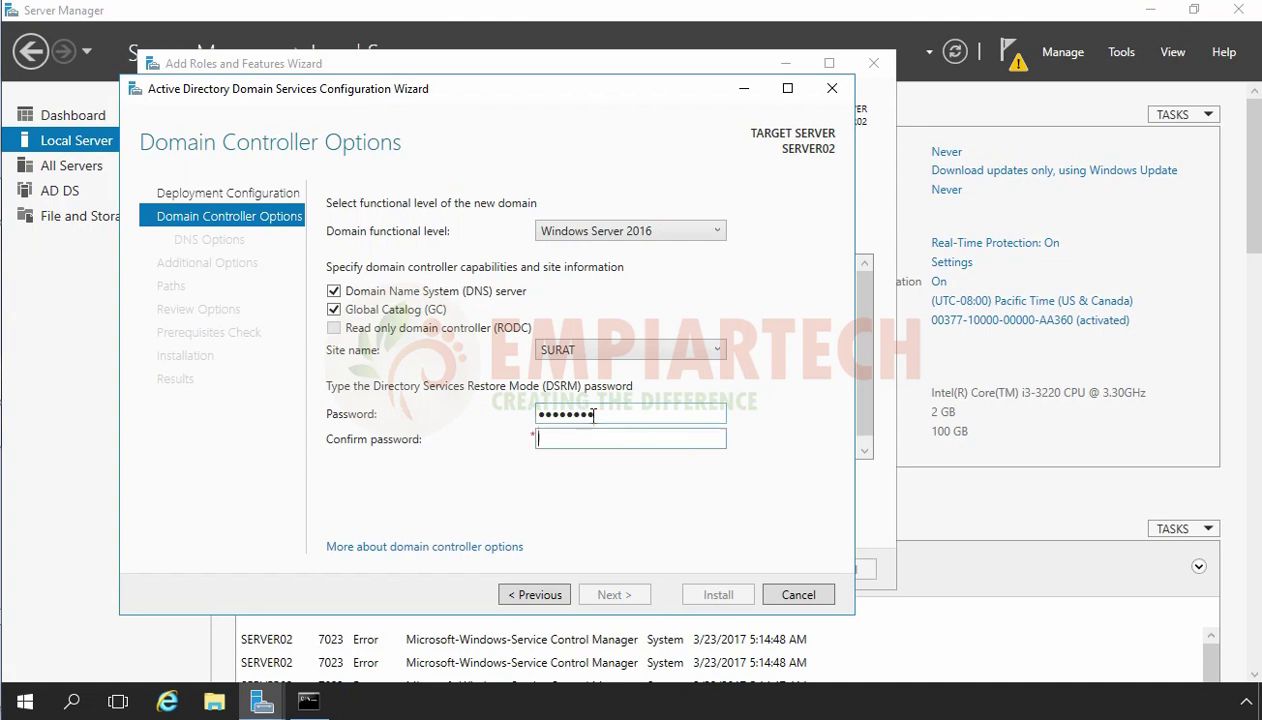
text(12345678)
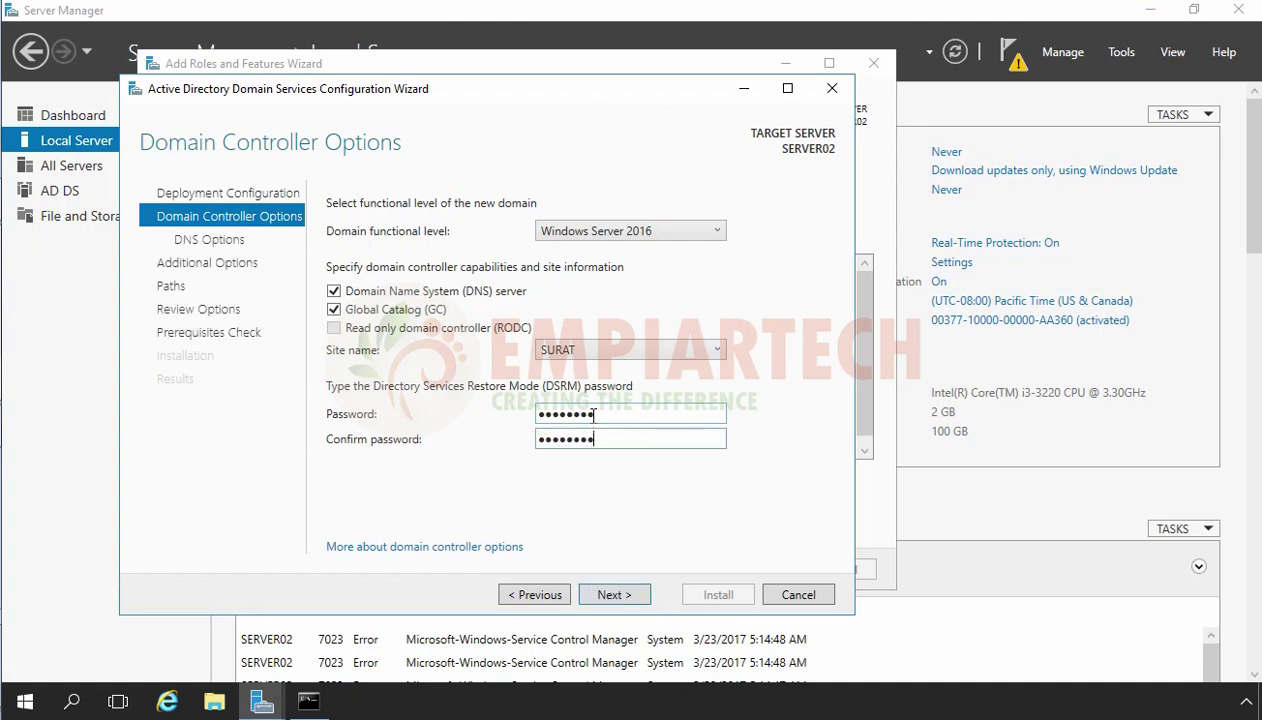
click(617, 598)
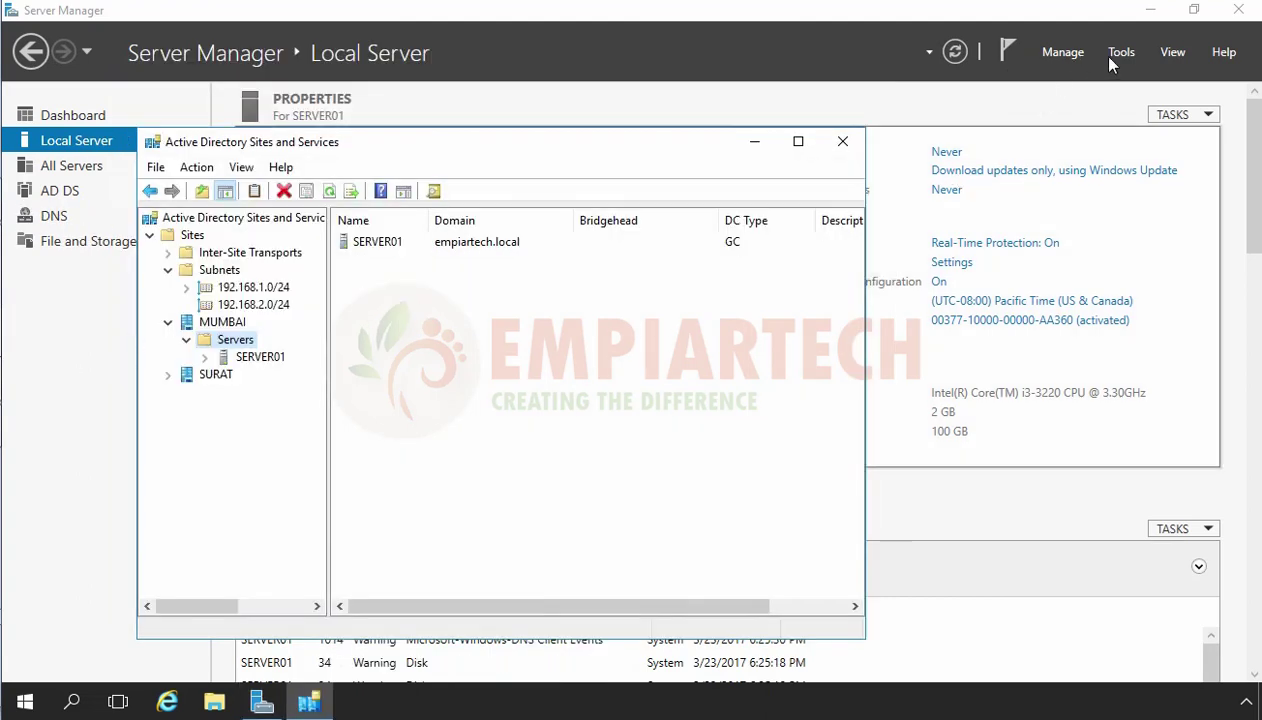
Open DNS Manager on SERVER01 and start a New Delegation on the empiartech.local forward lookup zone.
click(1108, 55)
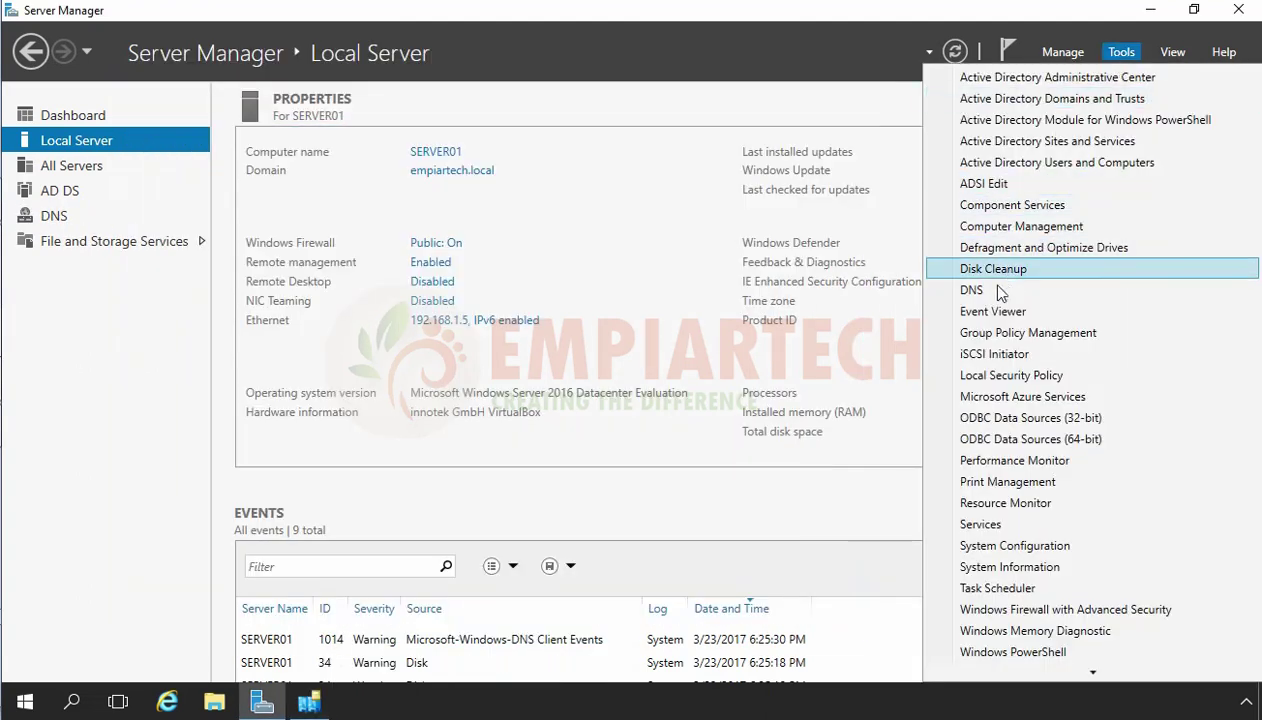
click(1000, 290)
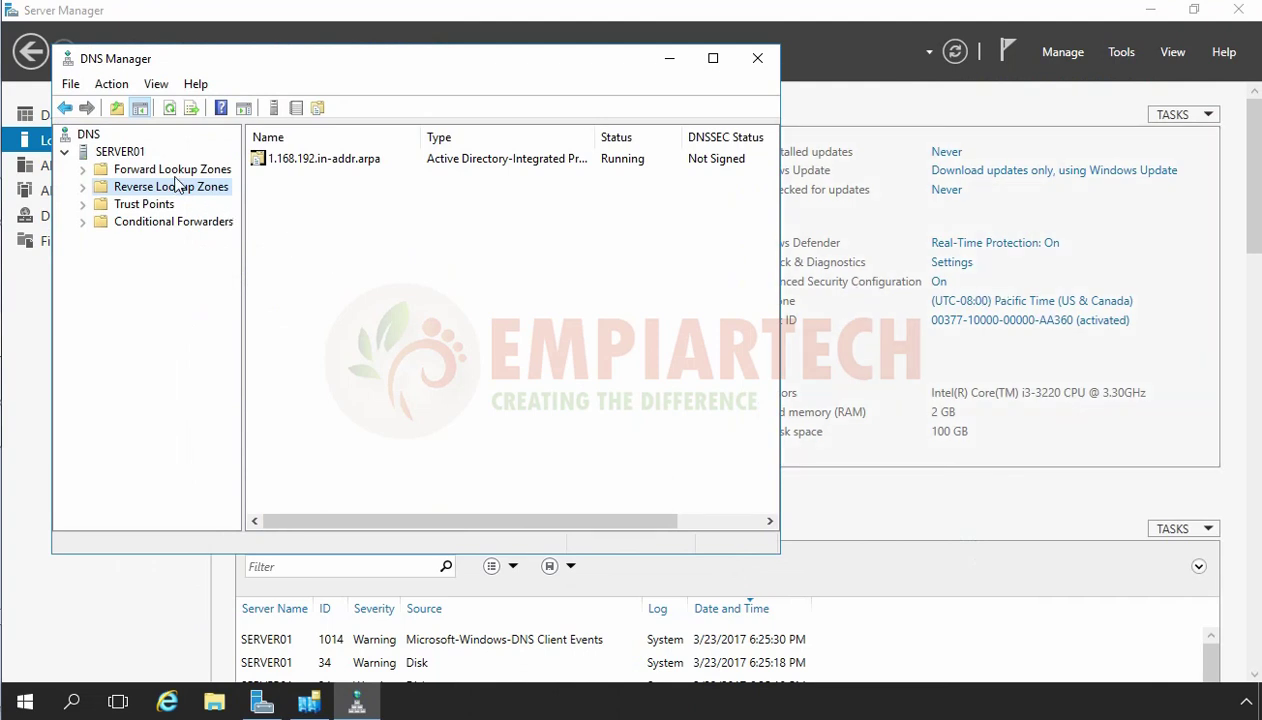
double_click(175, 172)
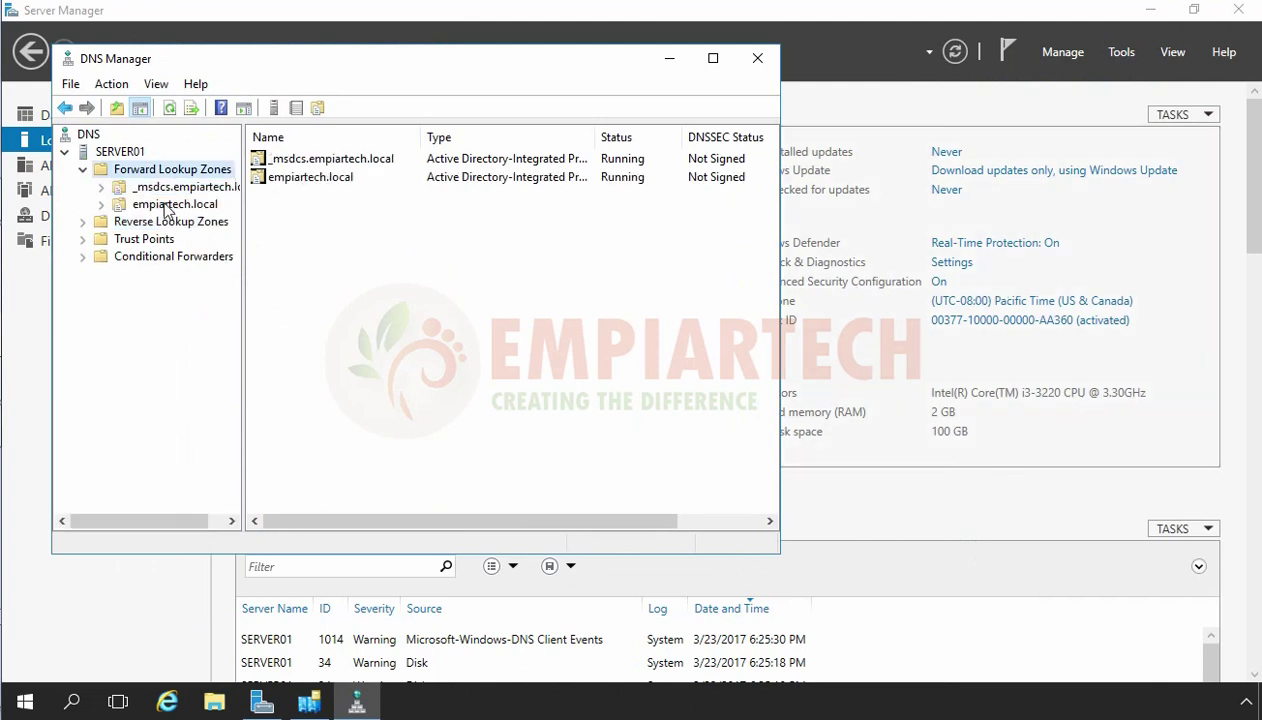
double_click(168, 206)
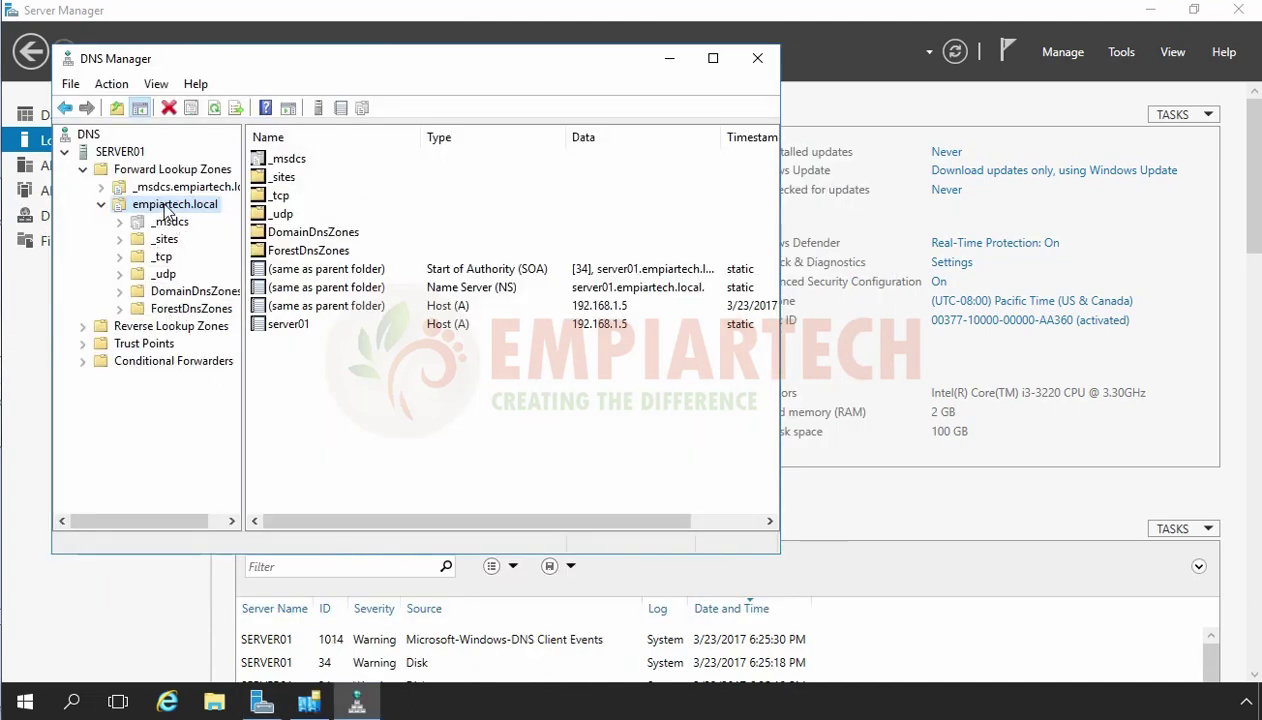
right_click(166, 207)
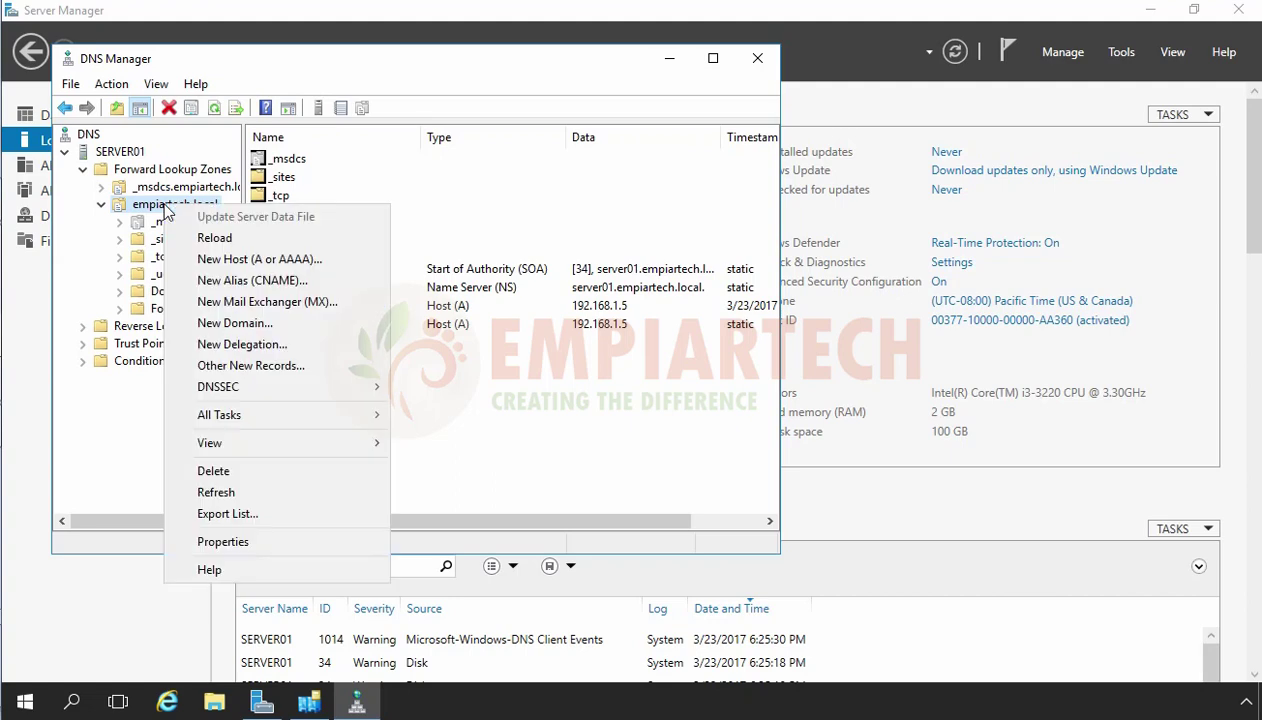
click(210, 344)
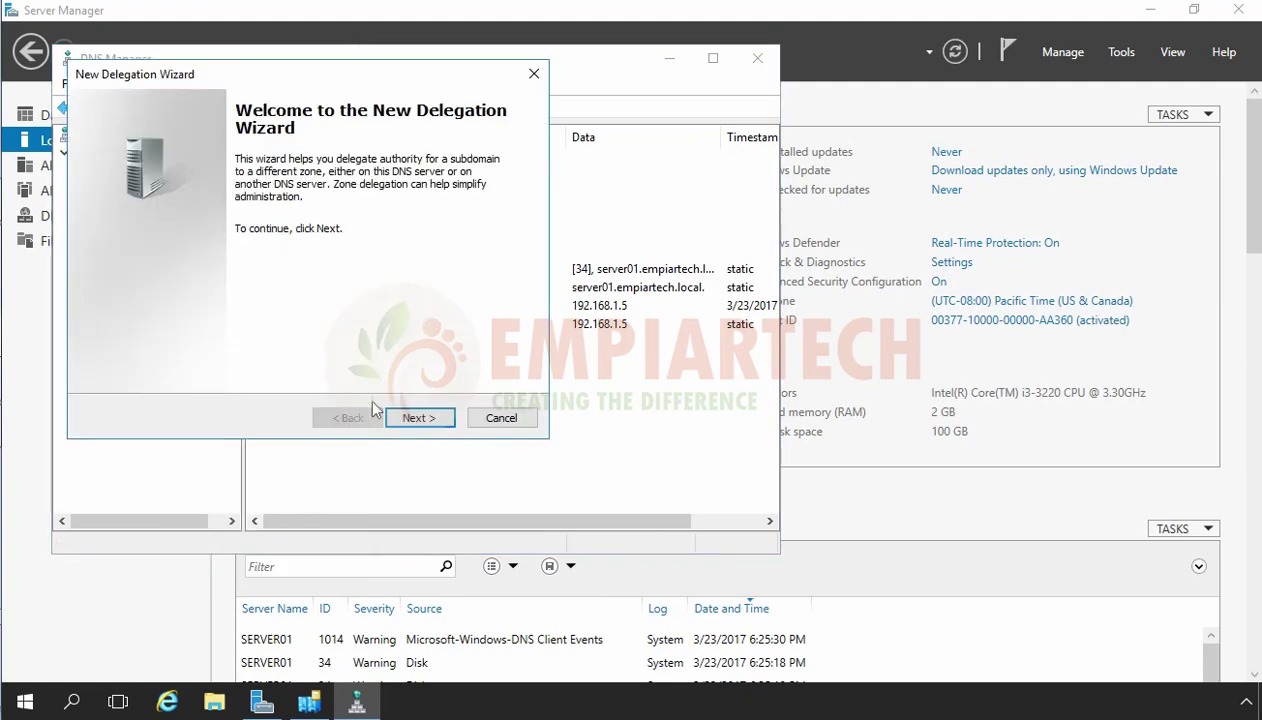
Cancel the delegation wizard, then accept NetBIOS name SURAT and the default database, log and SYSVOL paths.
click(504, 420)
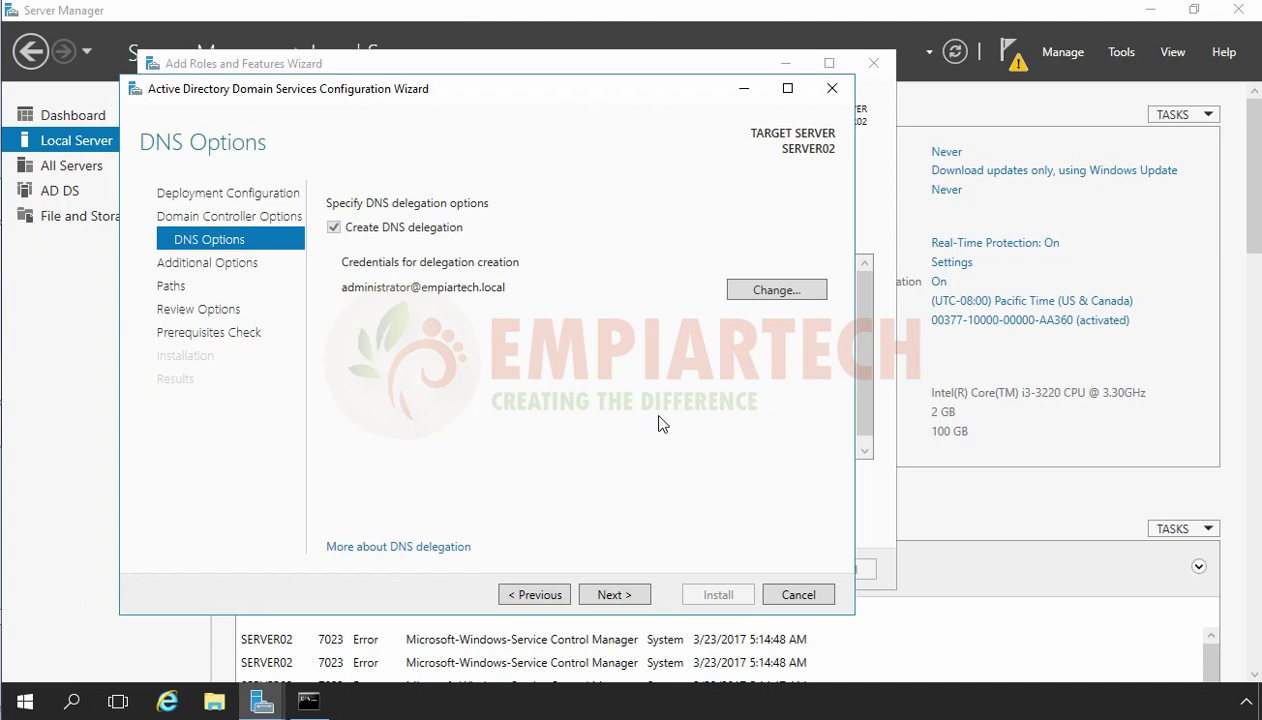
click(612, 594)
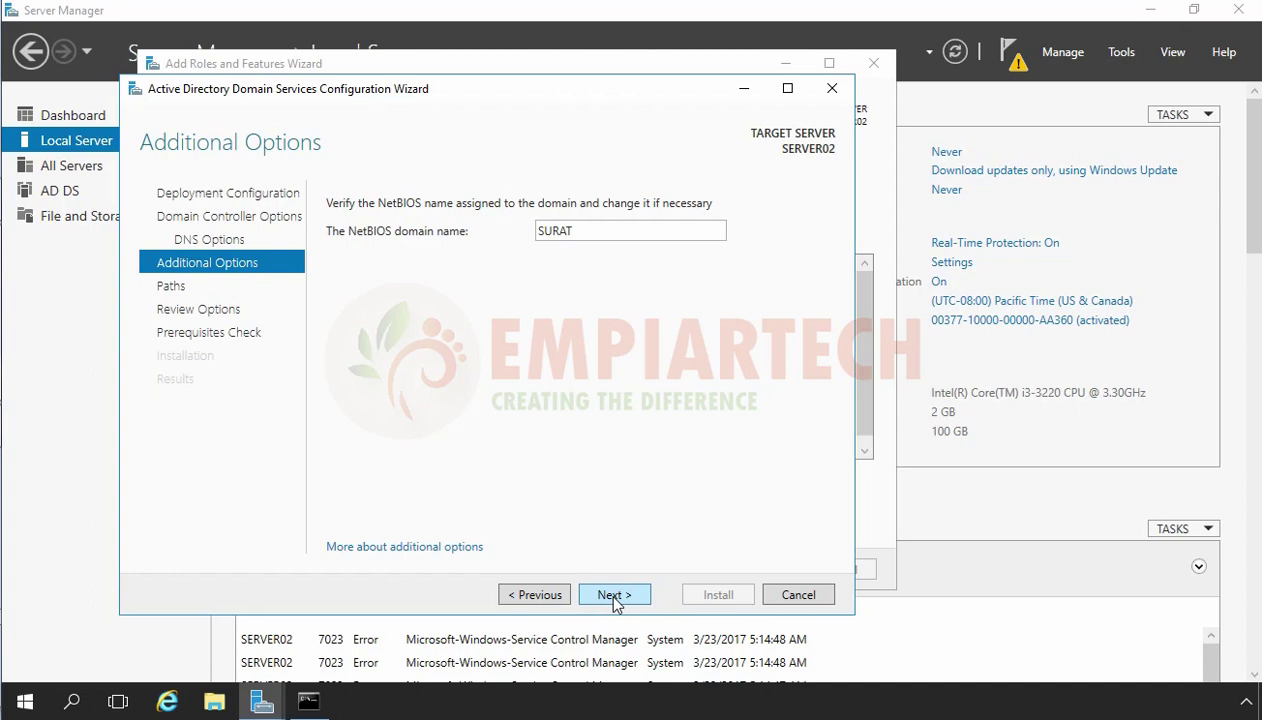
click(613, 595)
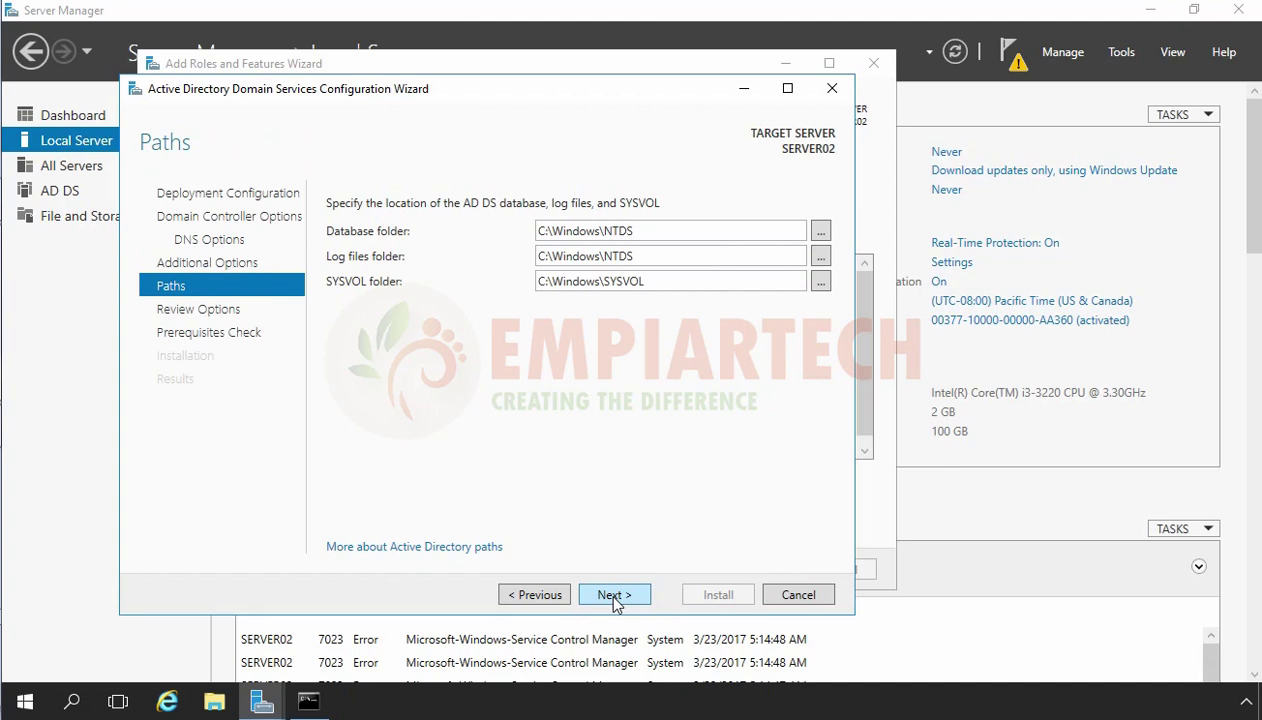
click(609, 596)
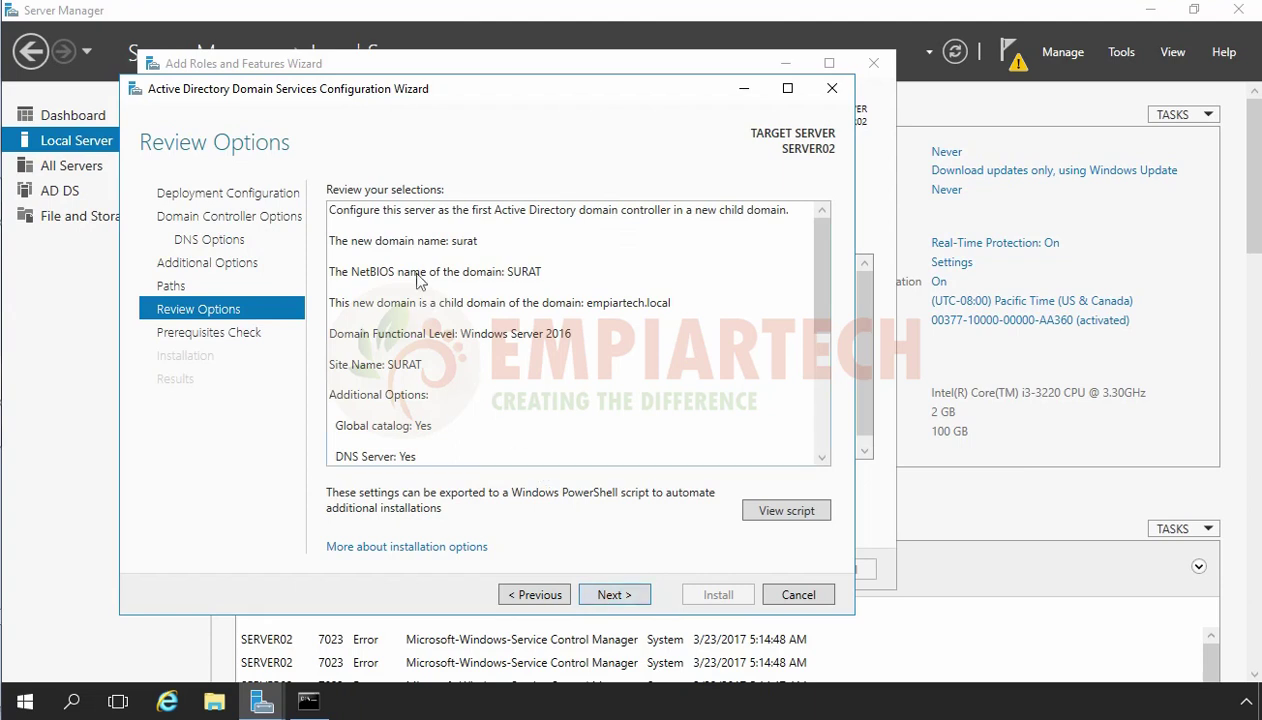
Review parent empiartech.local, Windows Server 2016 level, site SURAT and DNS delegation, then run prerequisites.
key(ctrl+a)
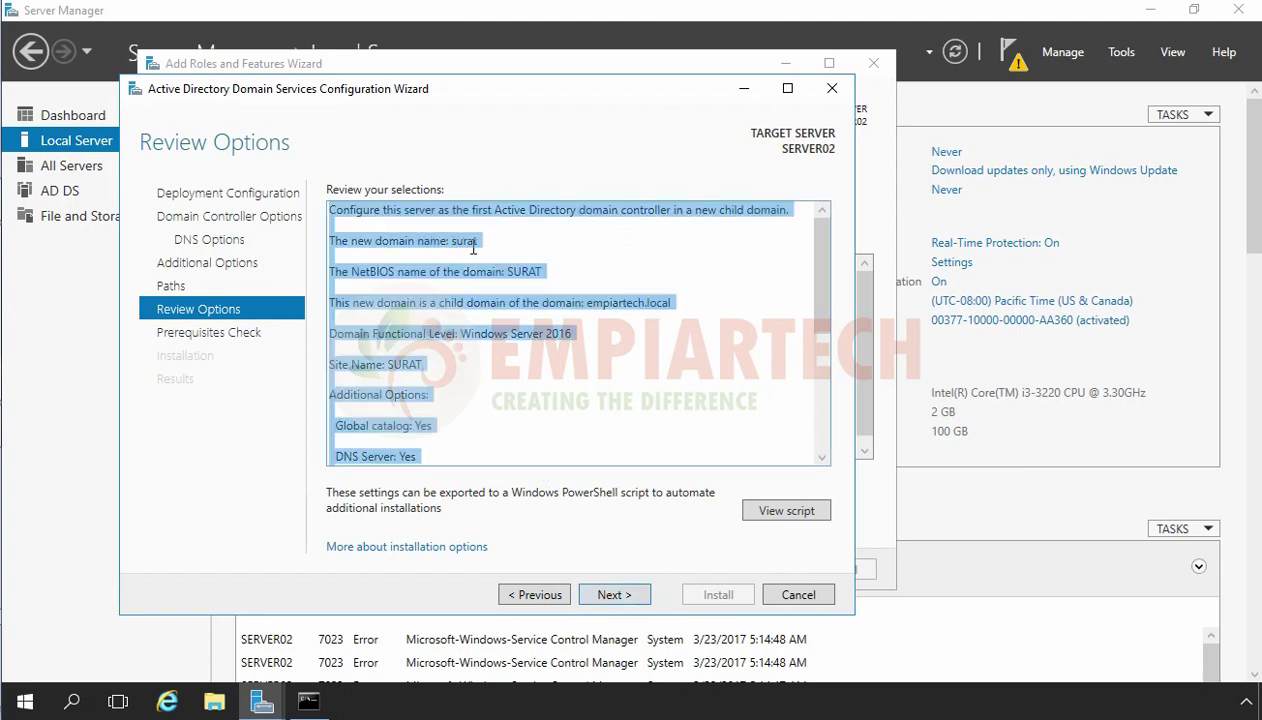
click(455, 310)
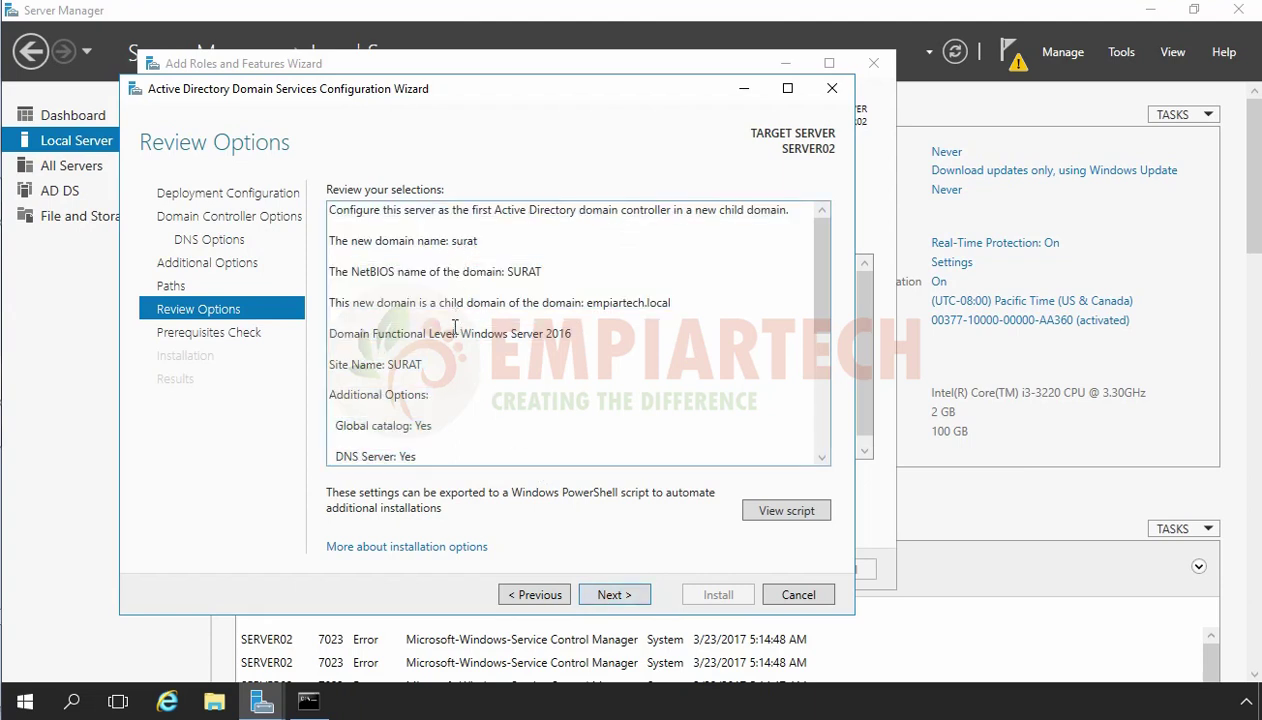
drag(585, 303, 676, 303)
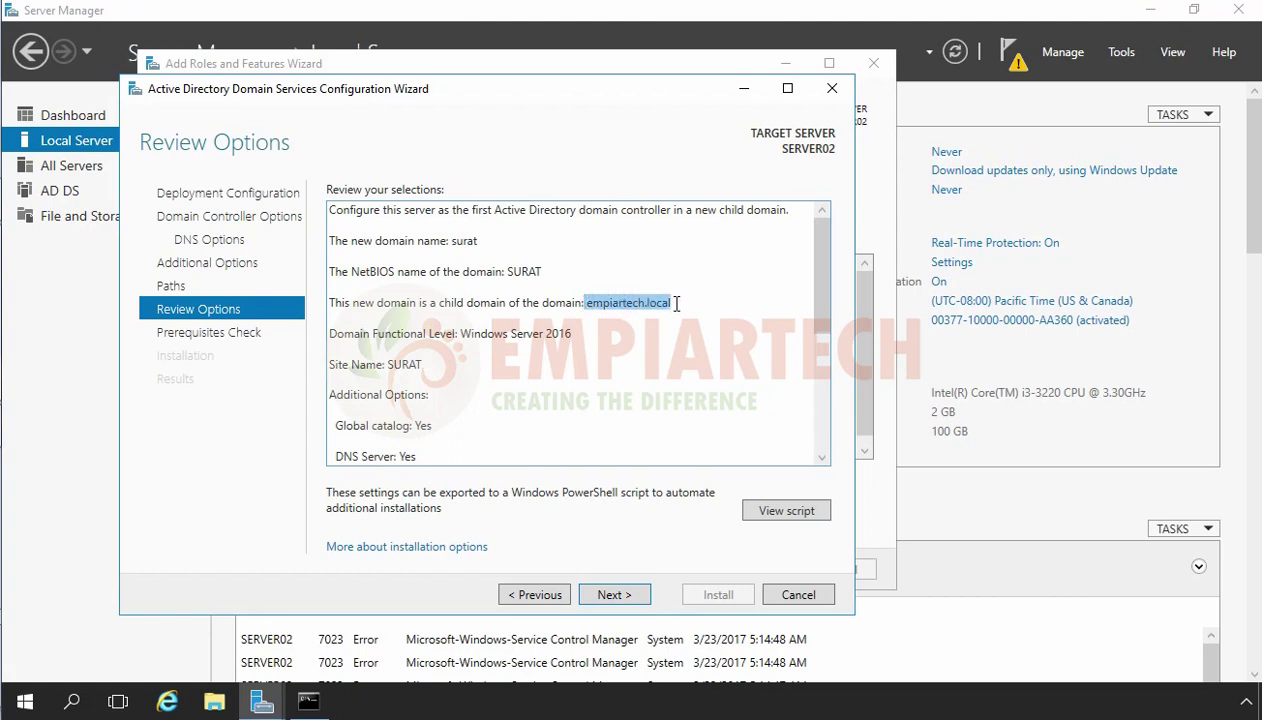
drag(452, 334, 578, 334)
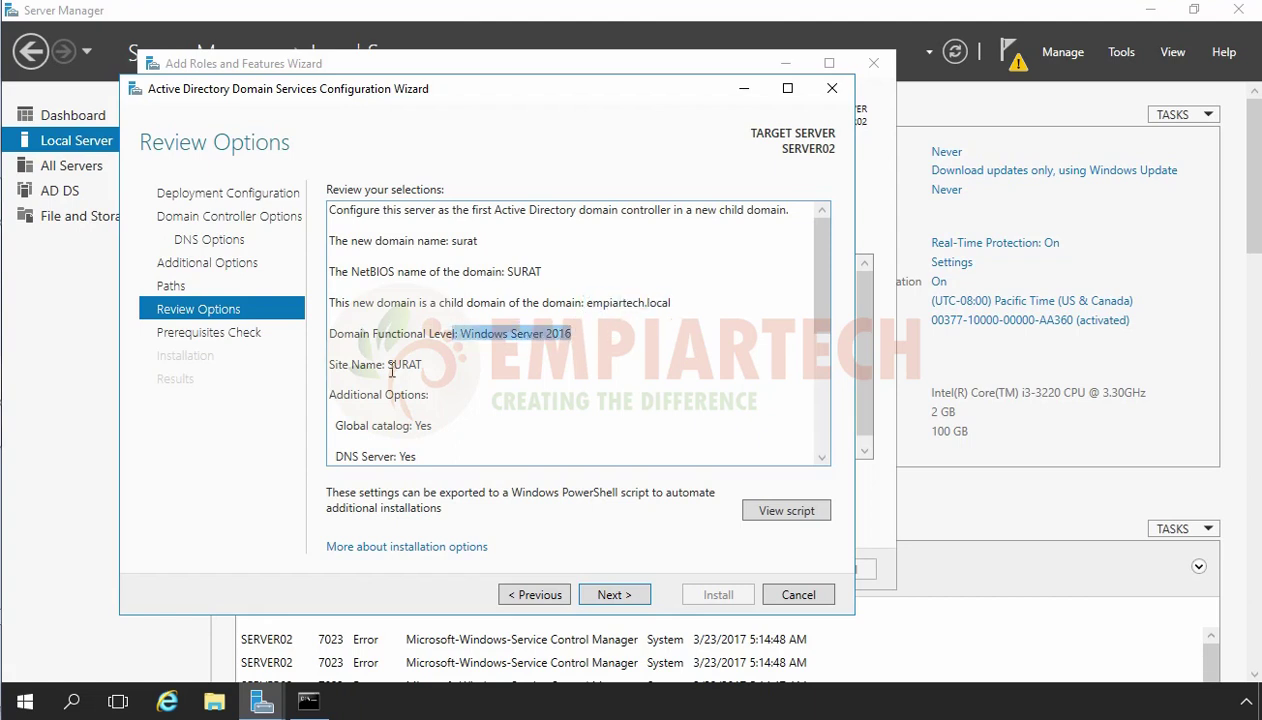
drag(377, 365, 428, 379)
scroll(431, 429, down, 1)
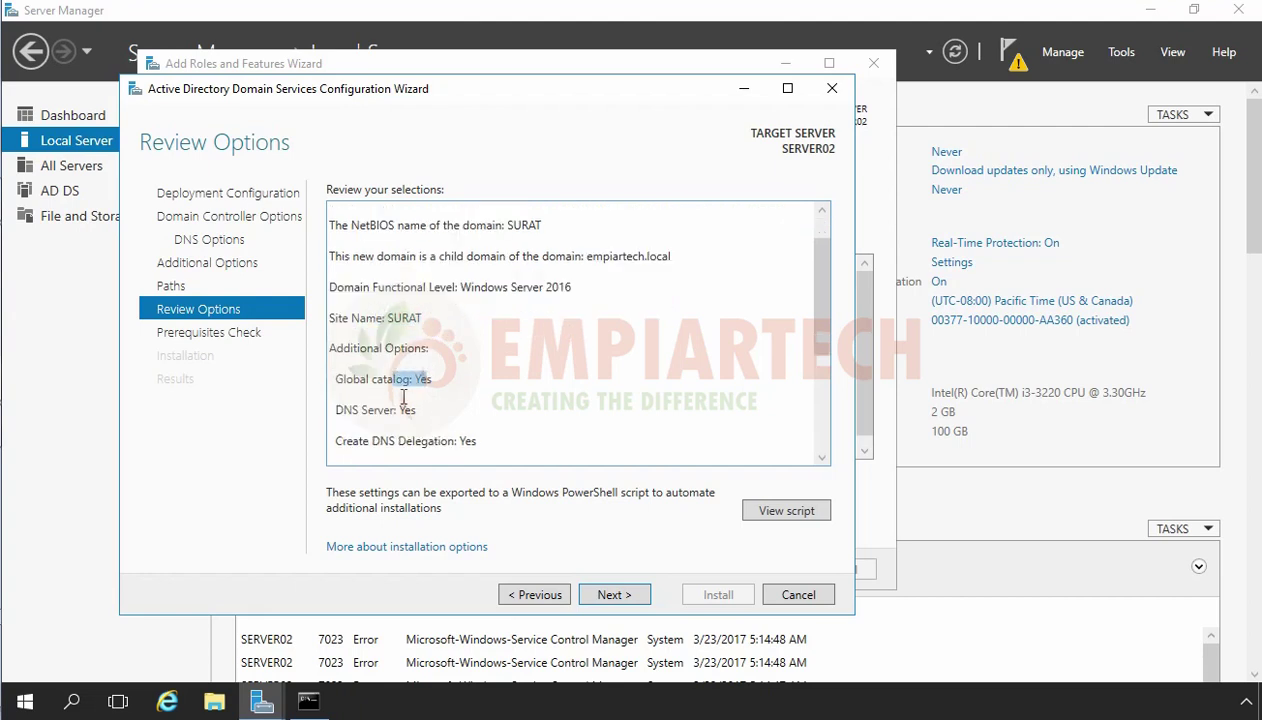
drag(332, 410, 424, 410)
scroll(424, 400, down, 1)
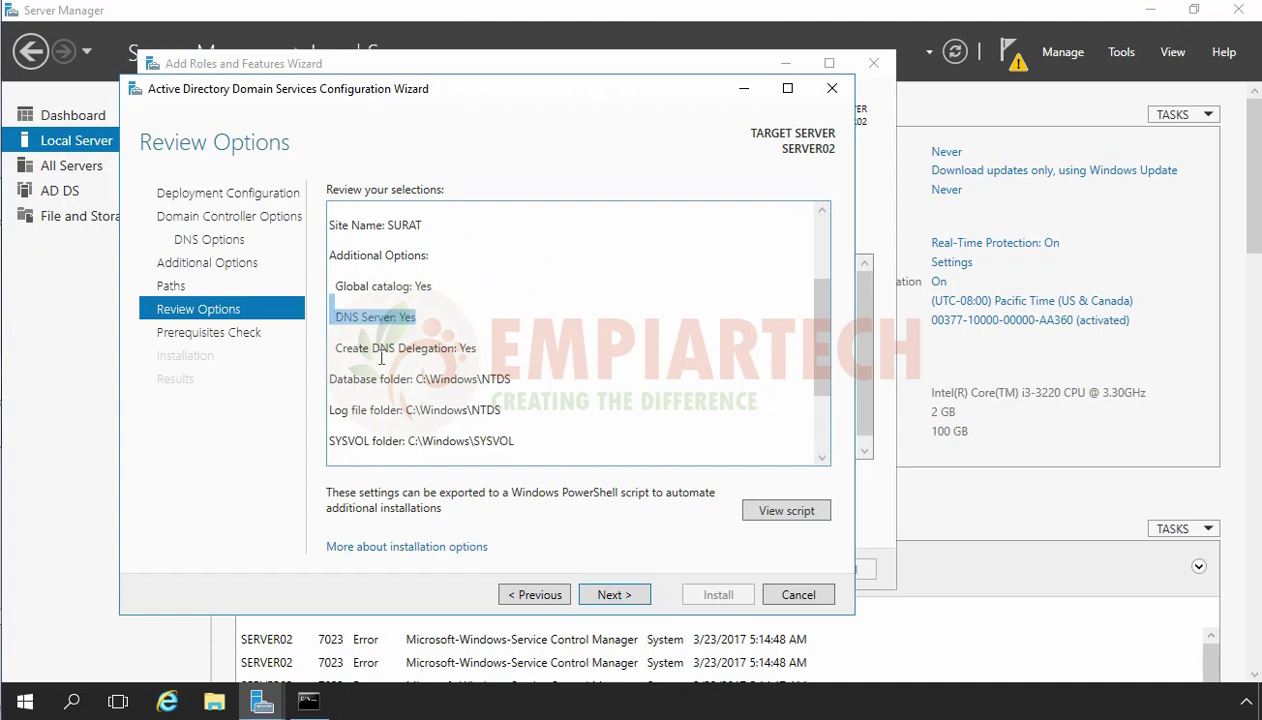
drag(420, 348, 493, 352)
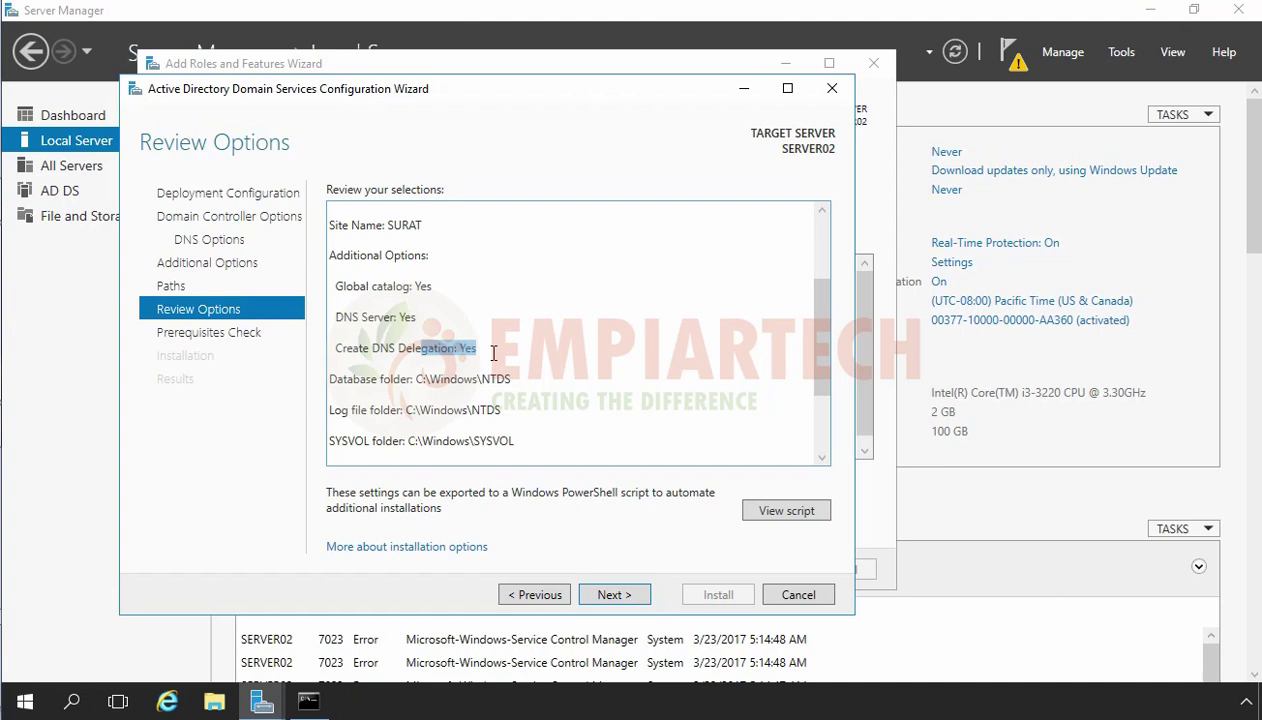
scroll(493, 353, down, 1)
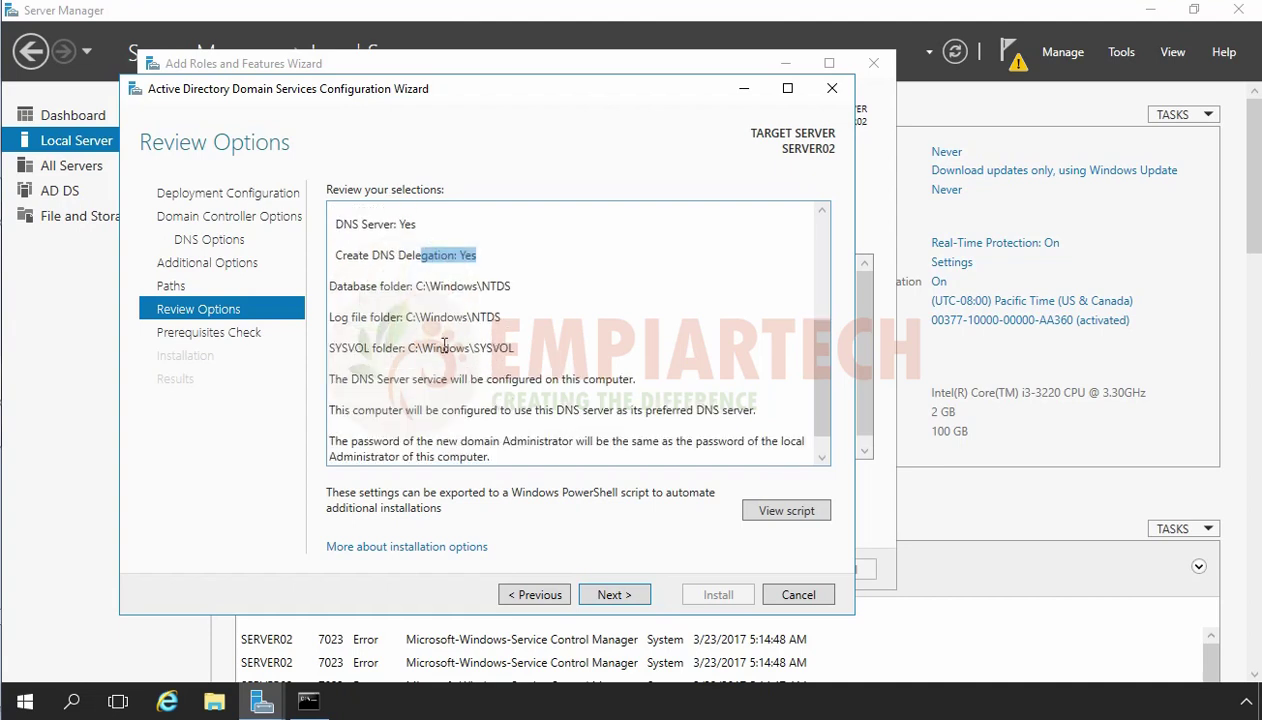
click(611, 595)
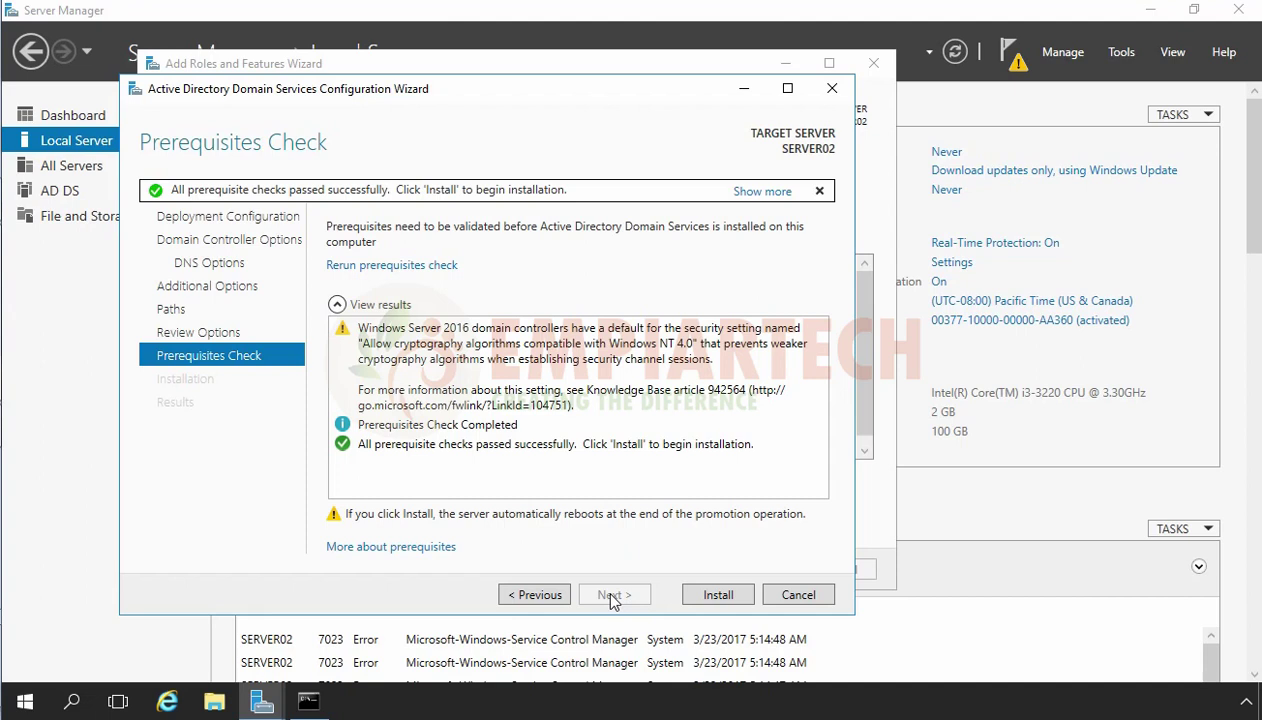
Install Active Directory Domain Services to promote SERVER02 to a domain controller.
click(717, 595)
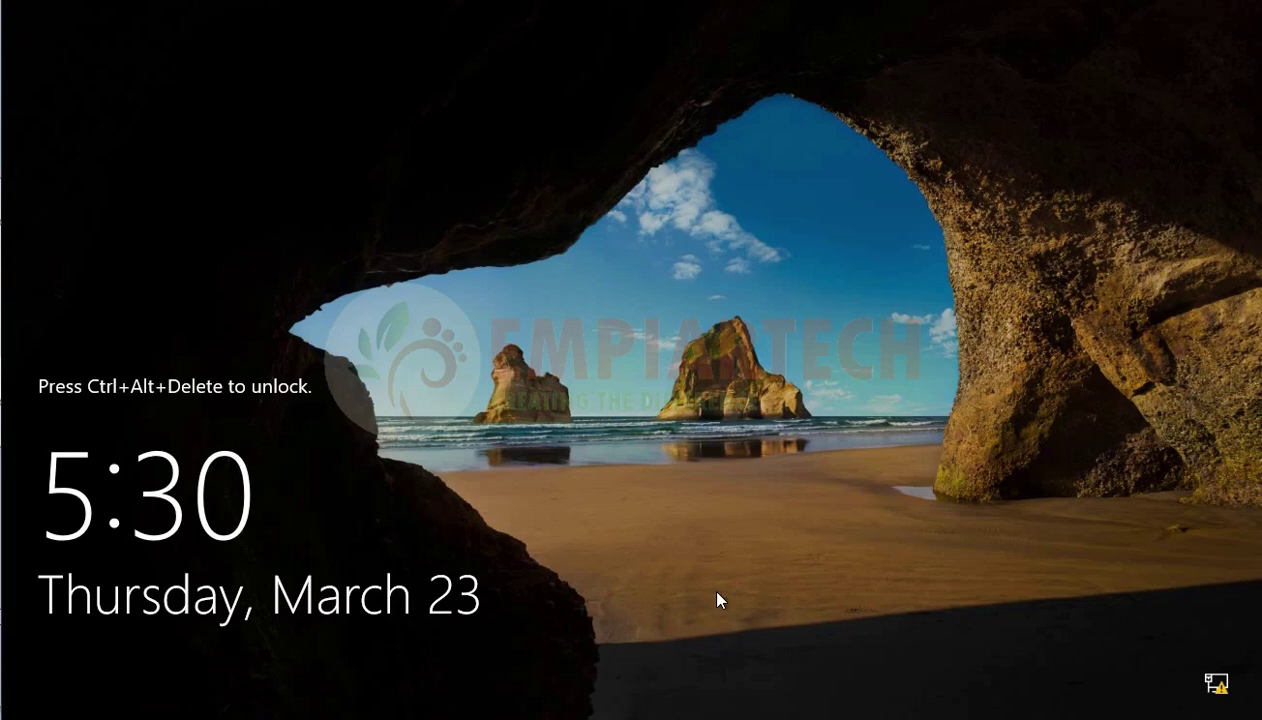
Sign in to SERVER02 with the SURAT domain administrator password.
key(ctrl+alt+Delete)
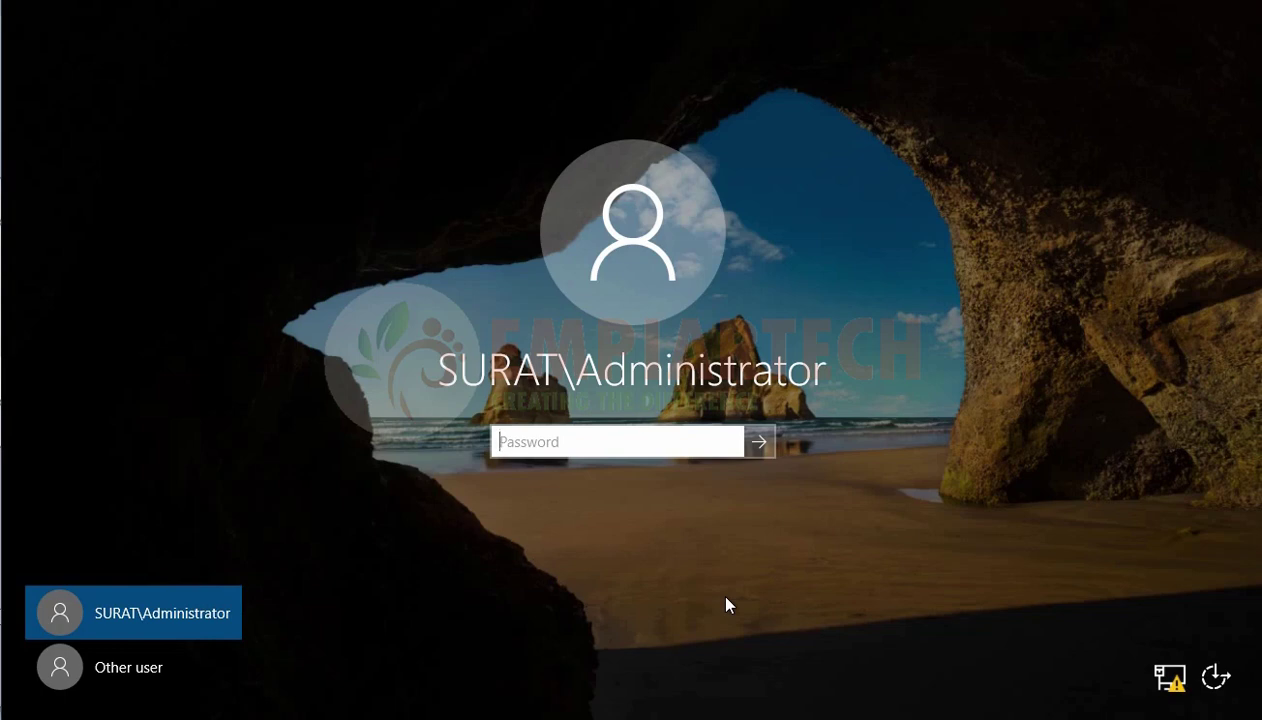
text(•••••••)
key(Return)
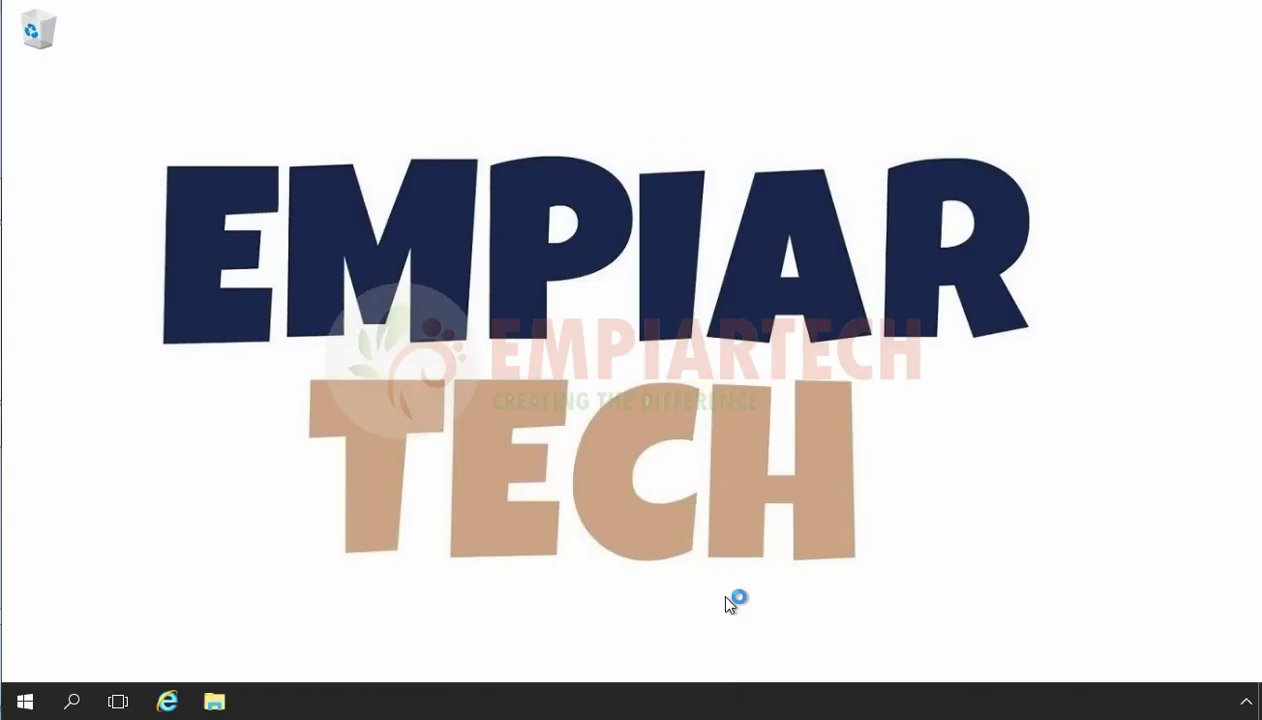
Launch Active Directory Users and Computers with dsa.msc from the Run prompt.
key(super+r)
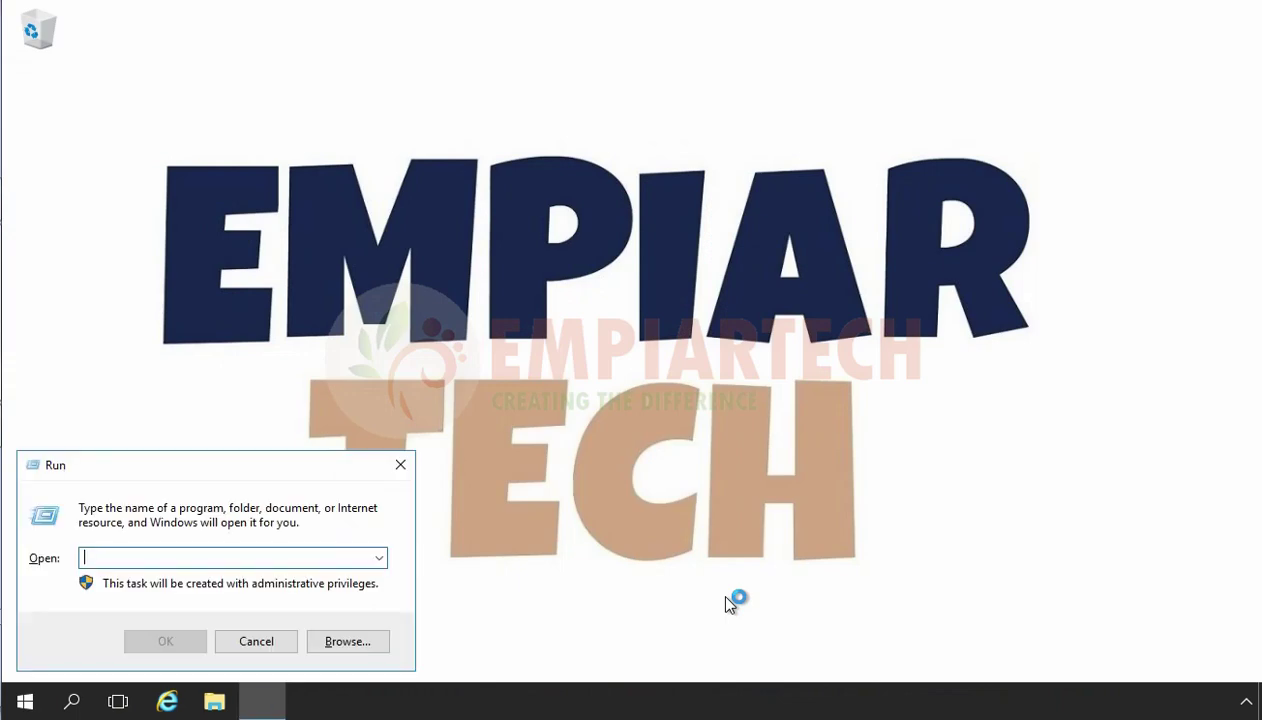
text(dsa.msc)
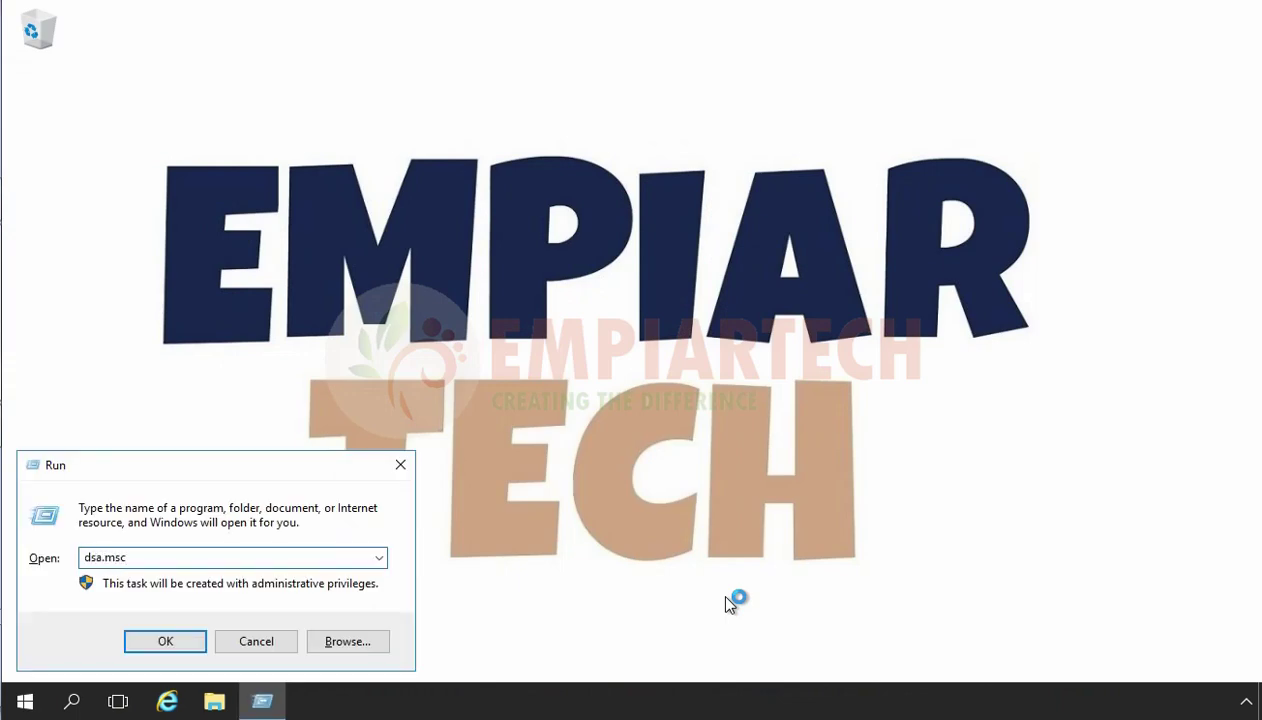
key(Return)
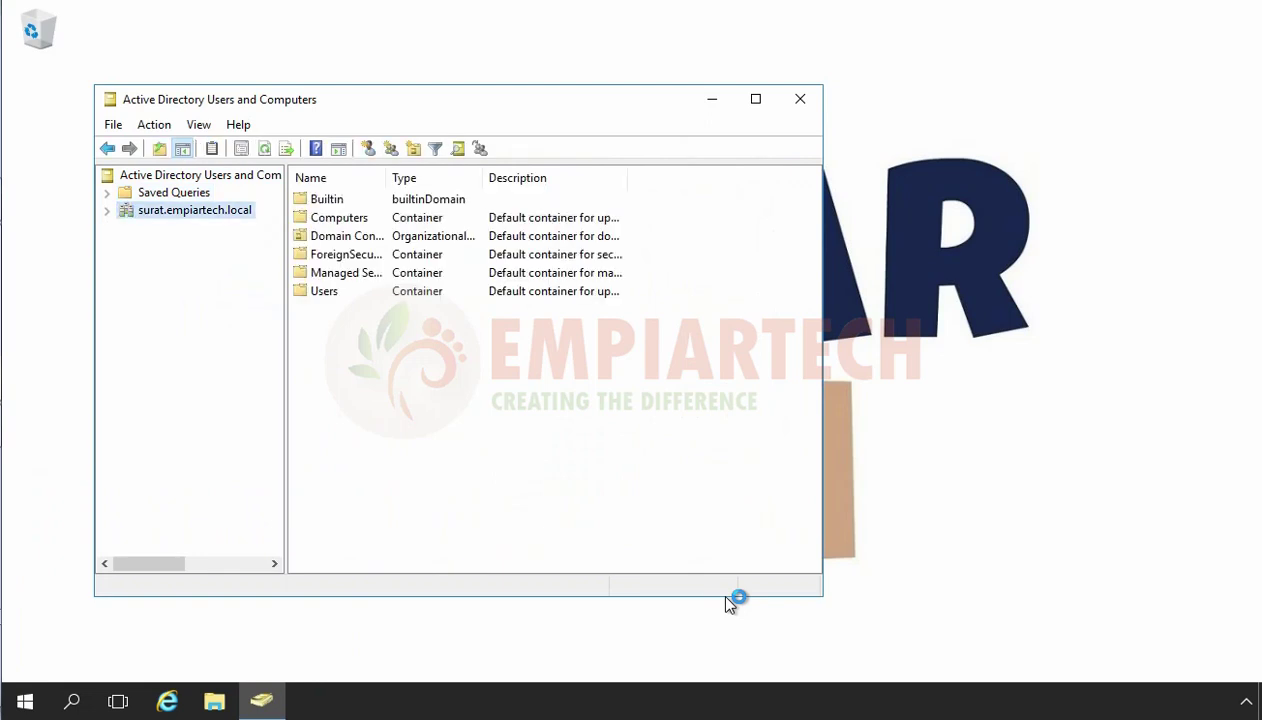
Check SERVER02 under surat.empiartech.local Domain Controllers, then launch Sites and Services via dssite.msc.
key(Right)
key(Down)
key(Down)
key(Down)
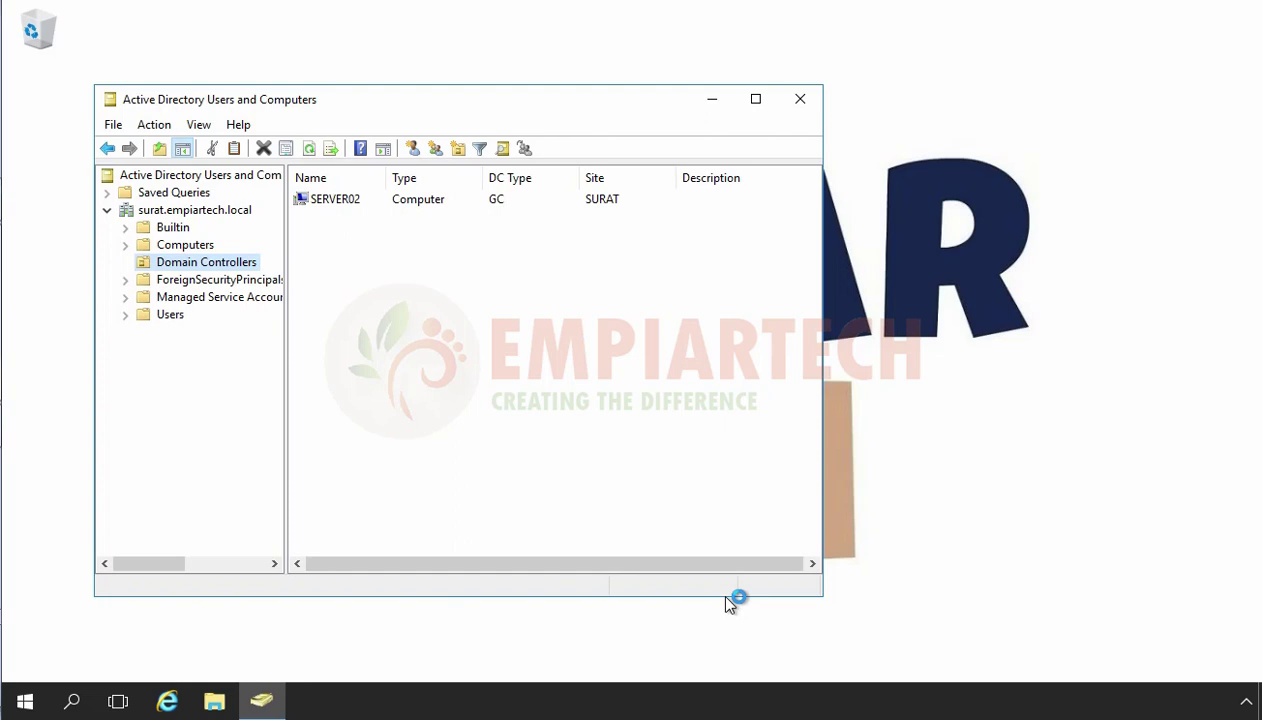
key(super+r)
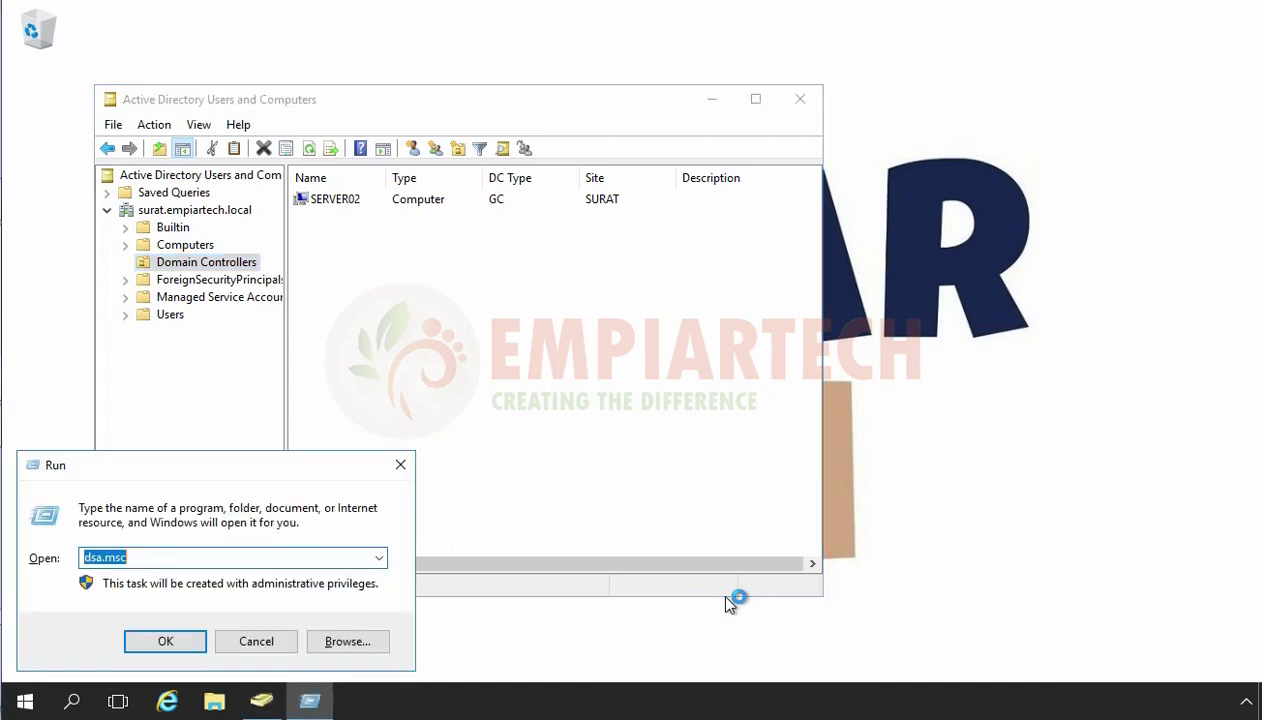
text(dssite.msc)
key(Return)
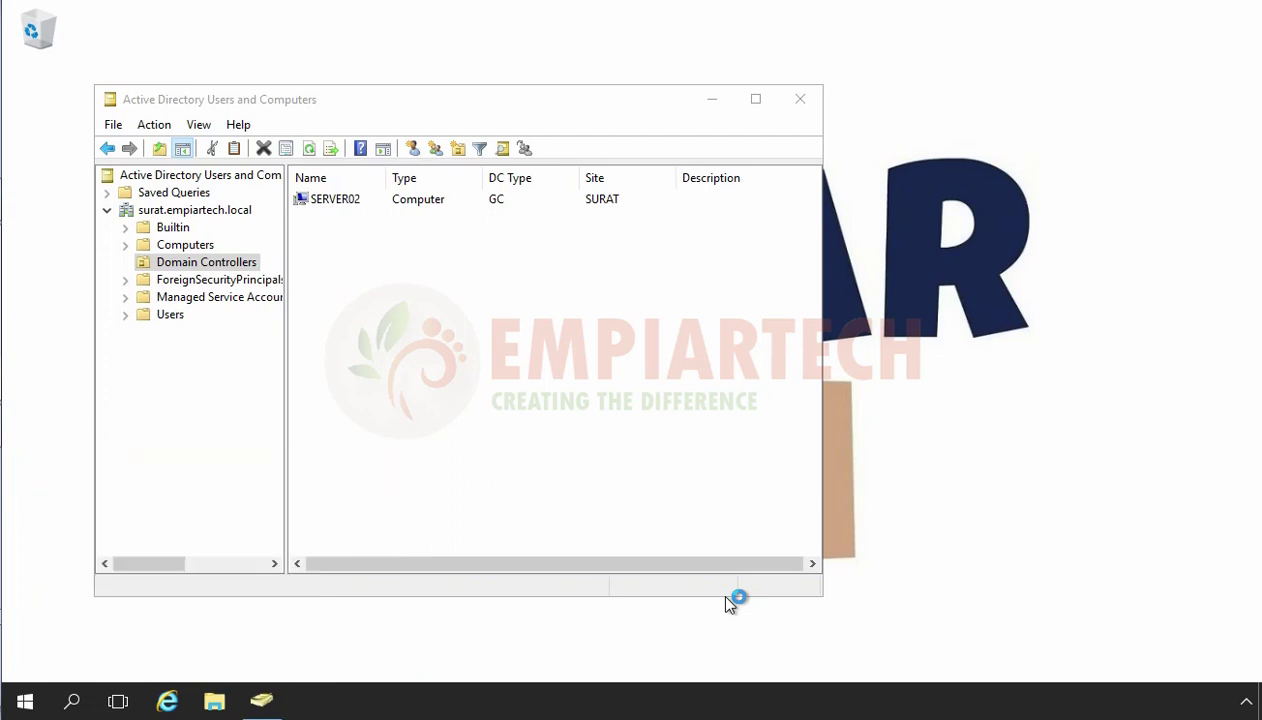
key(Down)
Navigate to SURAT > Servers > SERVER02 > NTDS Settings in Sites and Services.
key(Right)
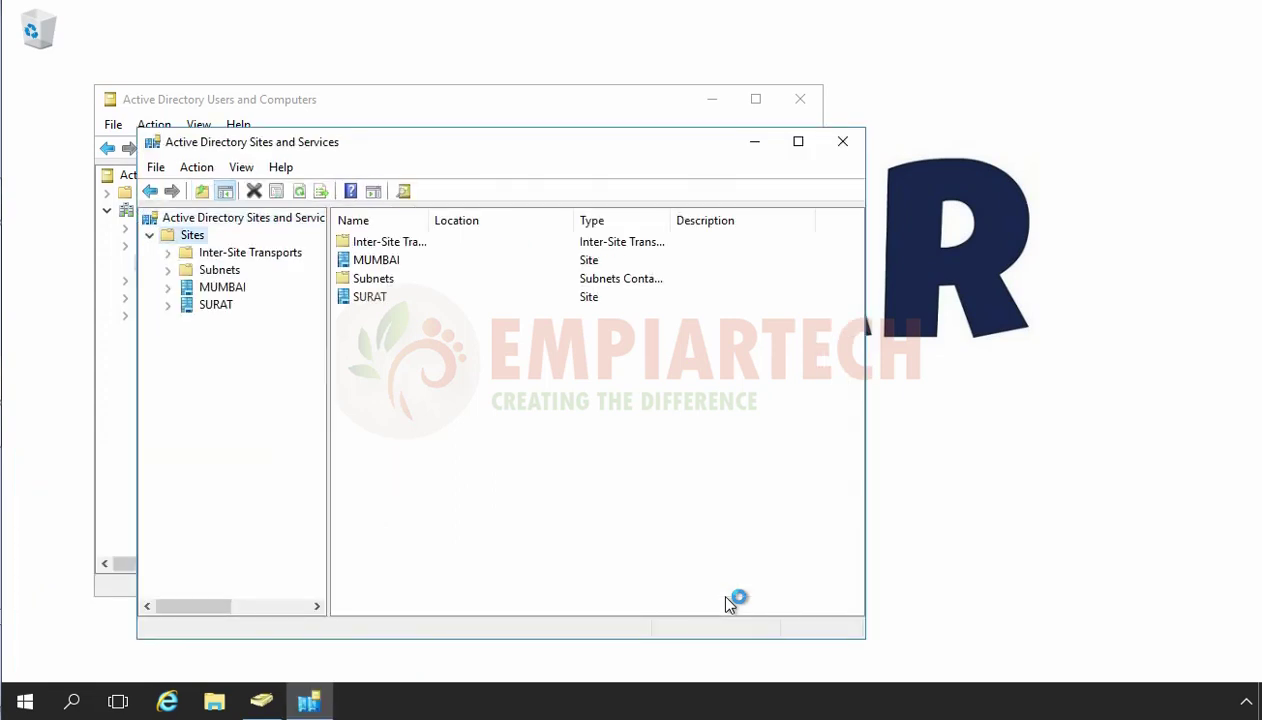
key(Down)
key(Down)
key(Down)
key(Down)
key(Right)
key(Down)
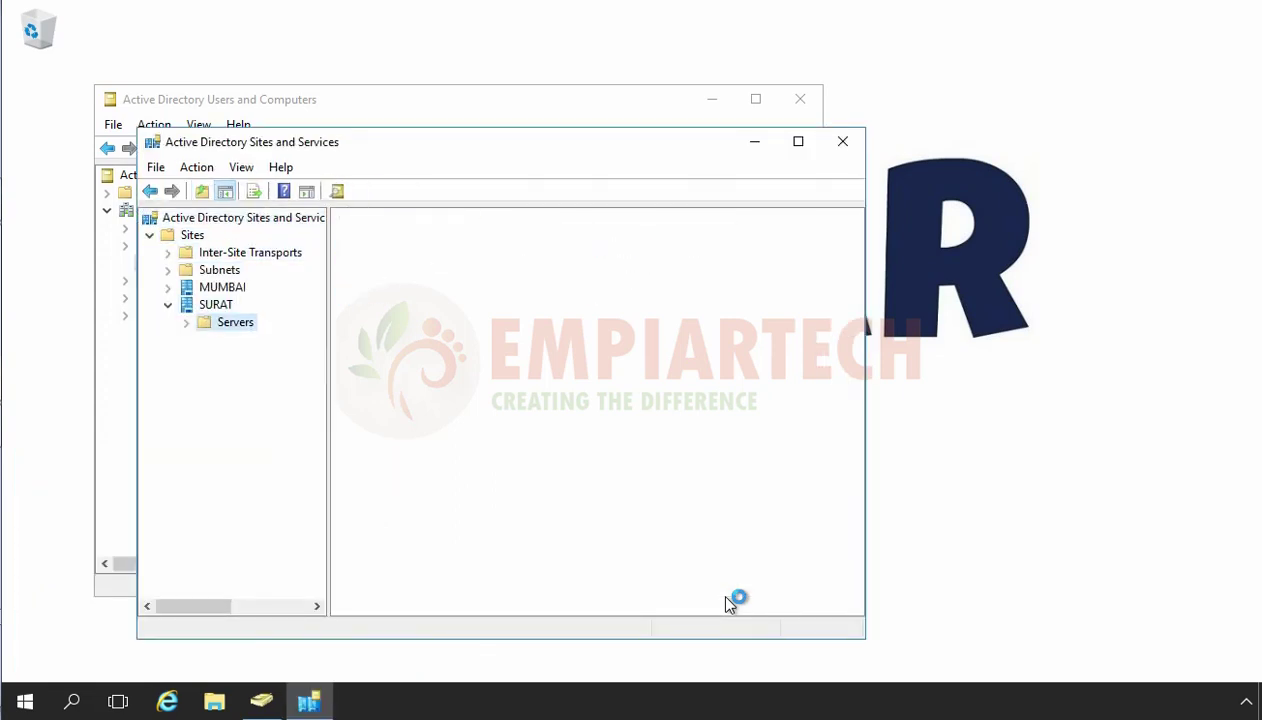
key(Right)
key(Down)
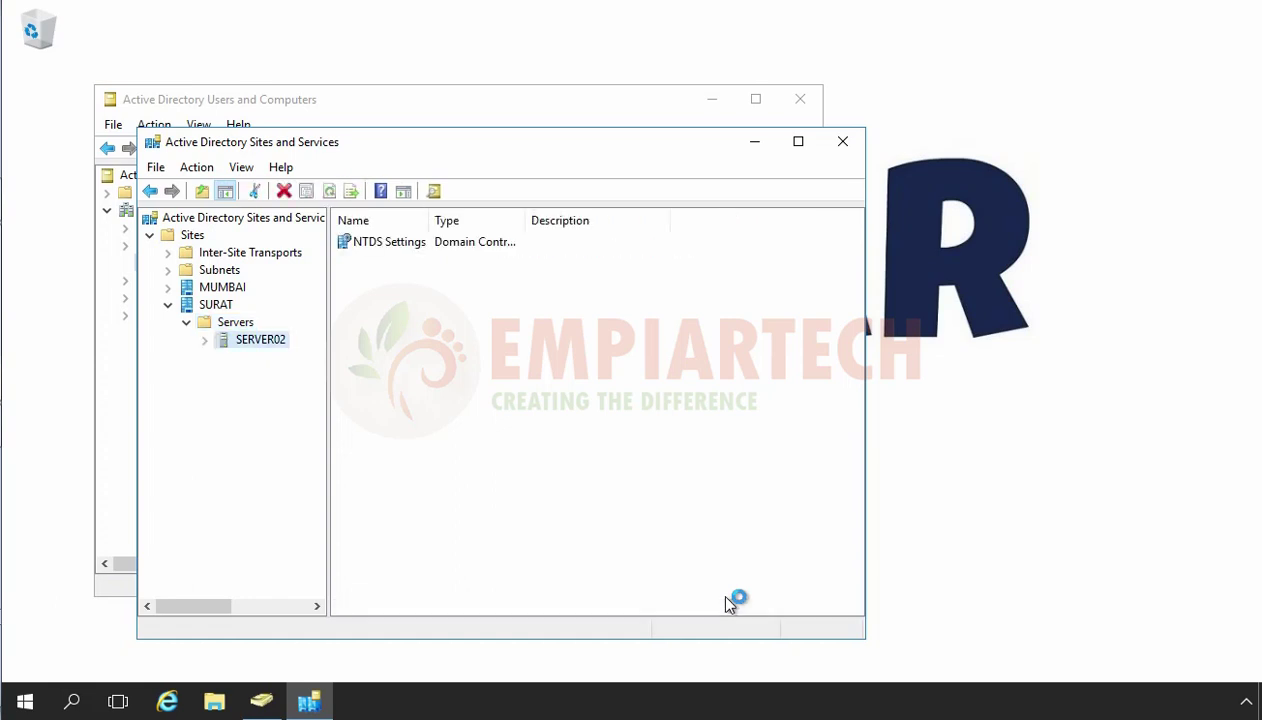
key(Up)
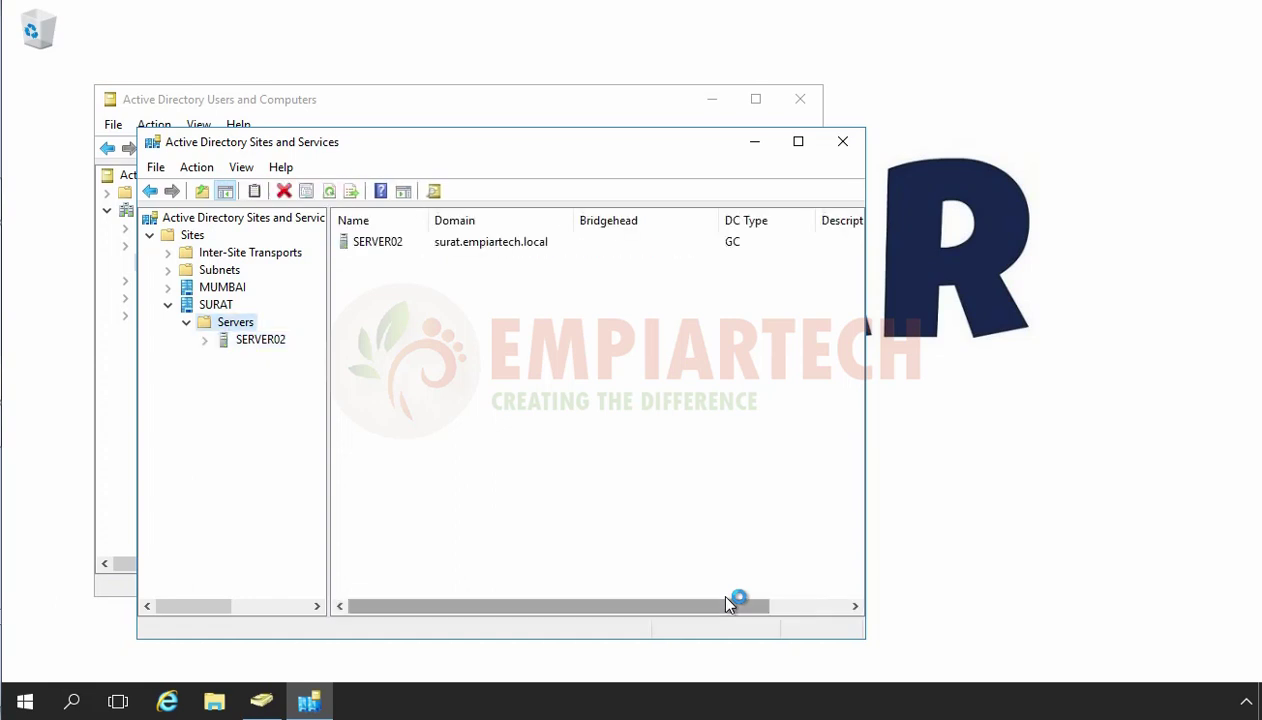
key(Down)
key(Right)
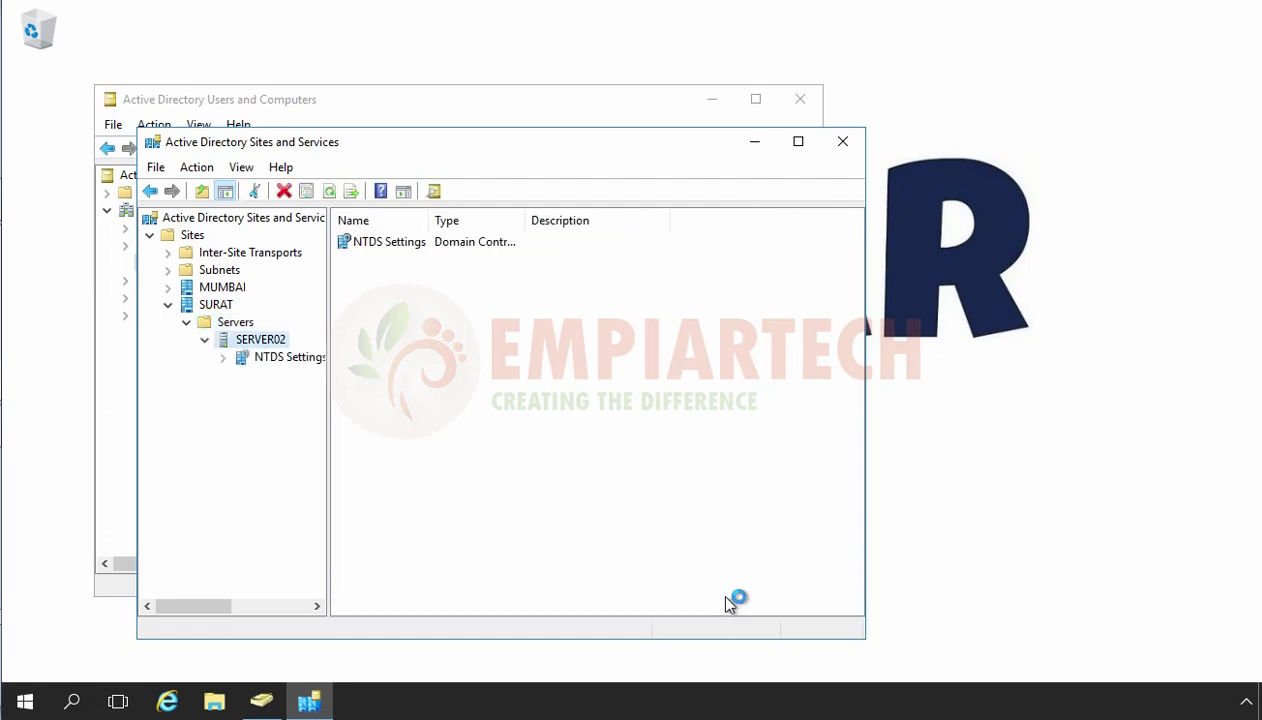
key(Down)
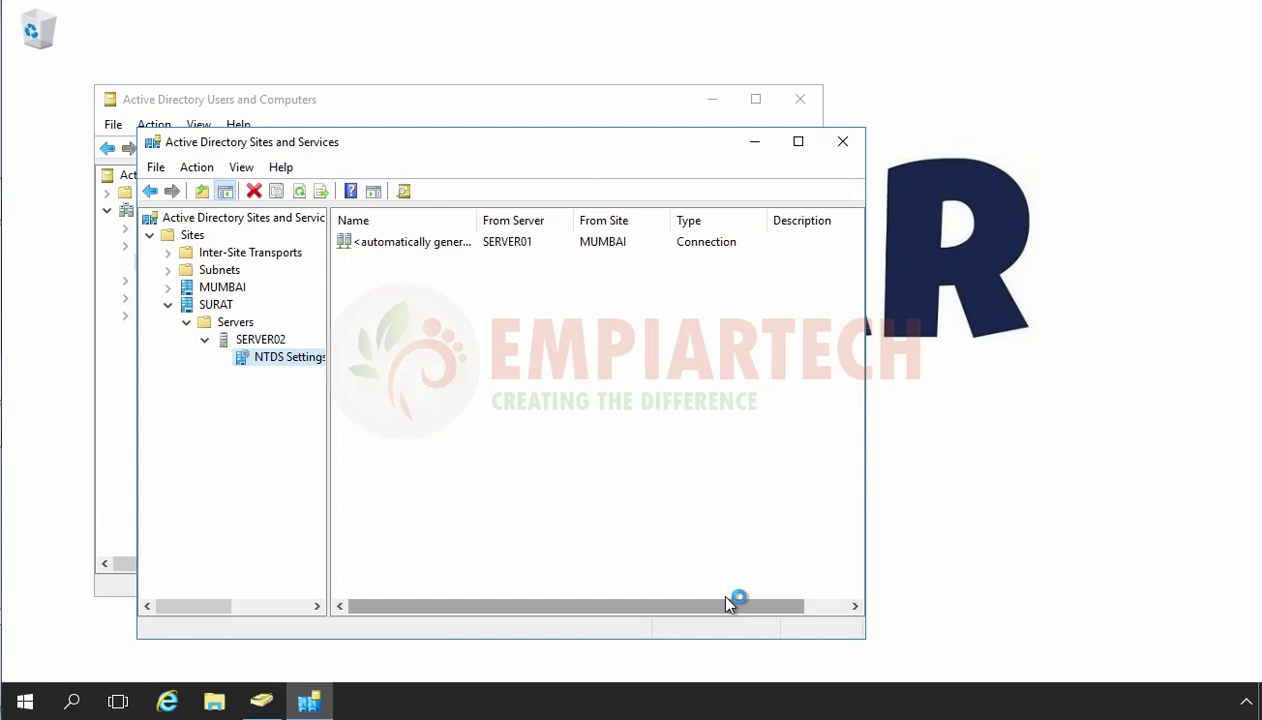
Check the replication topology, refresh, and select the new connection from SERVER01.
key(shift+F10)
key(Down)
key(Down)
key(Down)
key(Down)
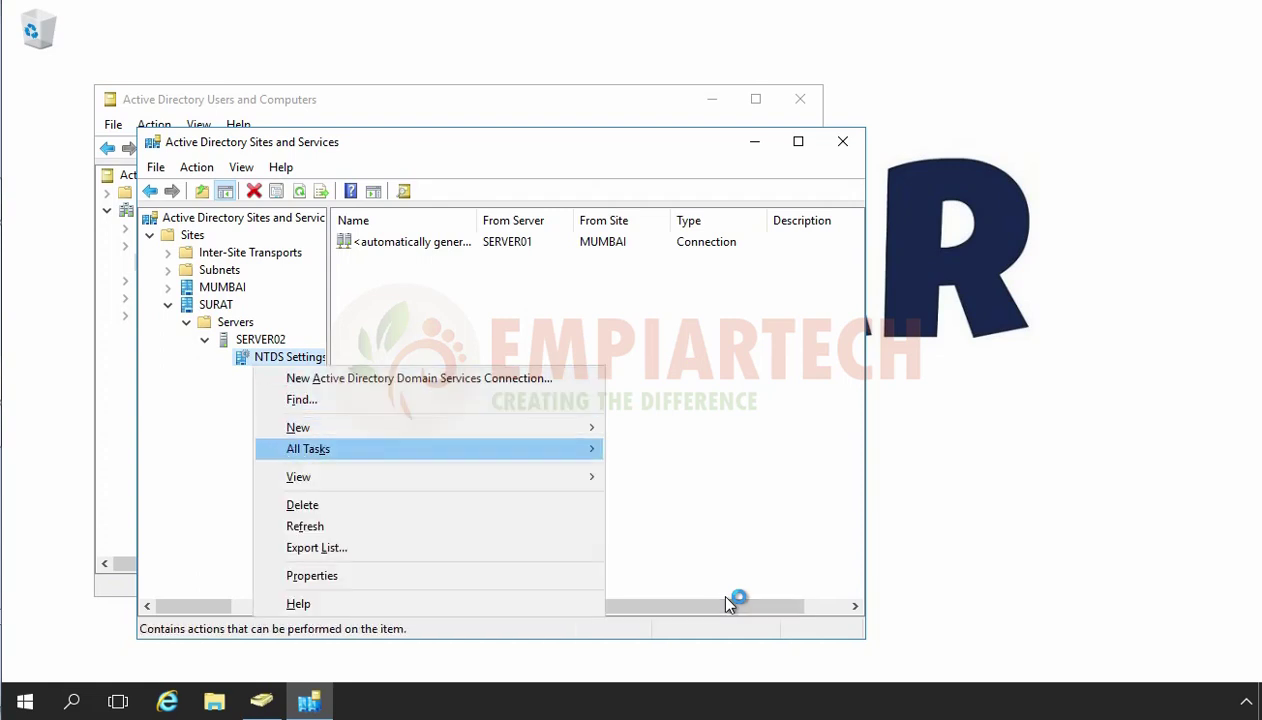
key(Right)
key(Down)
key(Return)
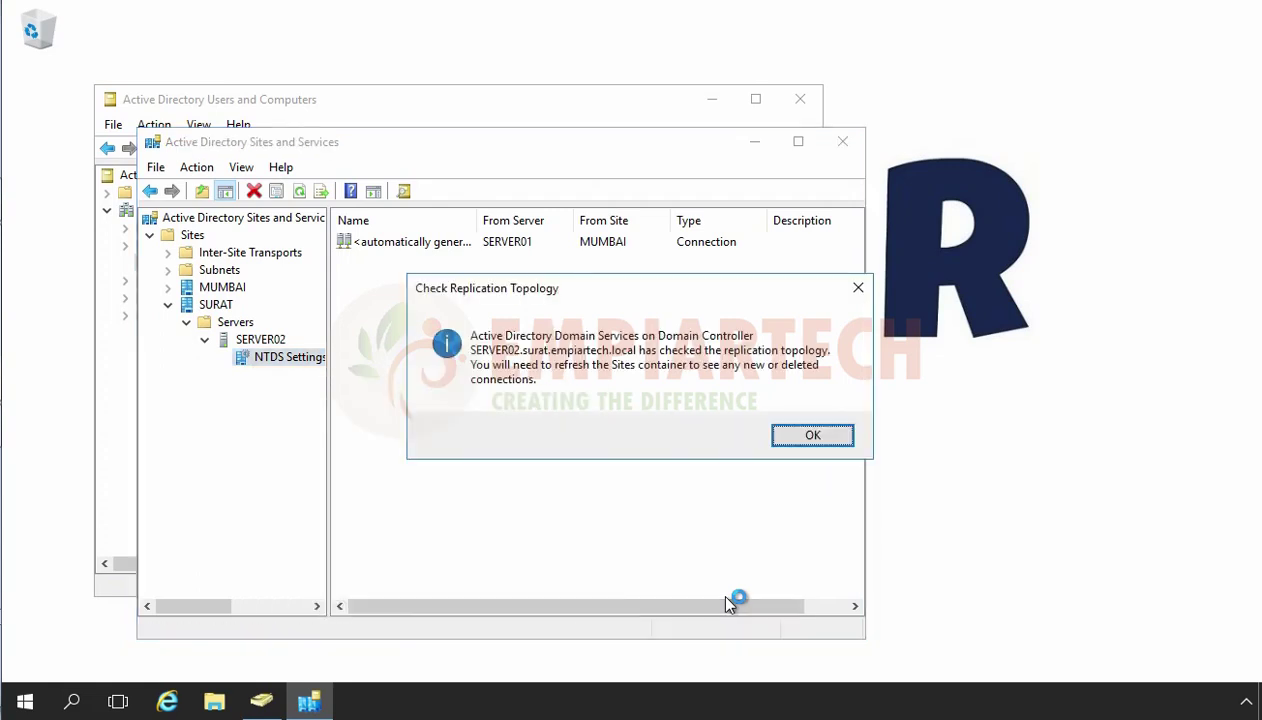
key(Return)
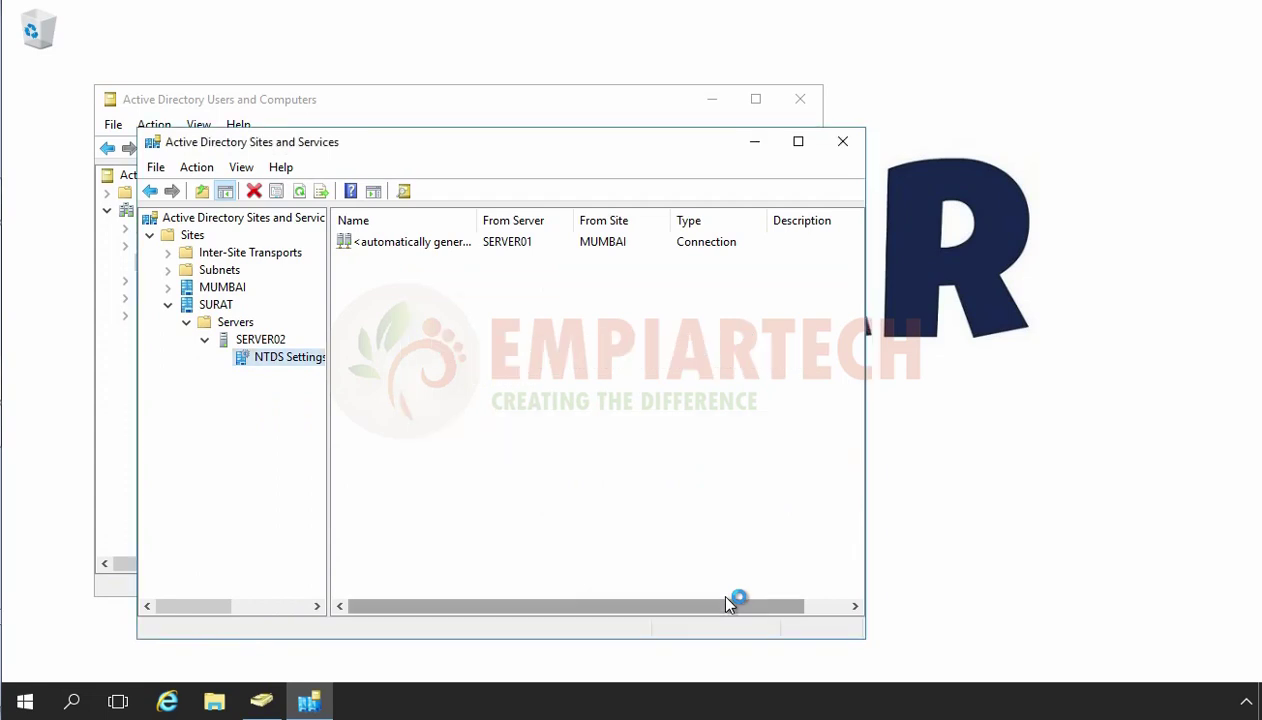
key(F5)
key(Tab)
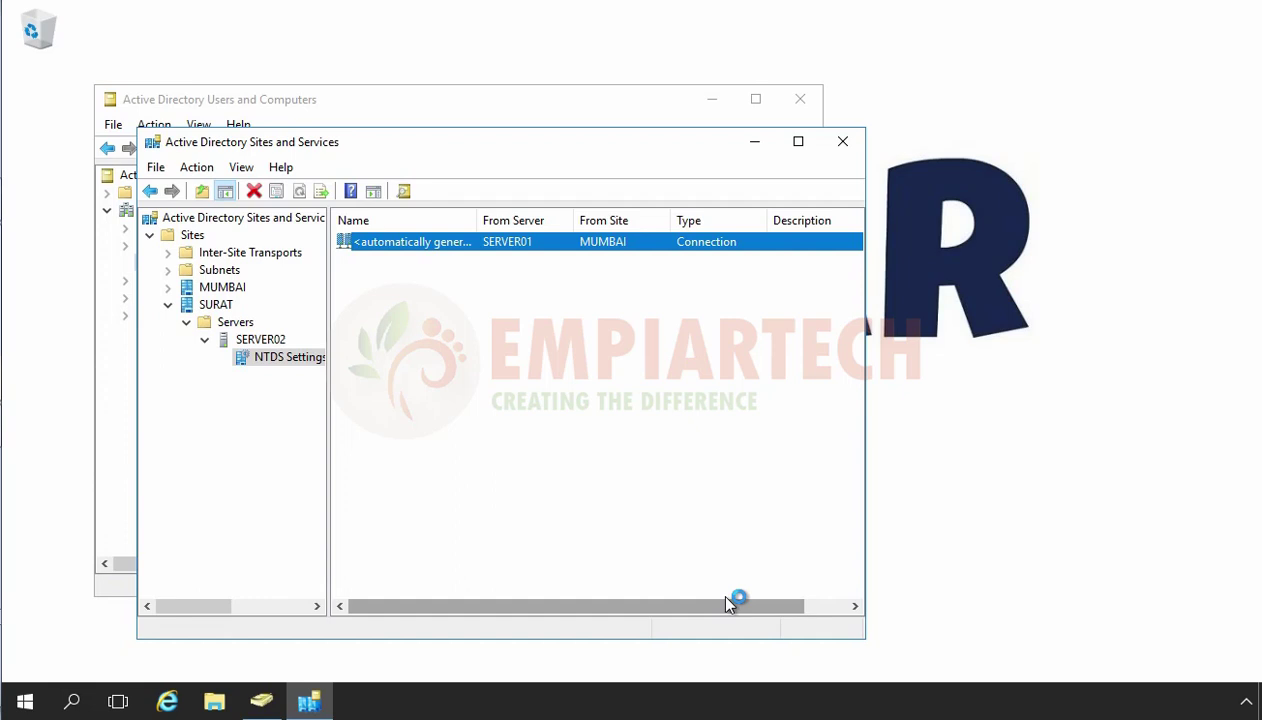
Force replication on SERVER02's connection from SERVER01, acknowledge the notice, and refresh.
key(shift+F10)
key(Down)
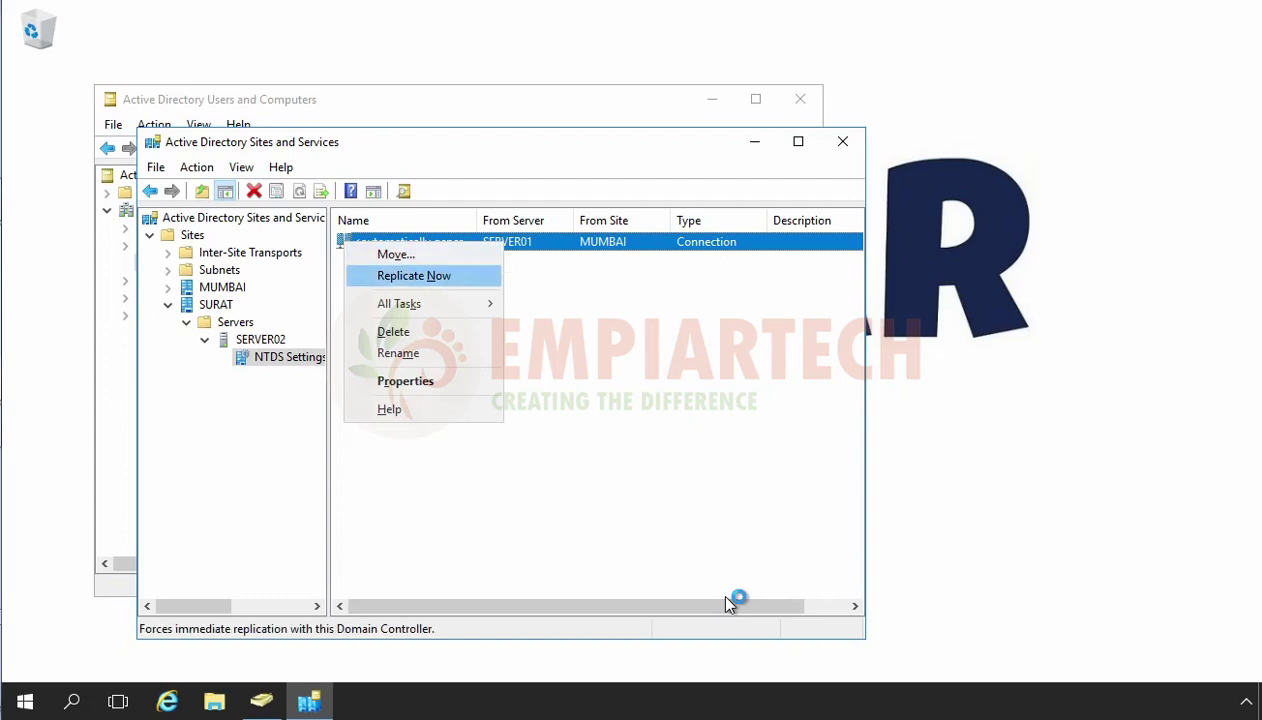
key(Return)
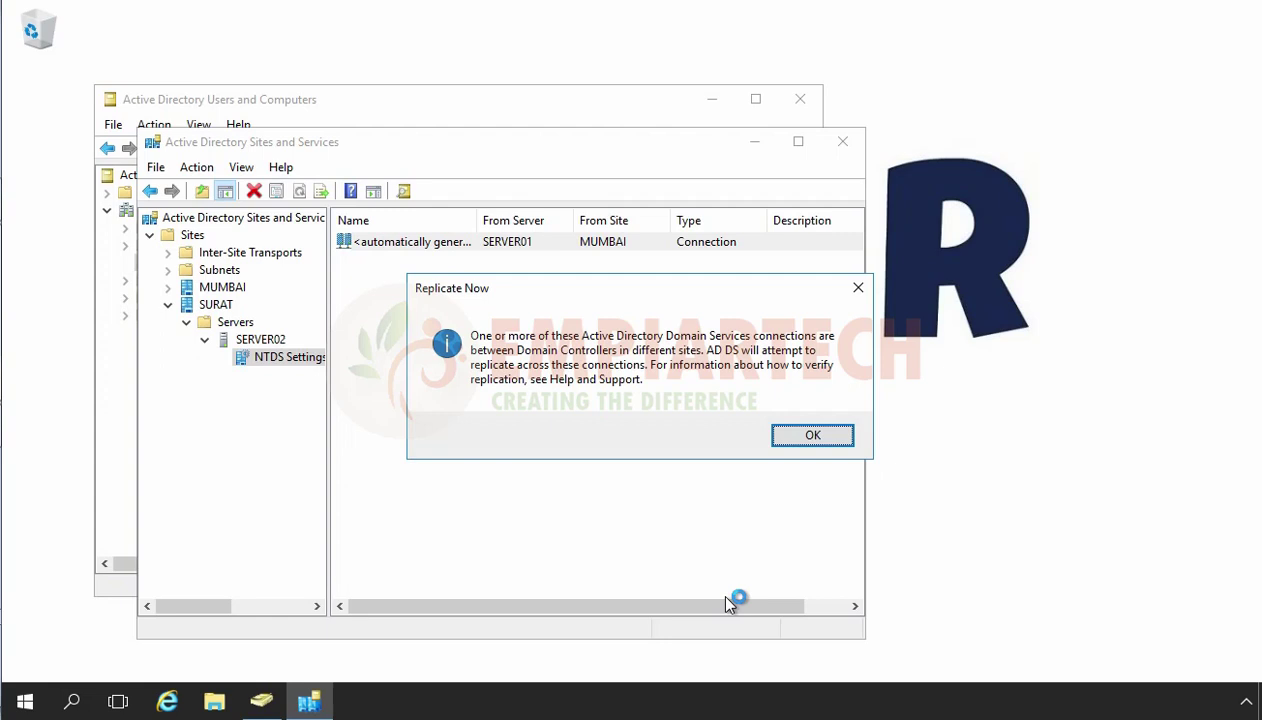
click(800, 436)
right_click(467, 345)
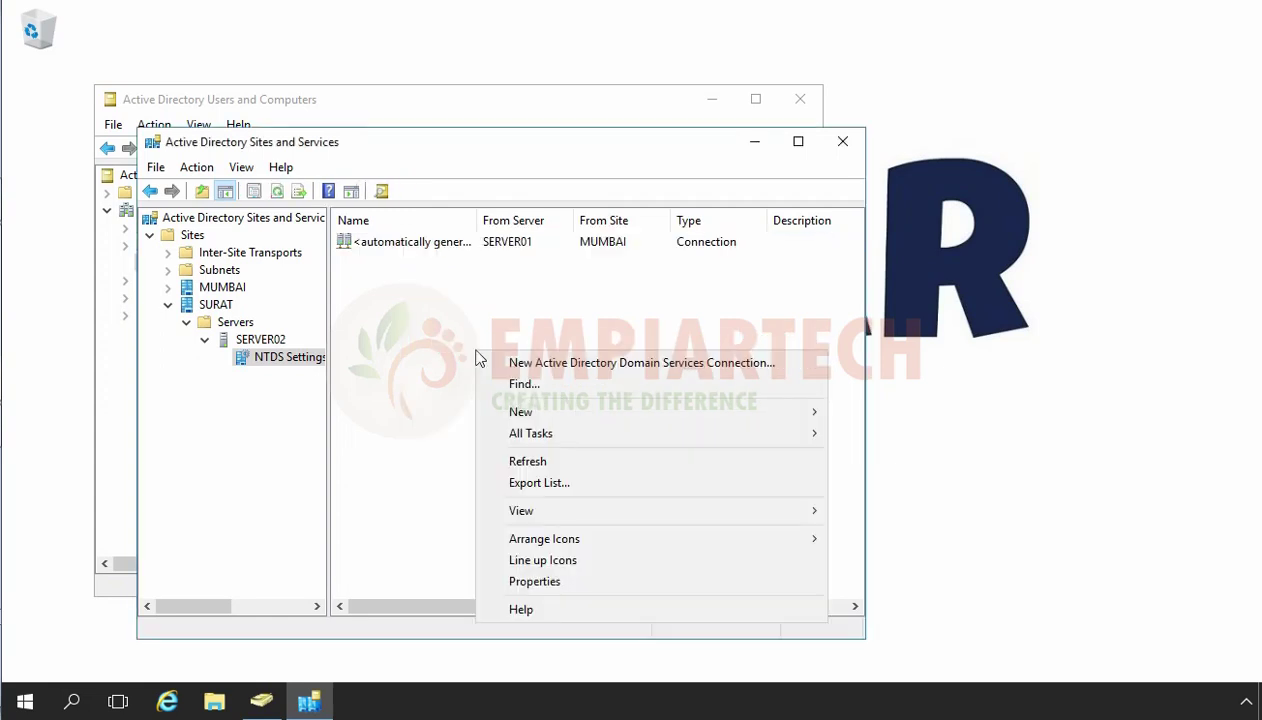
click(509, 458)
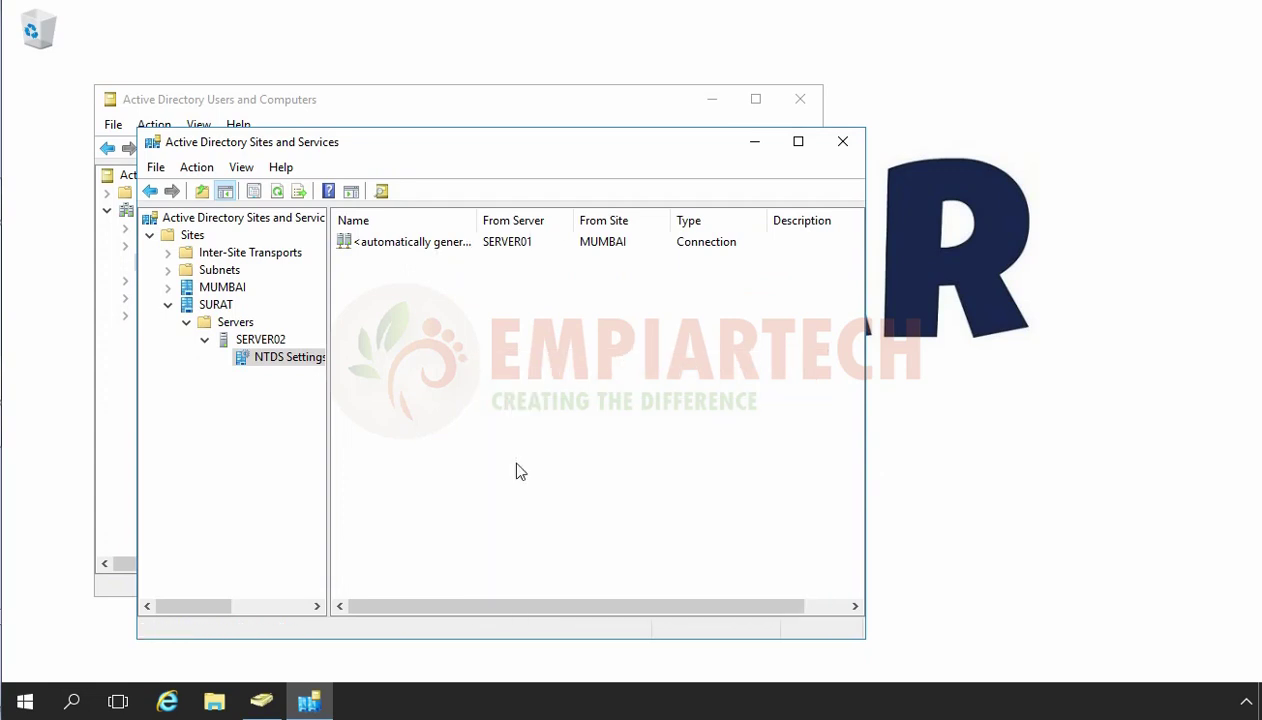
Replicate SERVER01's connection from SERVER02 under MUMBAI and dismiss the access-denied error.
double_click(224, 288)
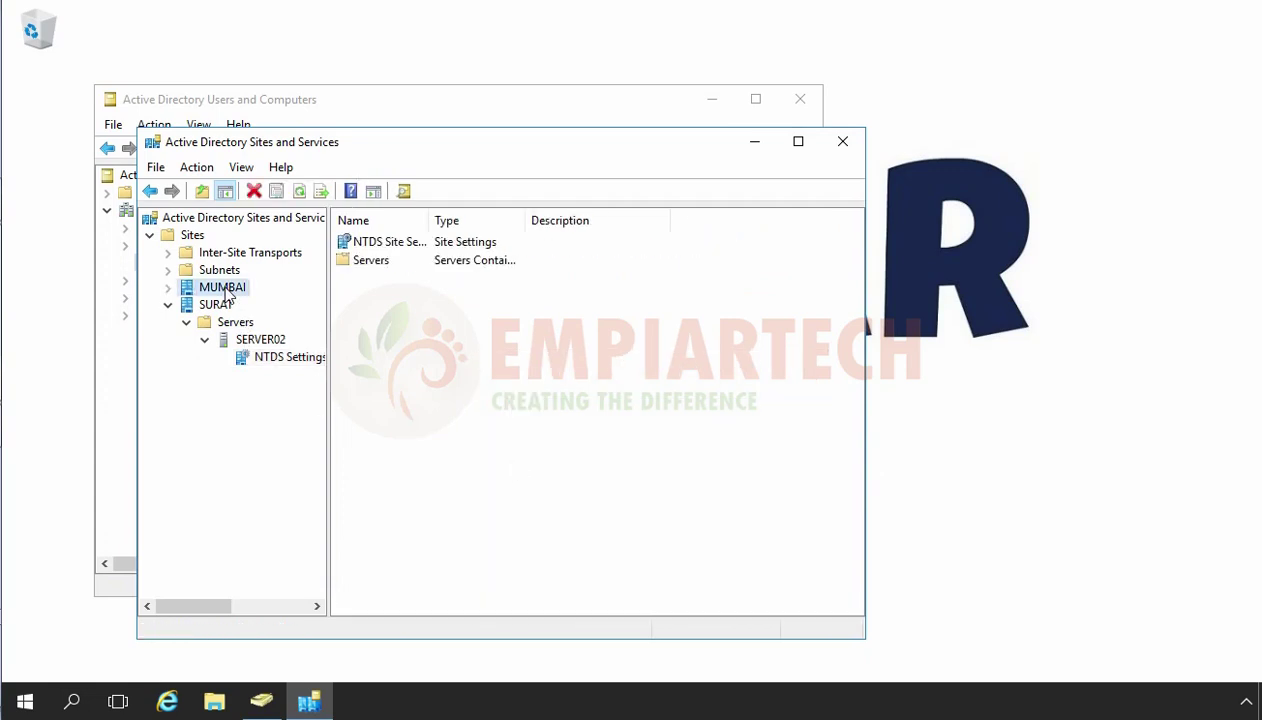
double_click(236, 305)
click(244, 322)
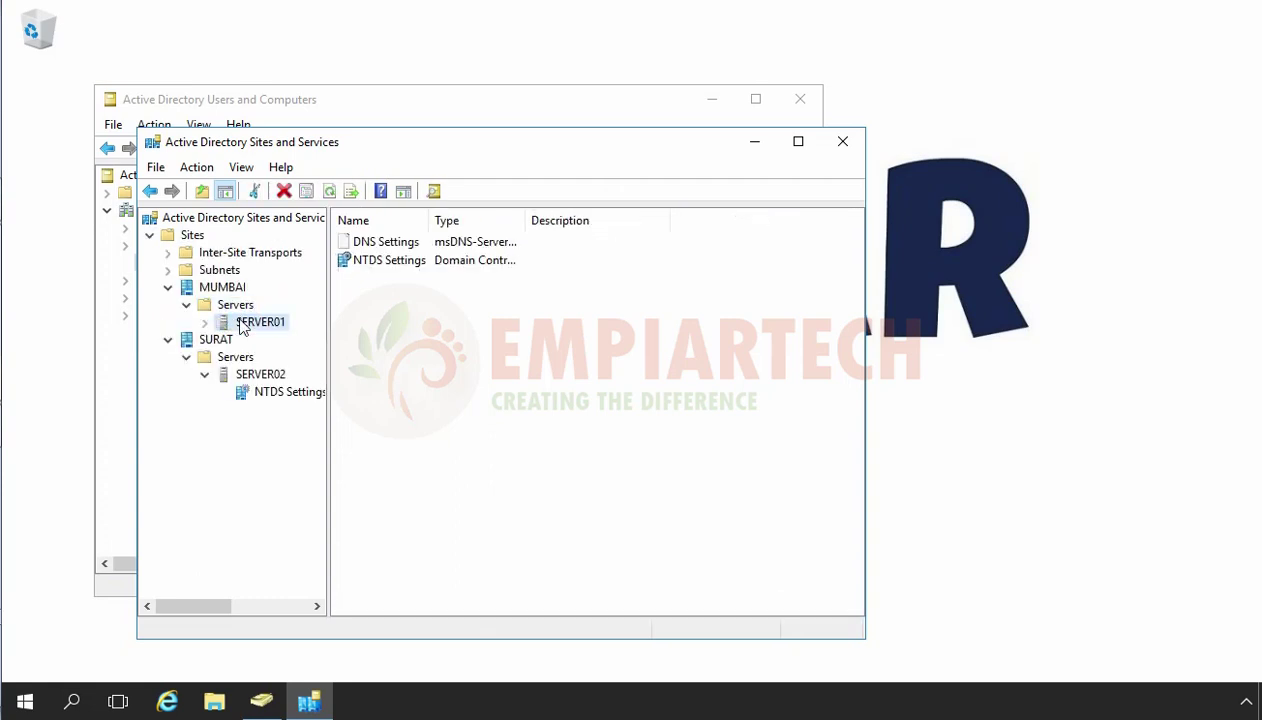
double_click(244, 326)
click(270, 340)
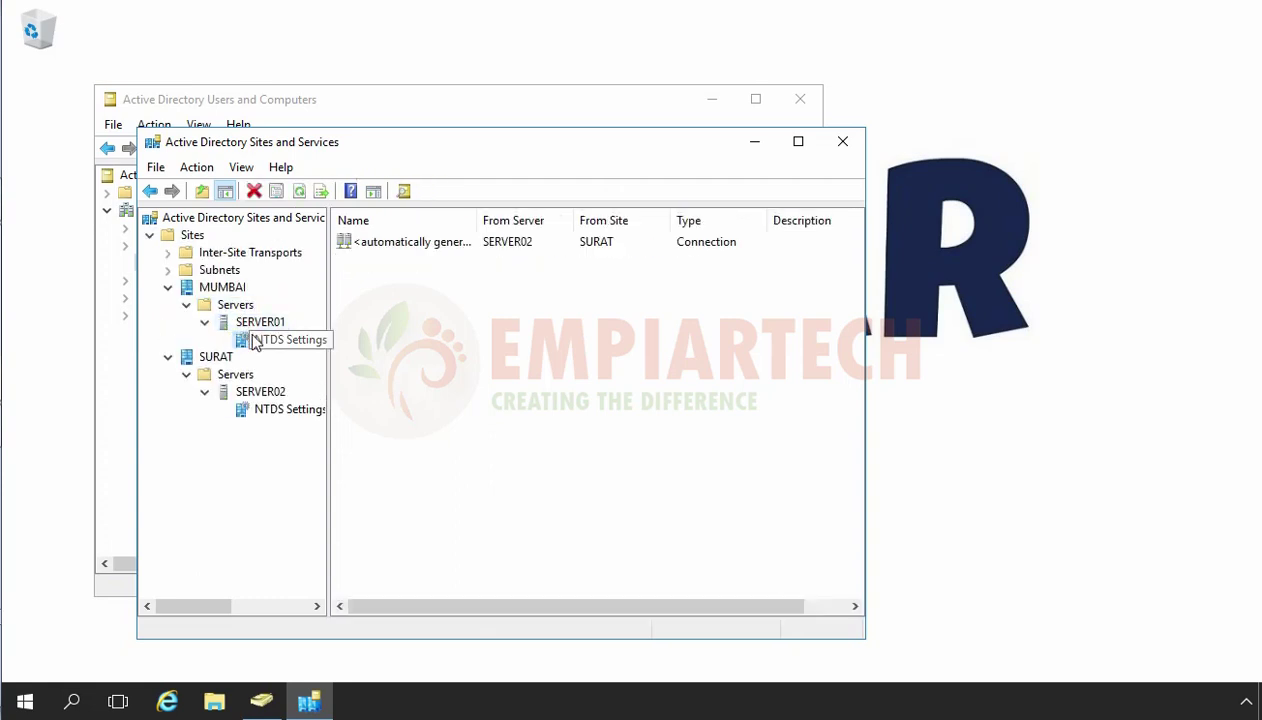
click(378, 248)
right_click(378, 248)
click(421, 275)
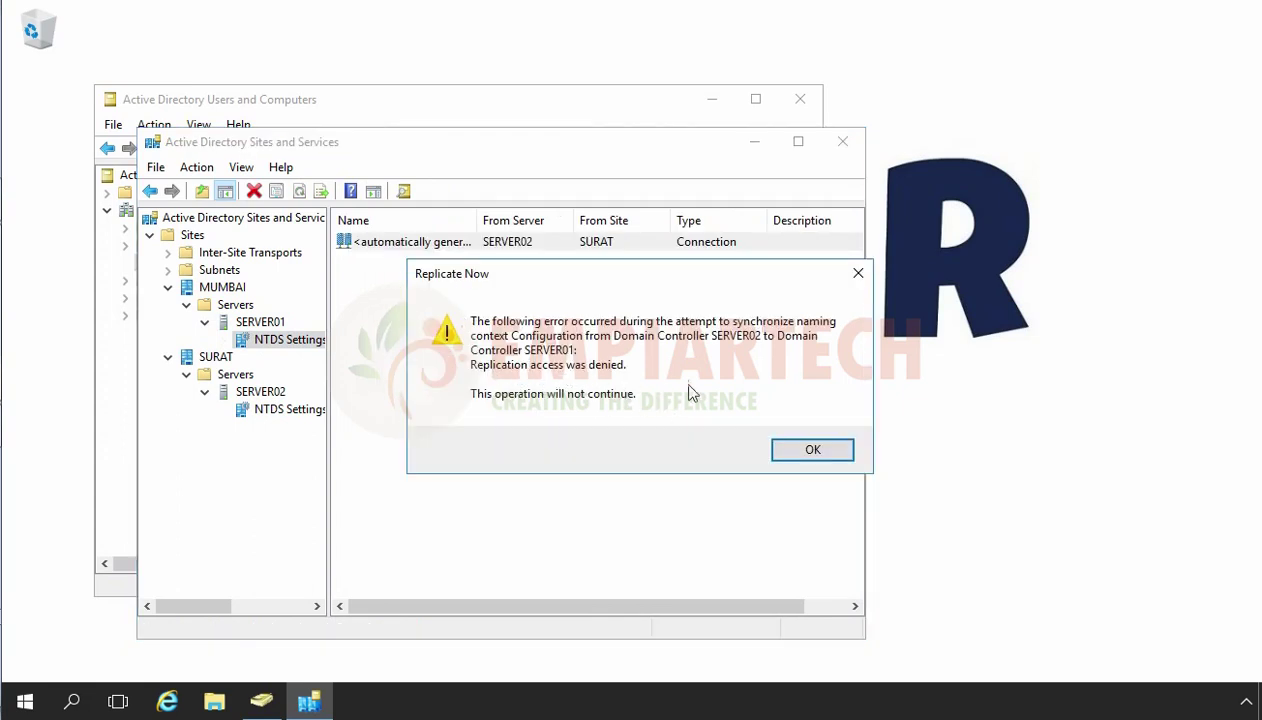
click(809, 449)
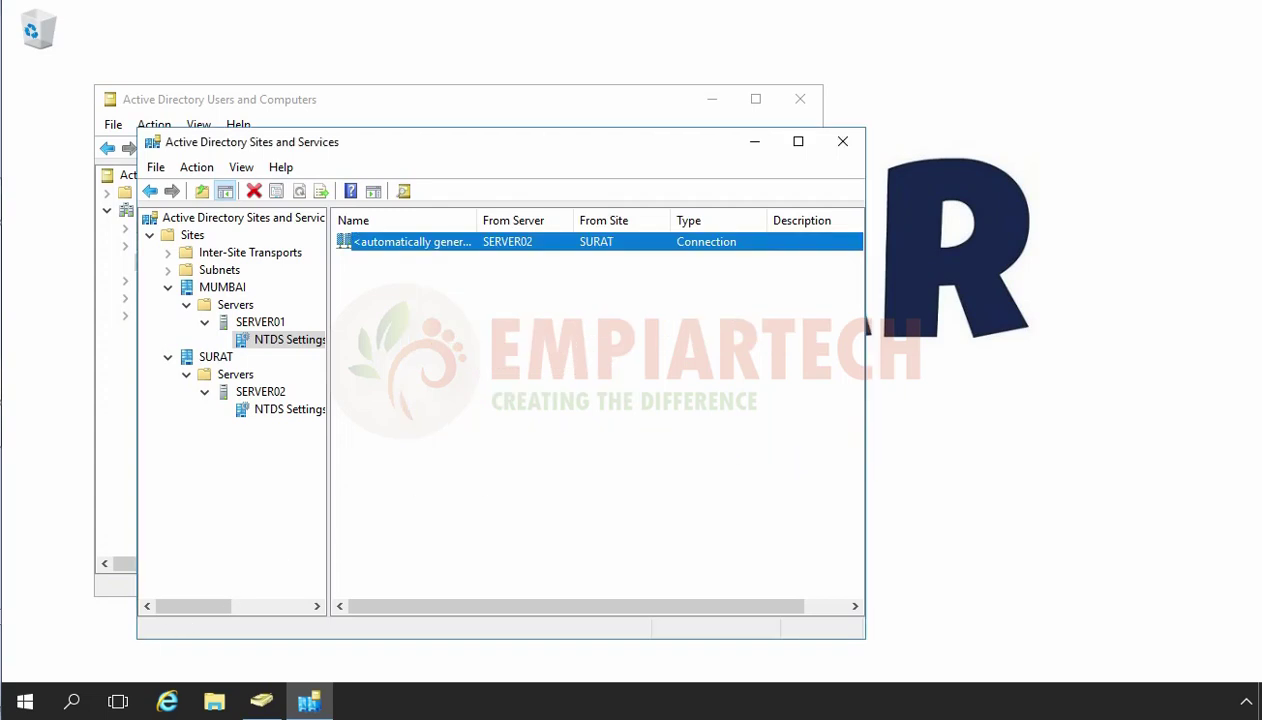
click(30, 703)
Open the Ethernet adapter's IPv4 properties from Network Connections.
right_click(30, 703)
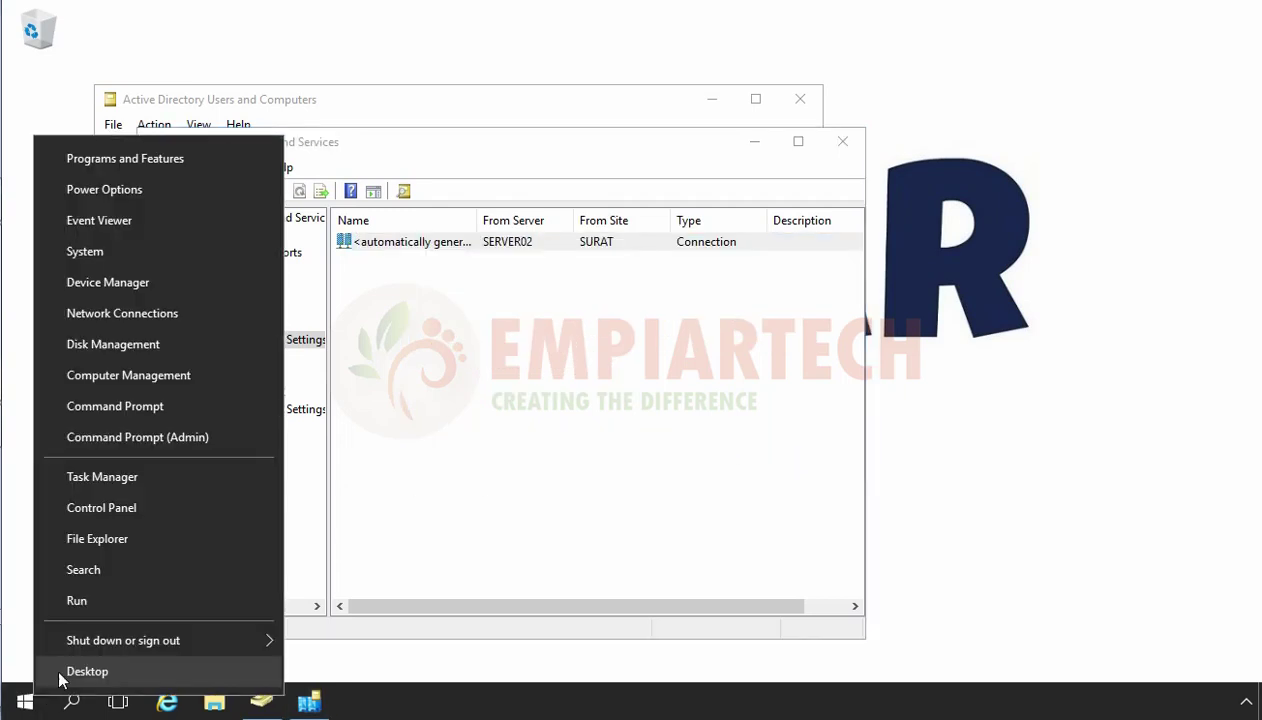
click(88, 312)
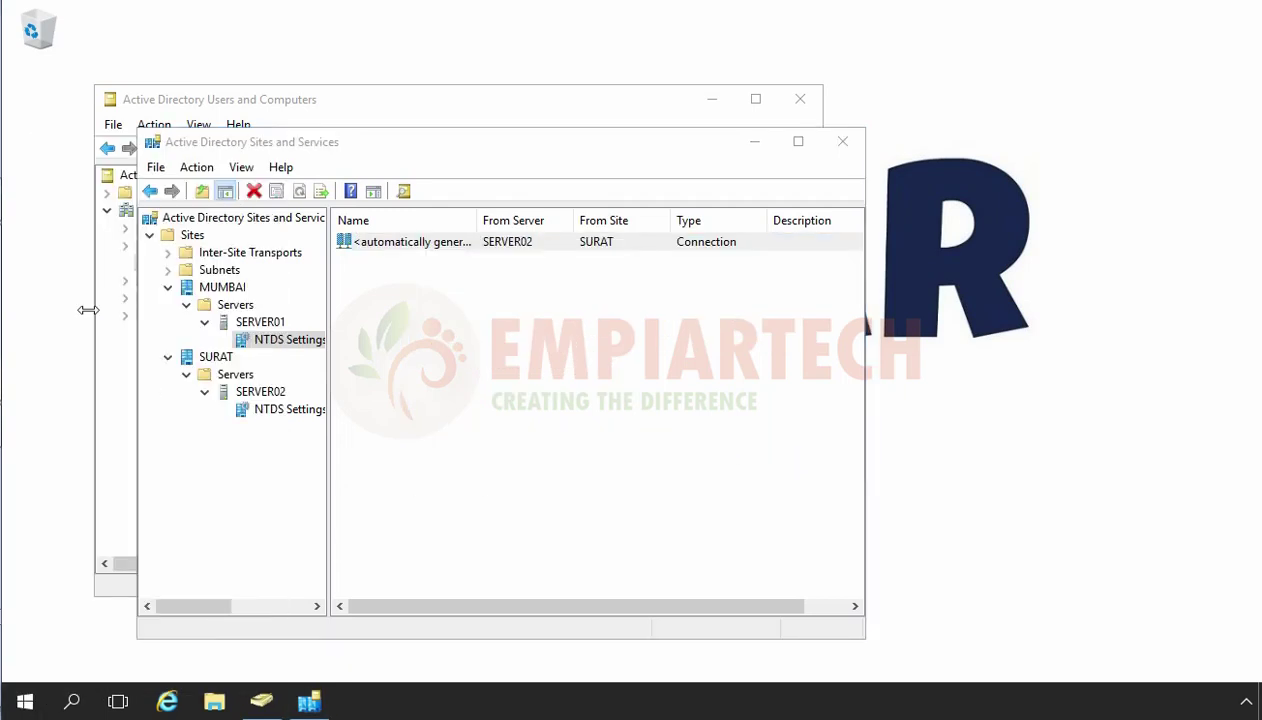
click(166, 197)
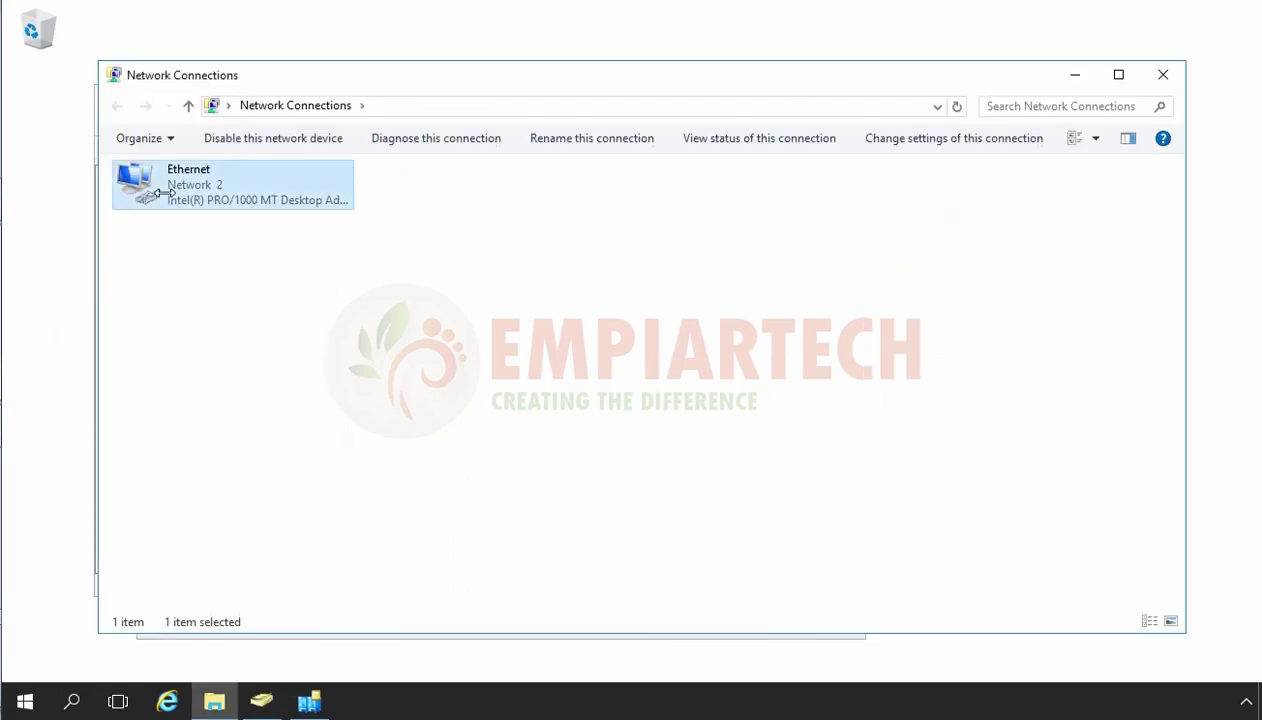
right_click(166, 197)
click(262, 377)
click(300, 360)
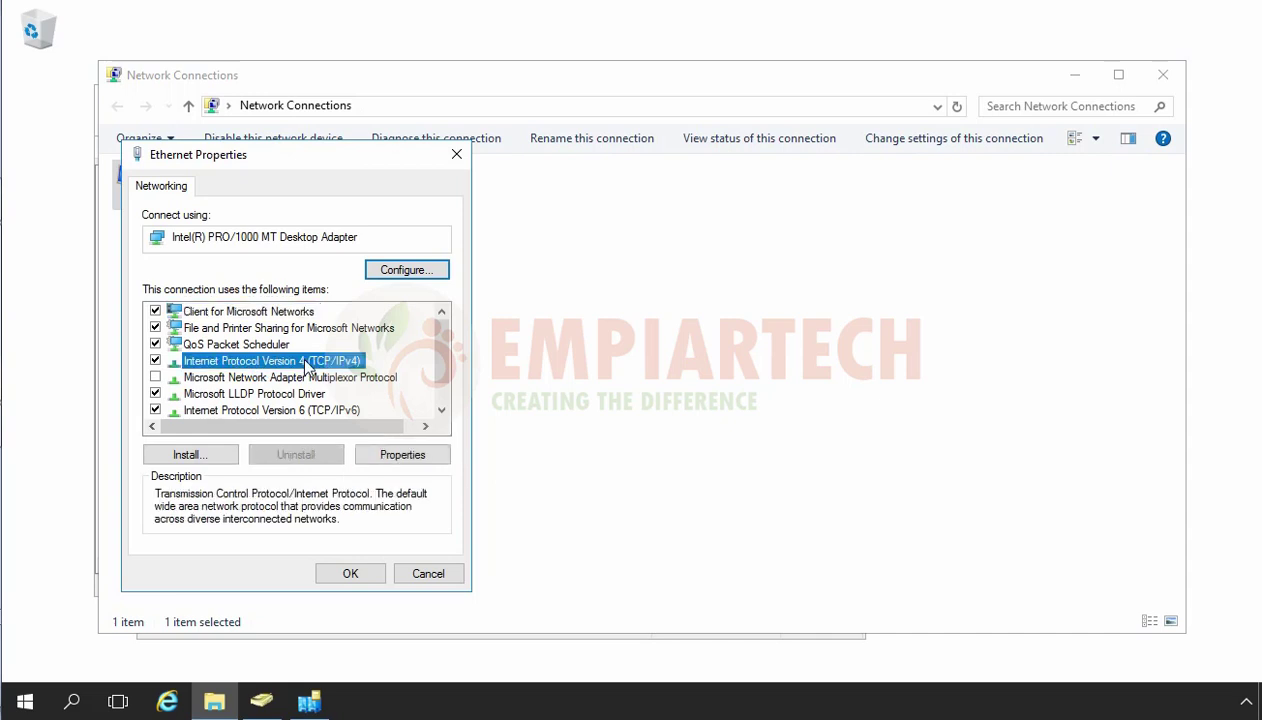
click(400, 455)
Set preferred DNS to 192.168.2.5, clear the alternate DNS, and close all dialogs.
double_click(374, 522)
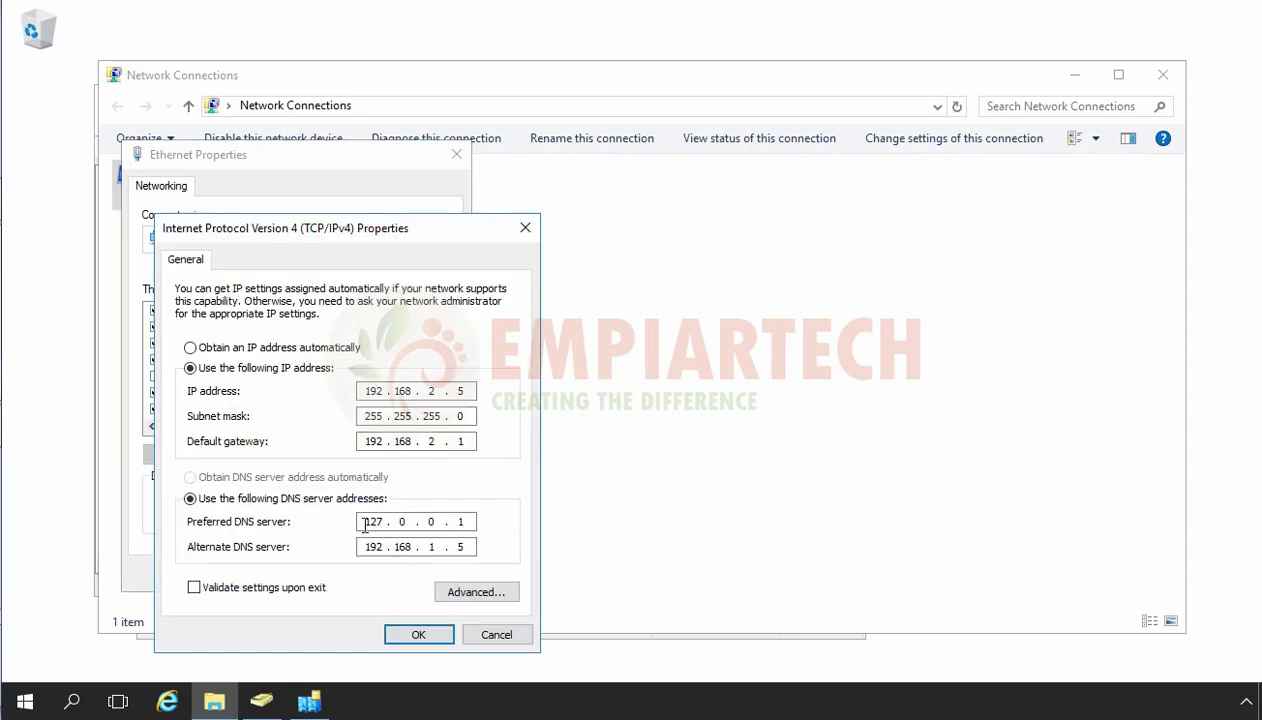
text(192.168.2.5)
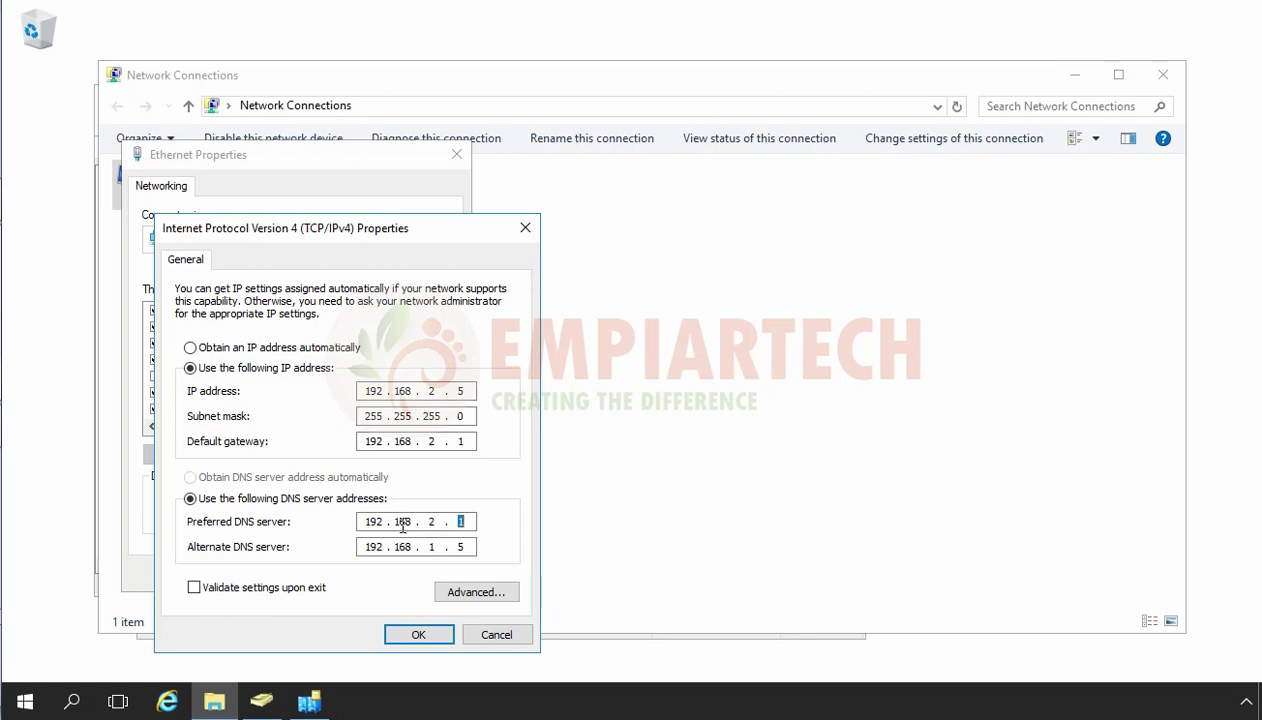
click(474, 551)
key(BackSpace)
key(BackSpace)
key(BackSpace)
key(BackSpace)
key(BackSpace)
key(BackSpace)
key(BackSpace)
key(BackSpace)
click(415, 634)
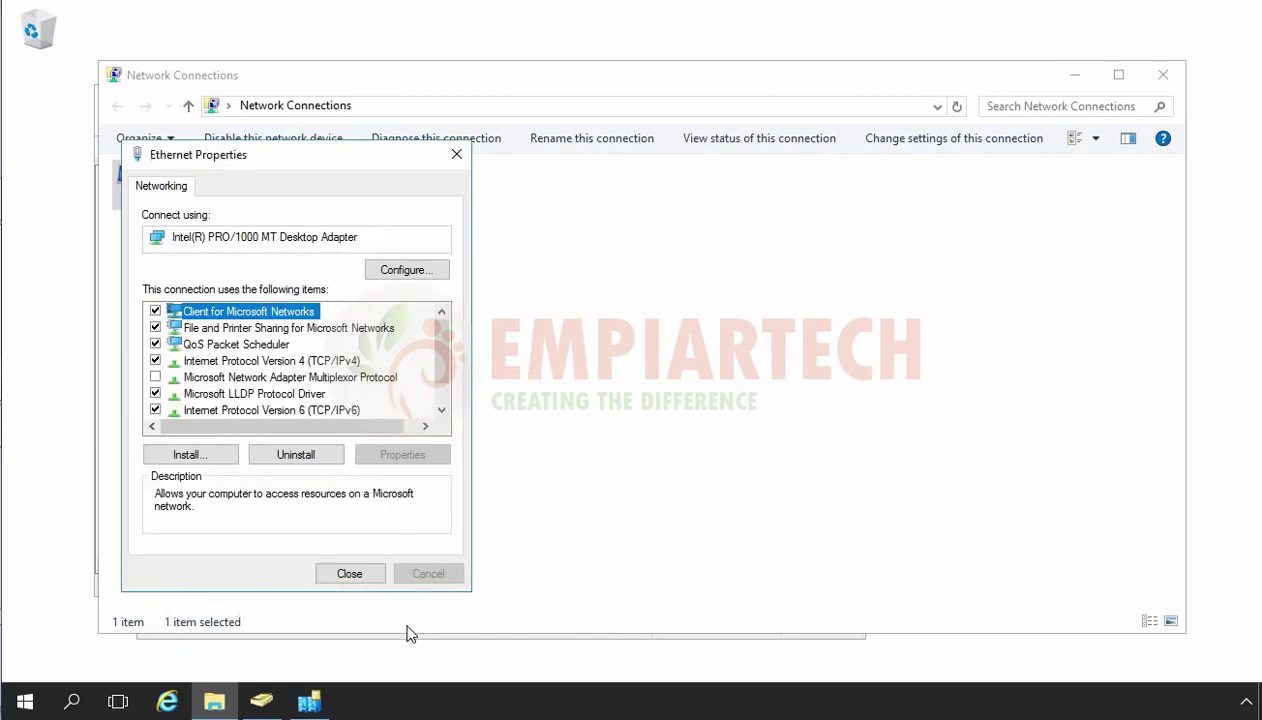
click(350, 573)
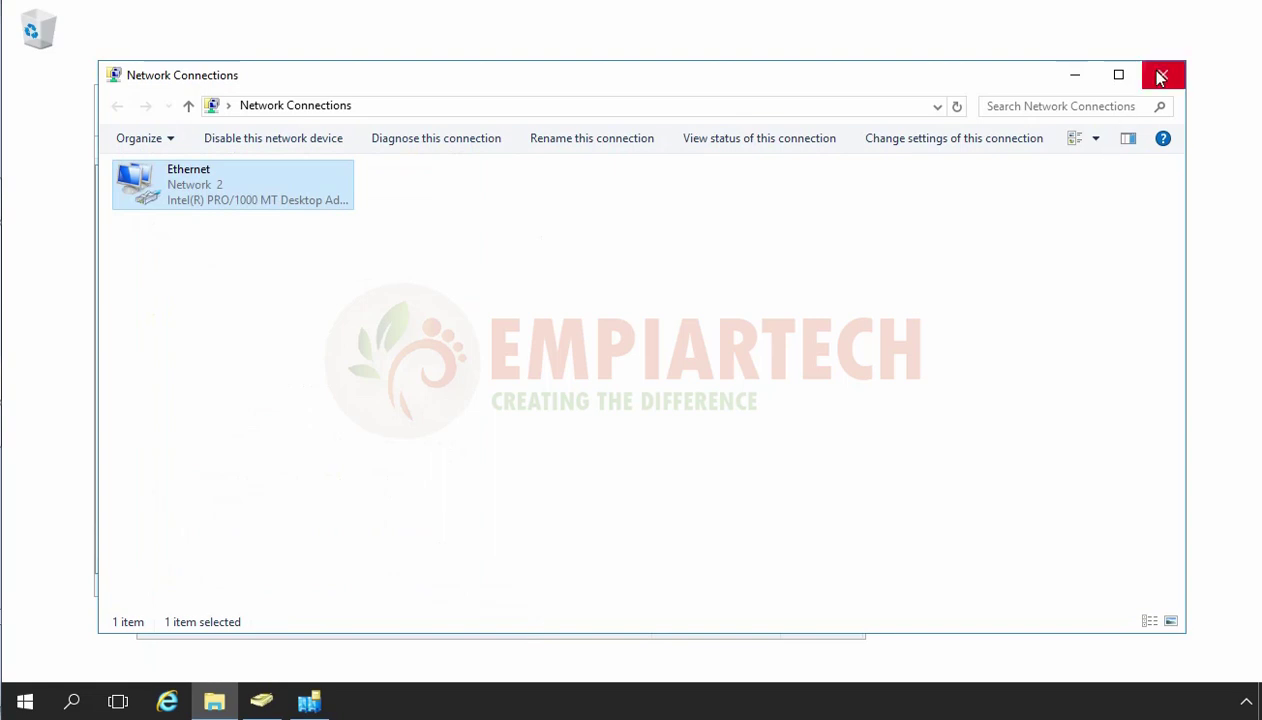
click(1160, 78)
Open DNS Manager with dnsmgmt.msc and start a new conditional forwarder on SERVER02.
key(super+r)
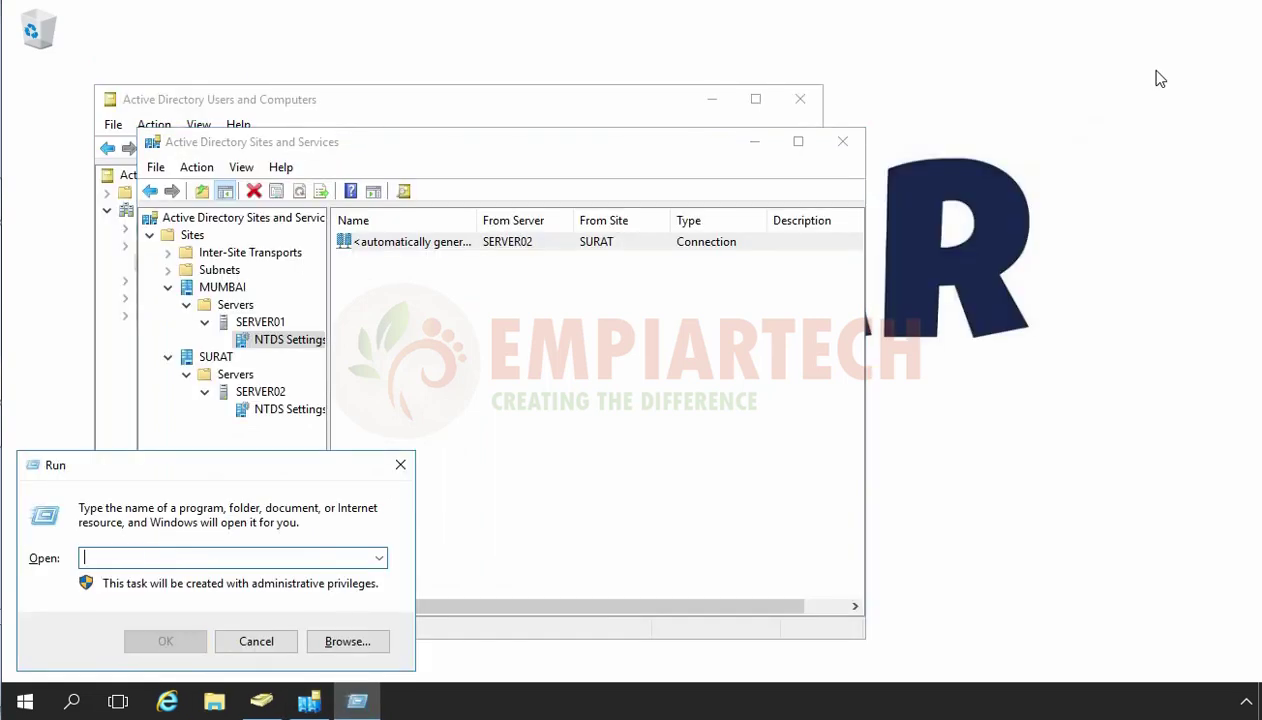
text(dnsmgmt.msc)
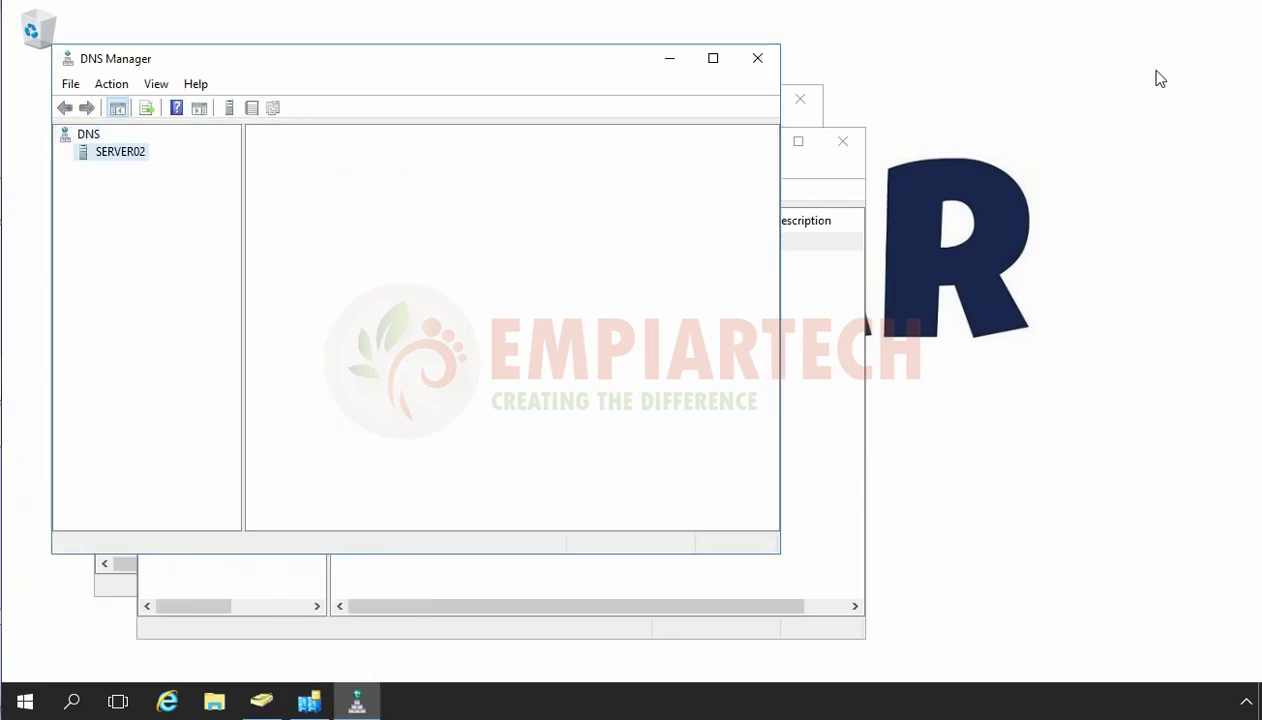
key(Right)
key(Down)
key(Down)
key(Down)
key(Down)
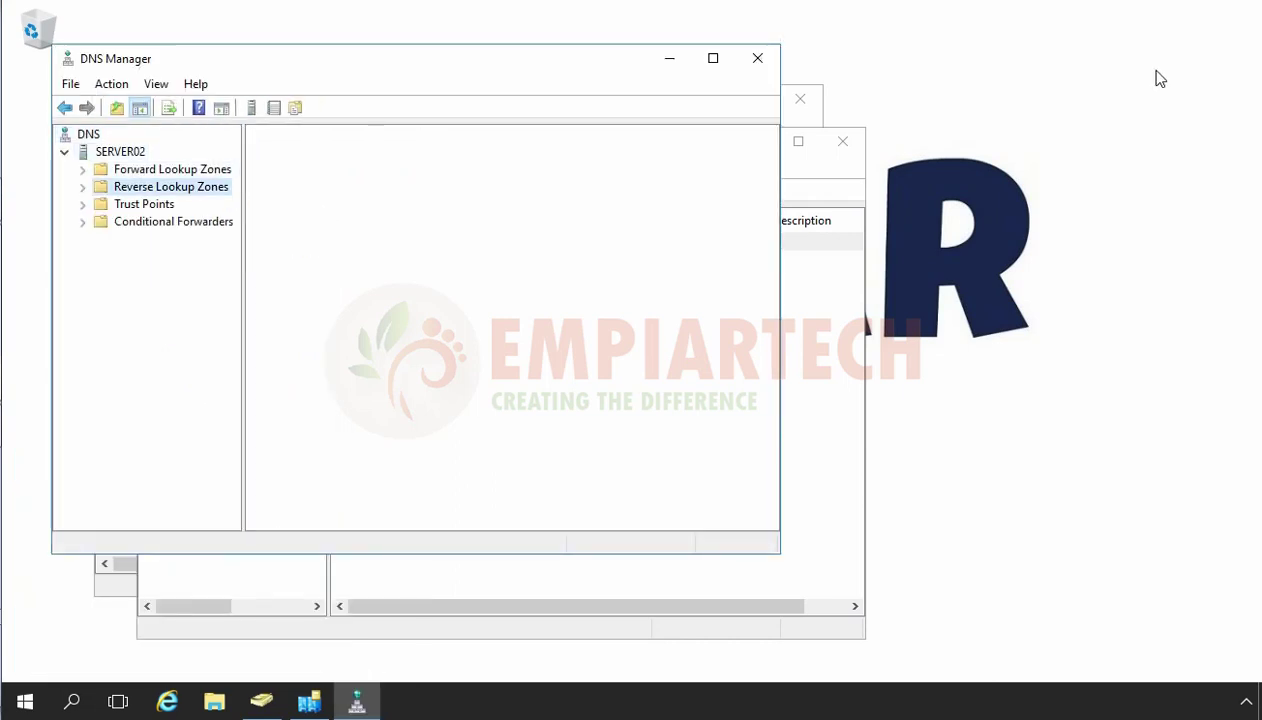
key(Menu)
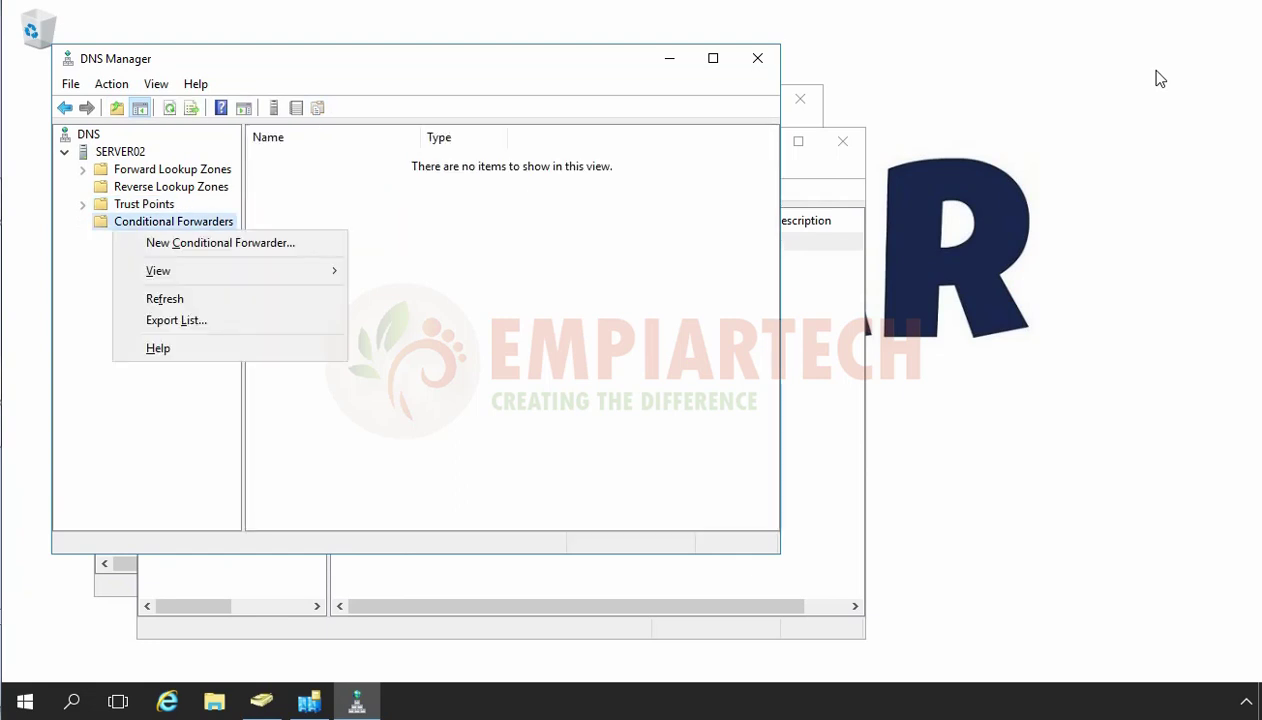
key(Down)
key(Return)
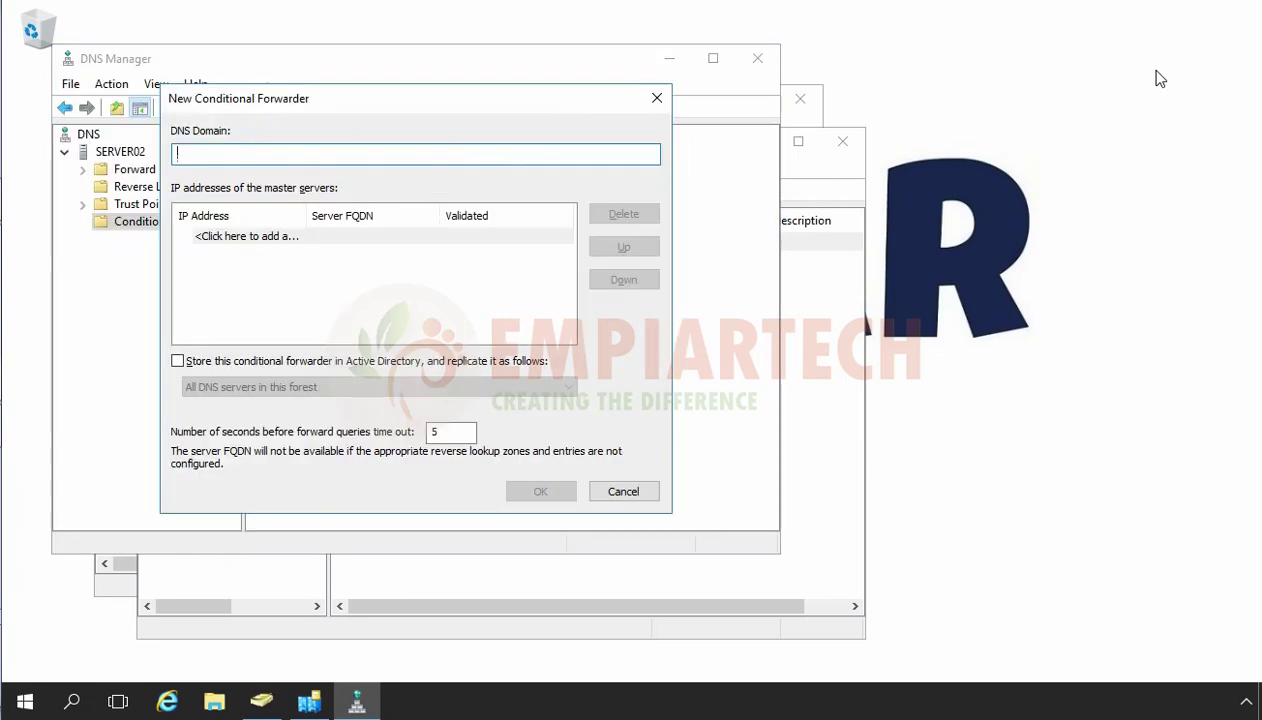
Forward empiartech.local to master server 192.168.1.5 and verify the new forwarder.
text(empiartech.local)
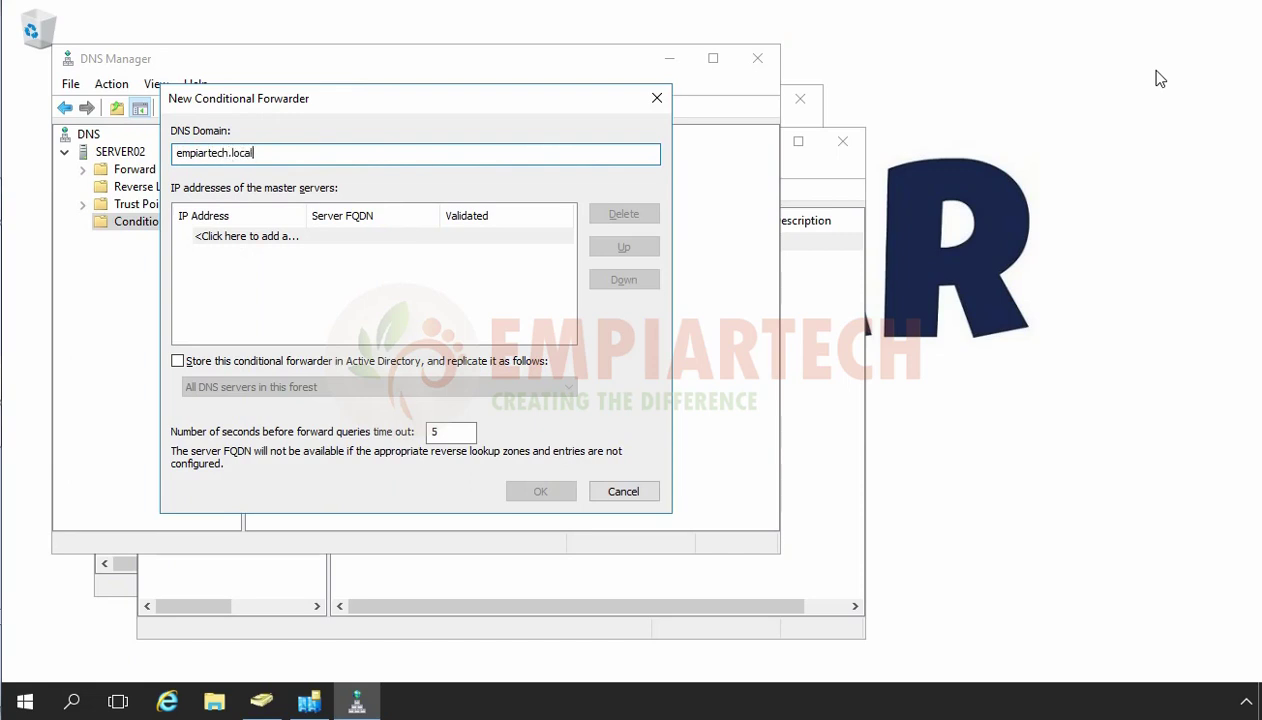
key(Tab)
text(192.1)
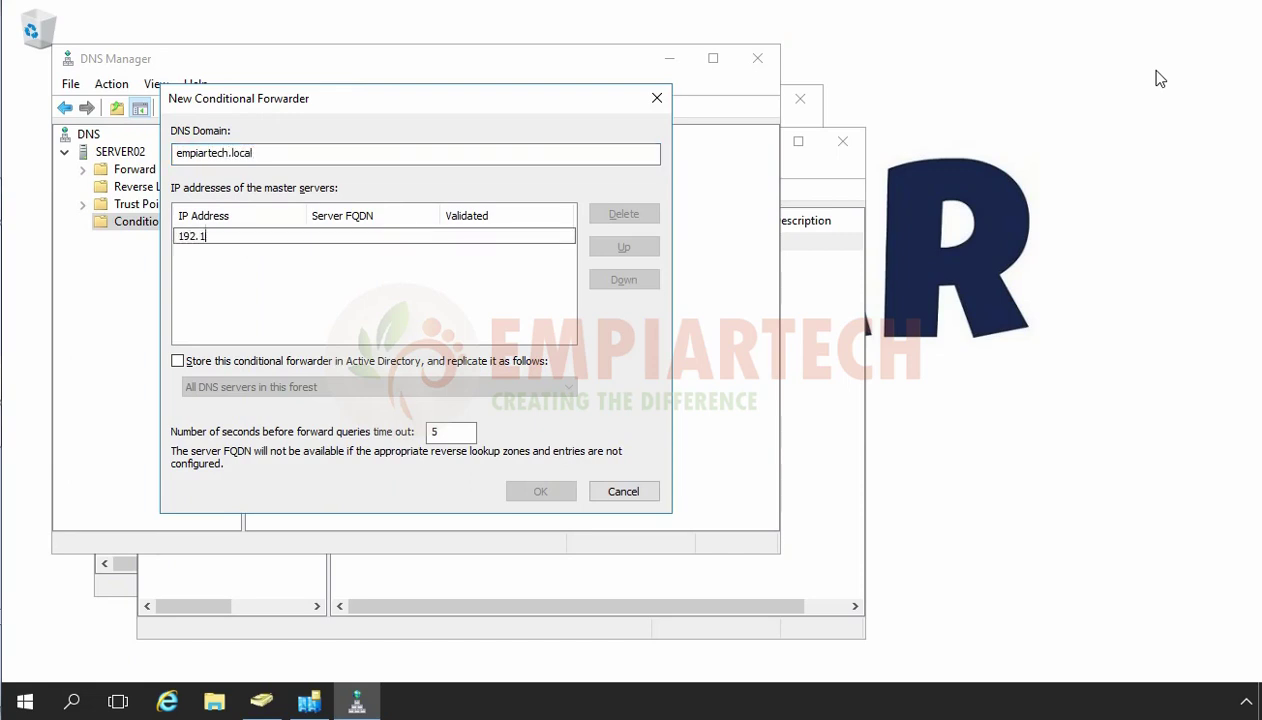
text(68.1.5)
click(302, 318)
click(532, 491)
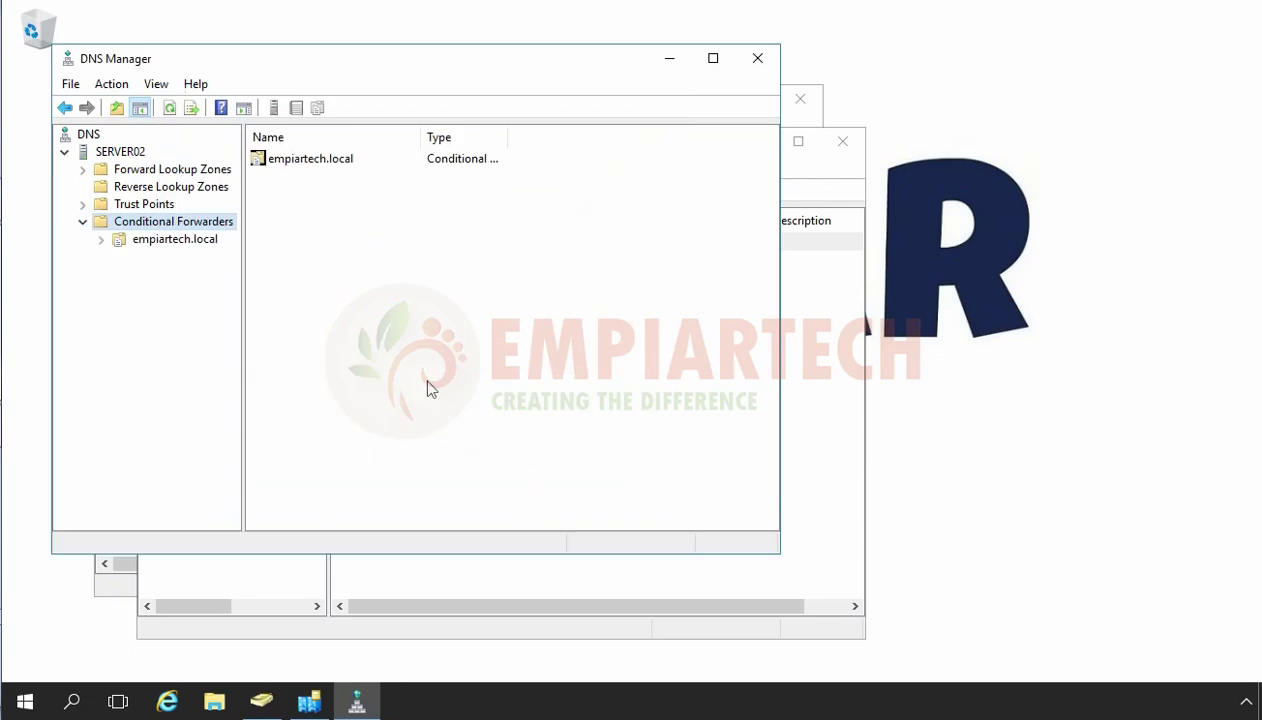
click(181, 241)
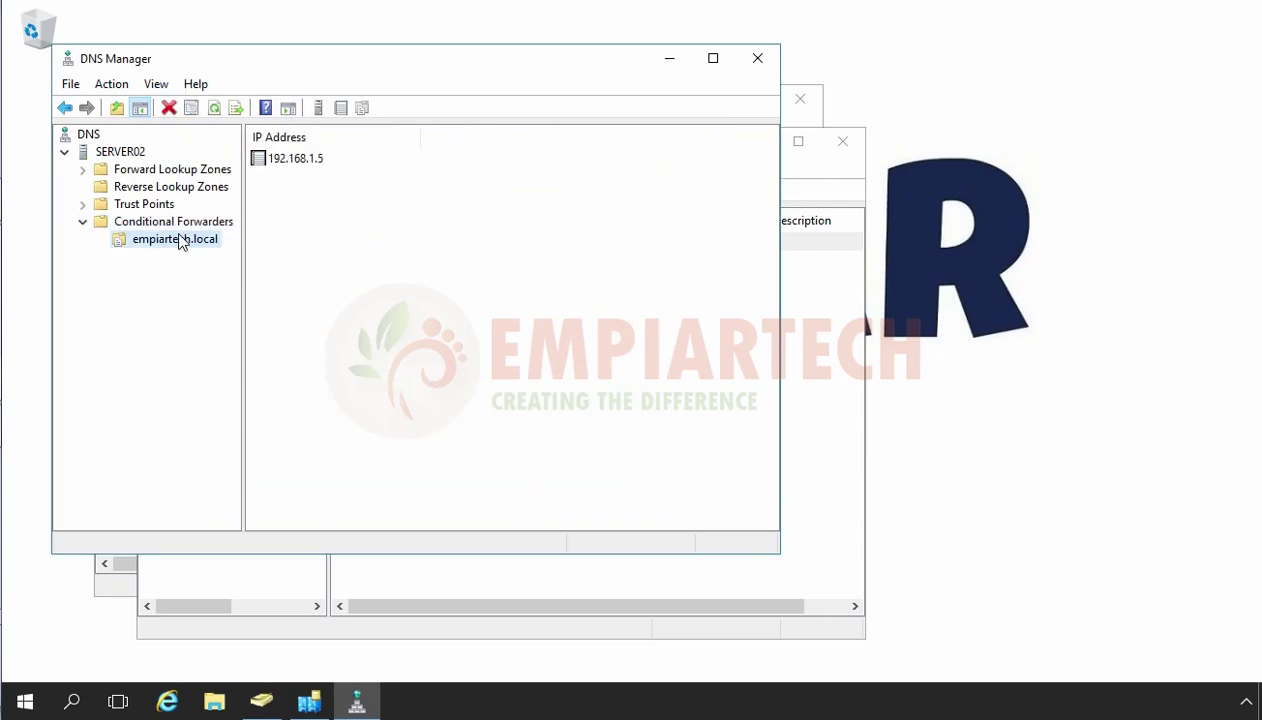
In a new Command Prompt, flush the DNS cache with ipconfig /flushdns and ping server01.empiartech.local.
key(super+r)
text(cmd)
key(Return)
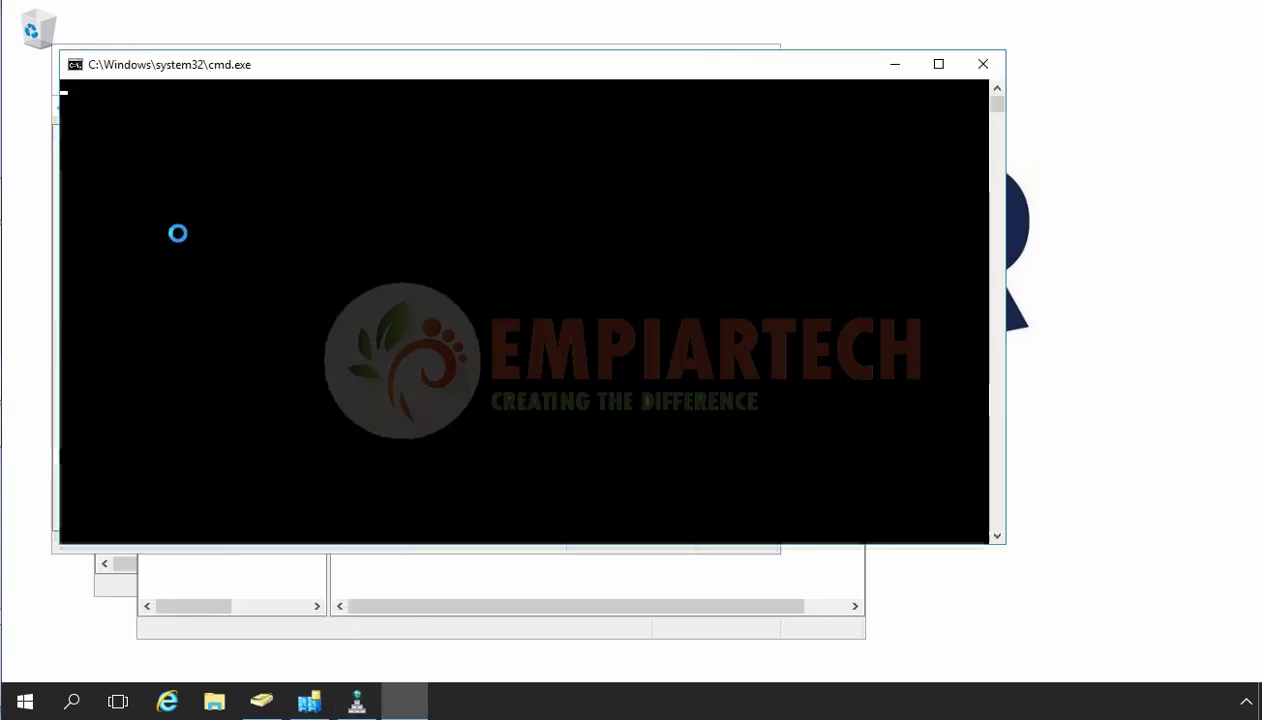
text(ipconfig /f)
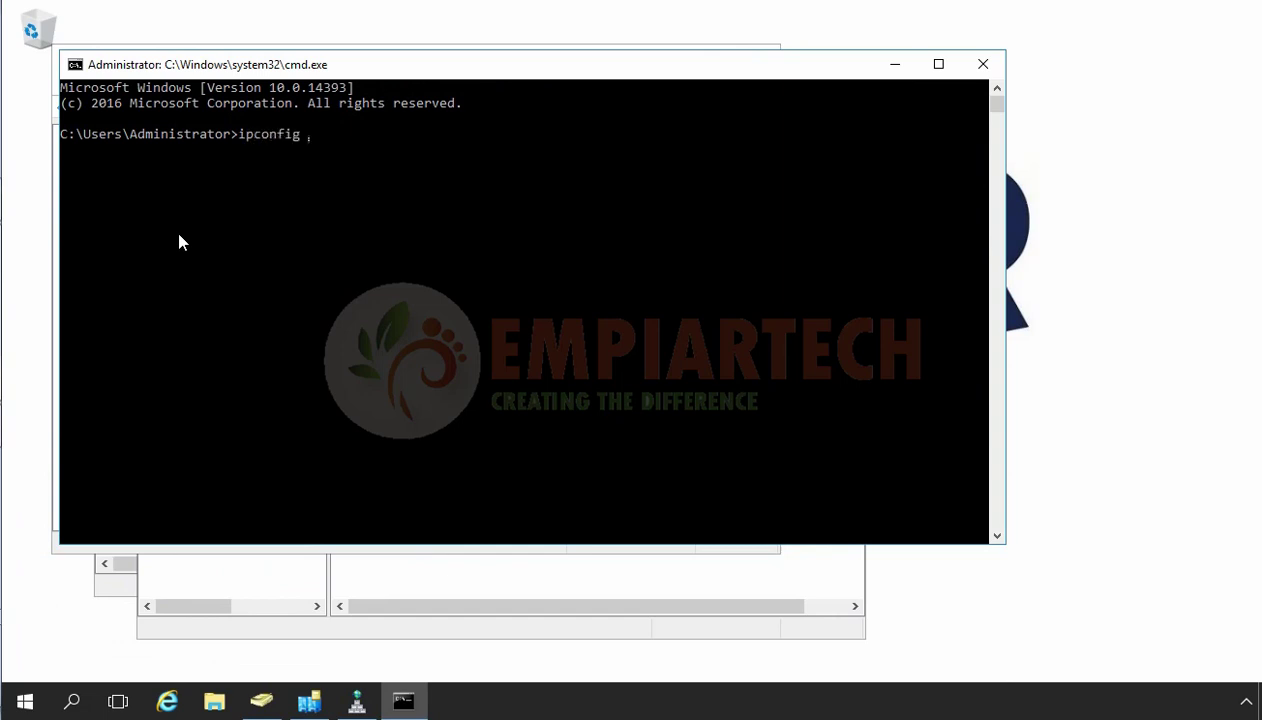
text(lushdns)
key(Return)
text(pi)
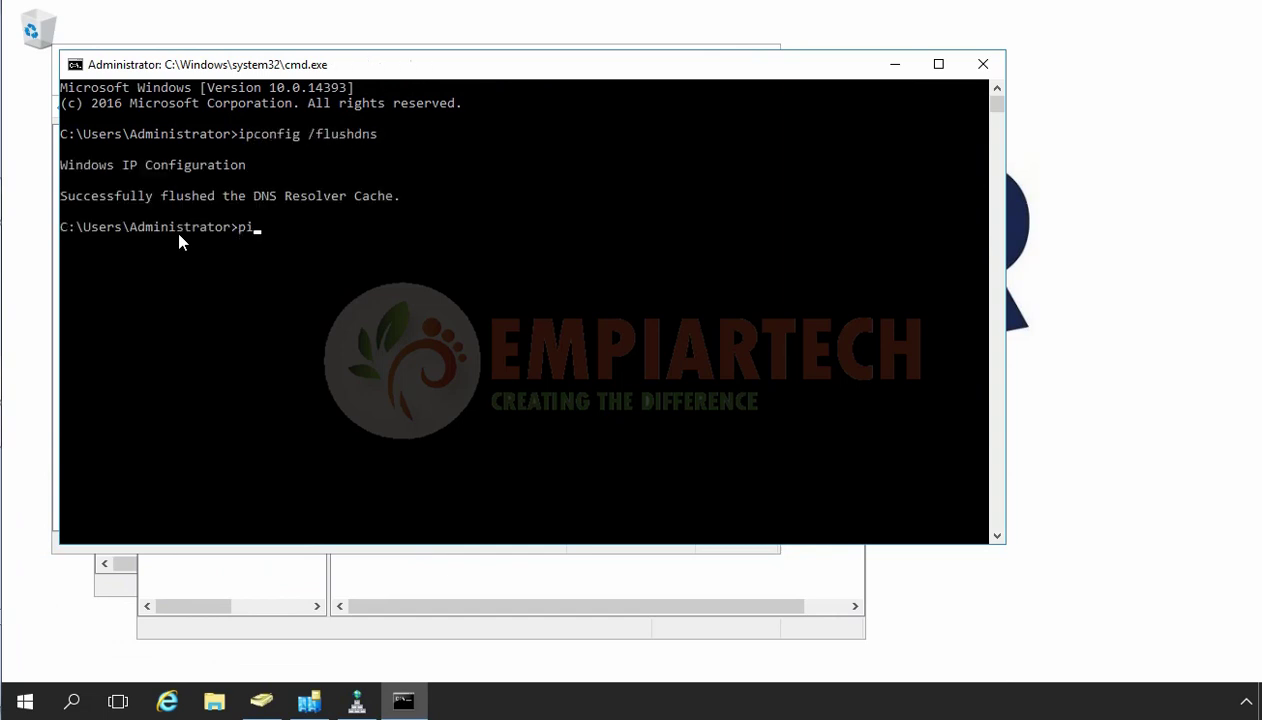
text(ng server01.empiartech)
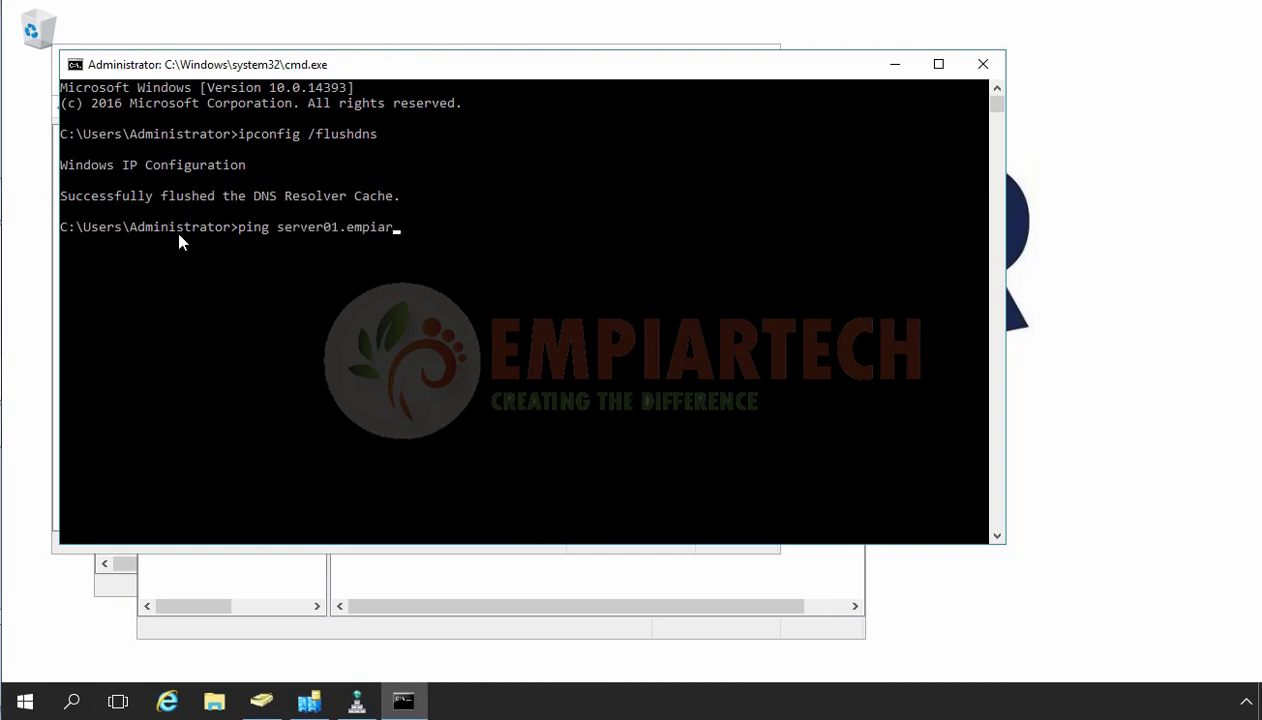
text(.local)
key(Return)
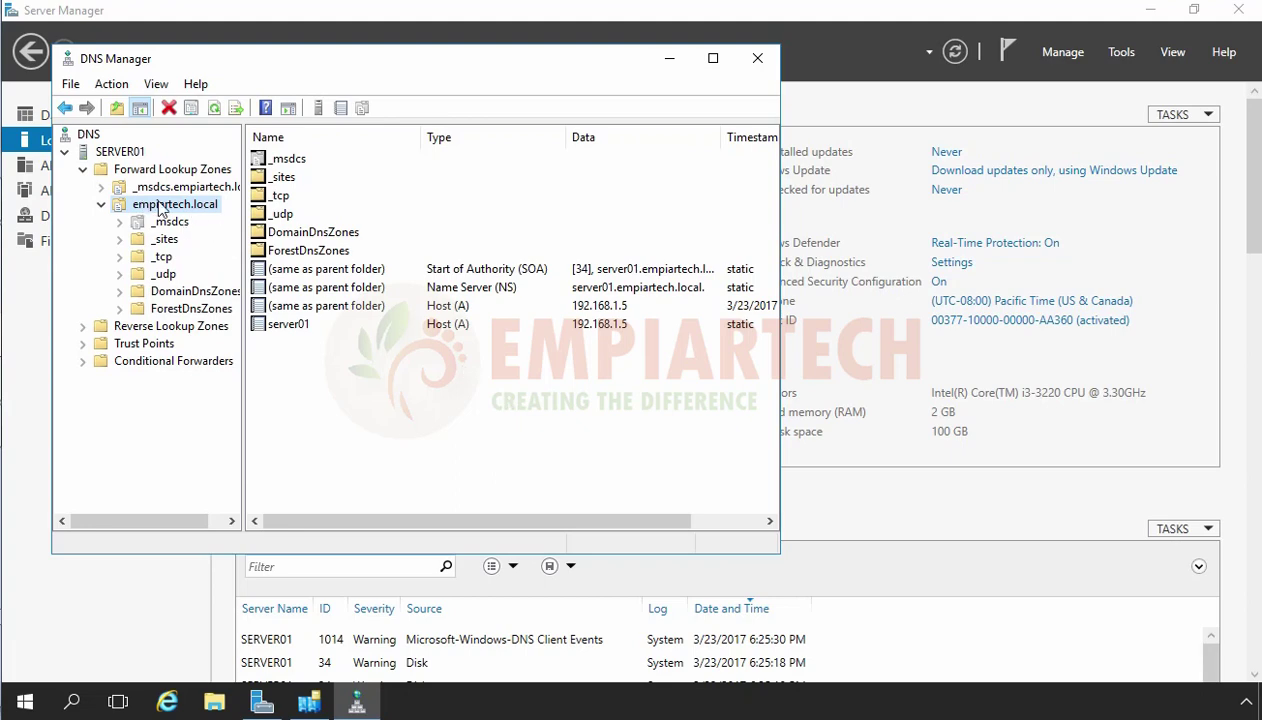
Refresh DNS Manager and show the surat delegation's name server SERVER02.surat.empiartech.local in a widened Data column.
click(218, 110)
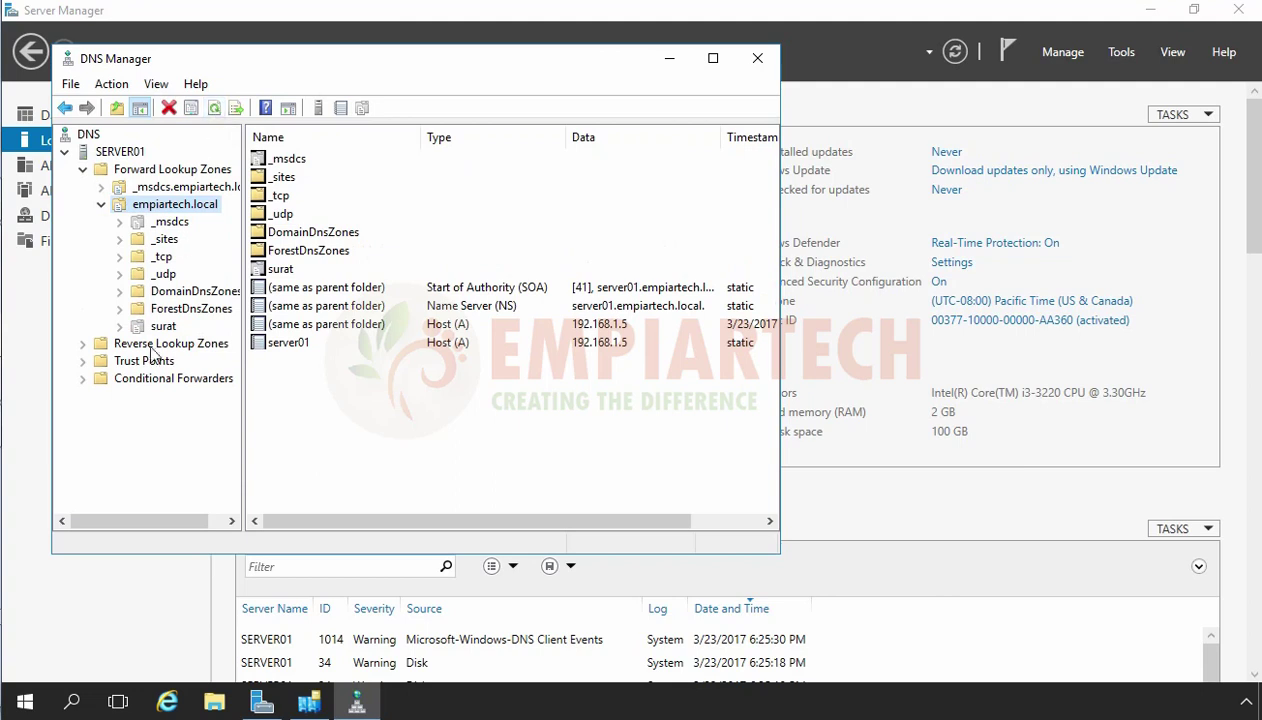
click(164, 328)
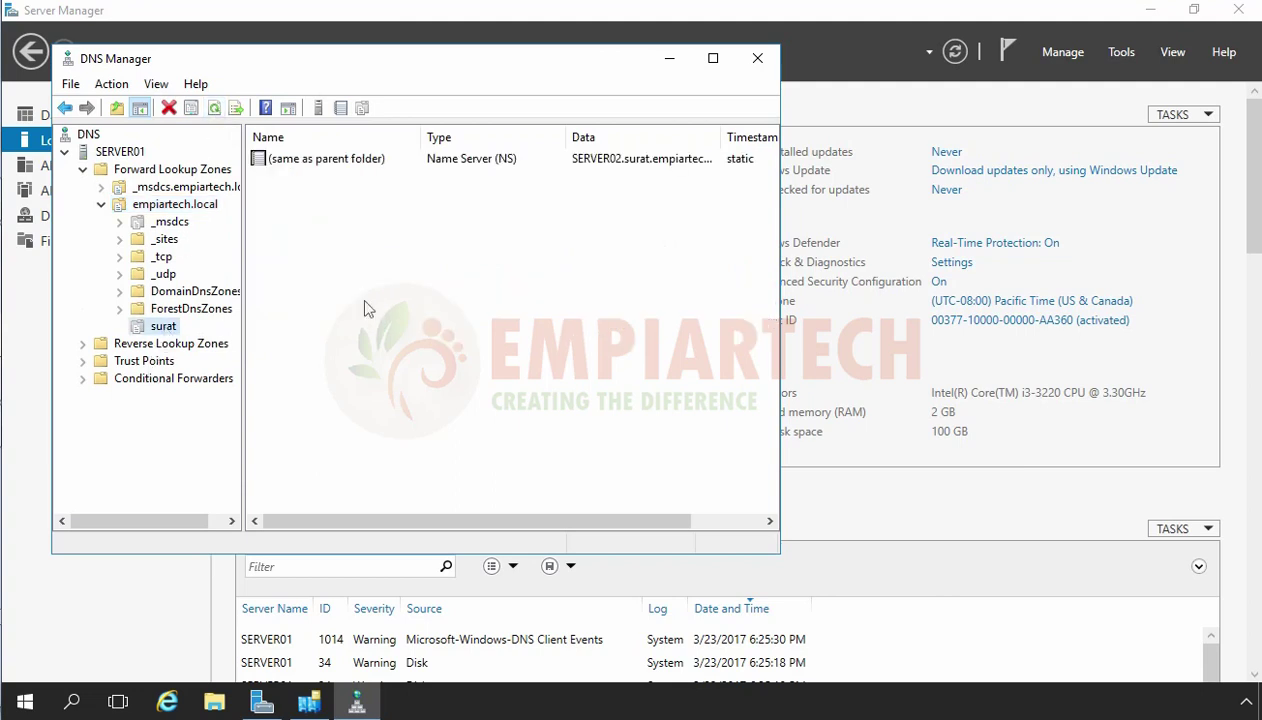
drag(783, 233, 975, 238)
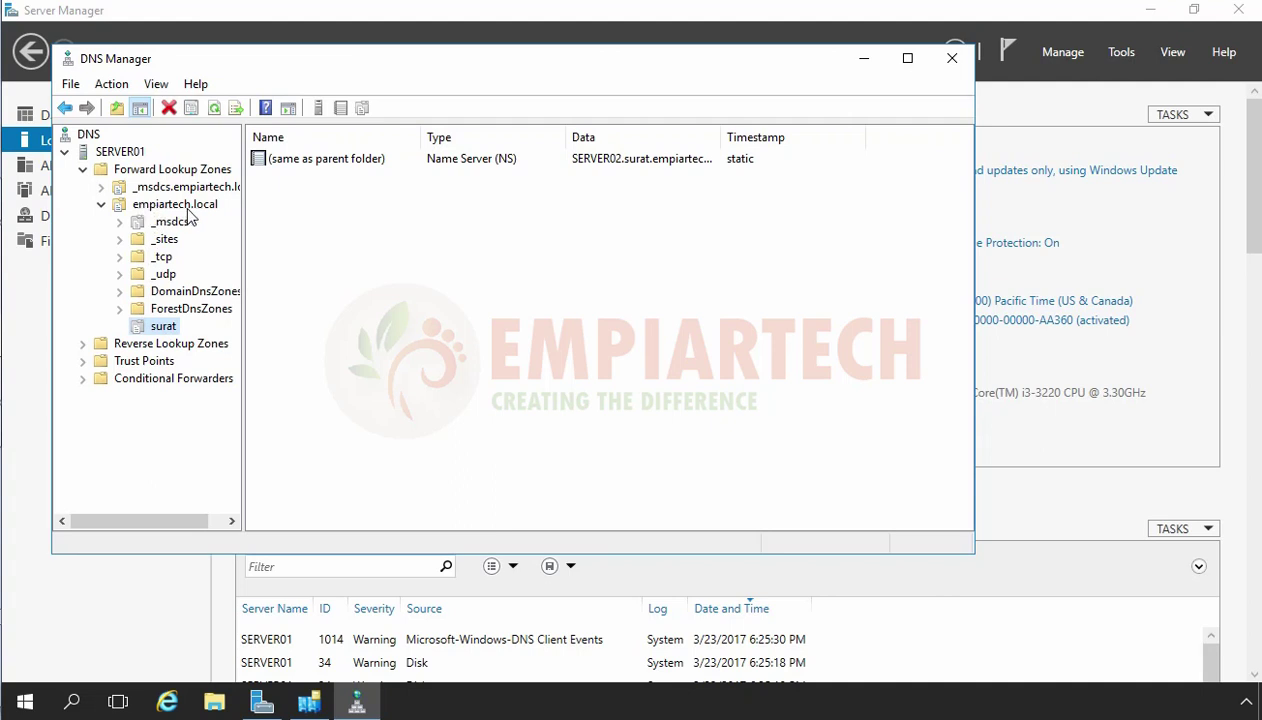
double_click(720, 136)
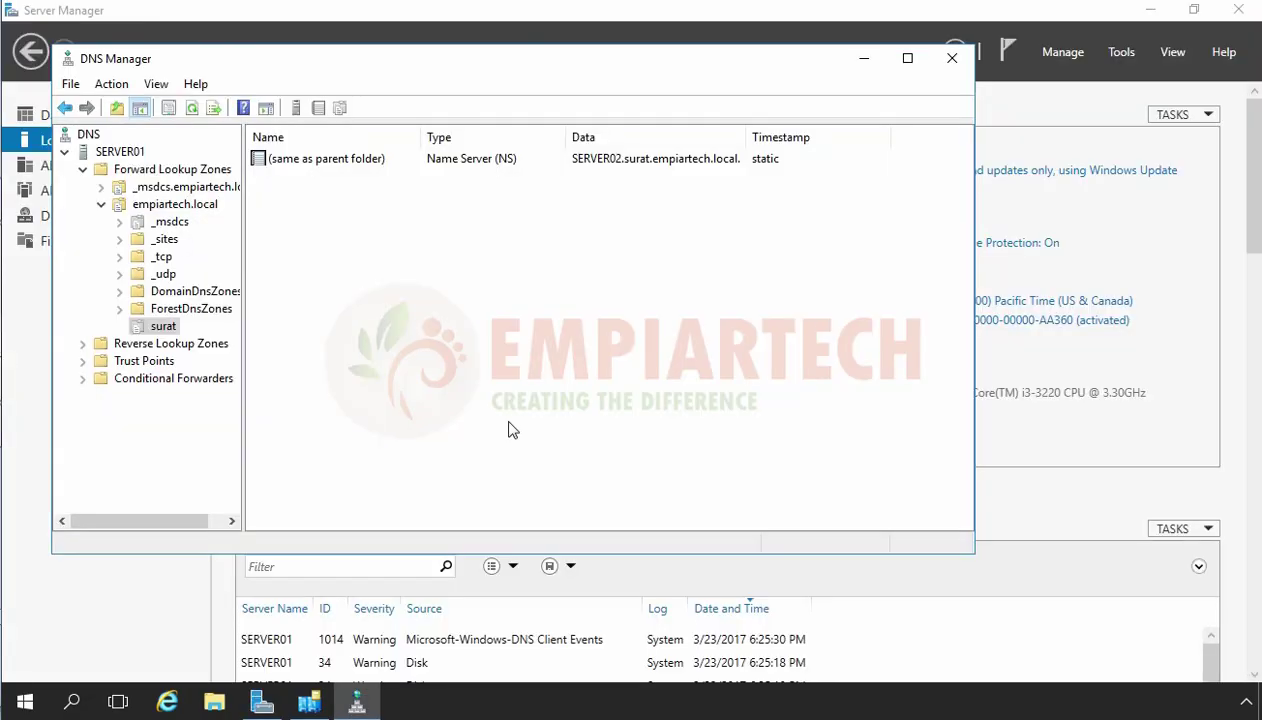
key(super+r)
From a new Command Prompt, ping server02.surat.empiartech.local and get replies from 192.168.2.5.
text(cmd)
key(BackSpace)
key(BackSpace)
key(BackSpace)
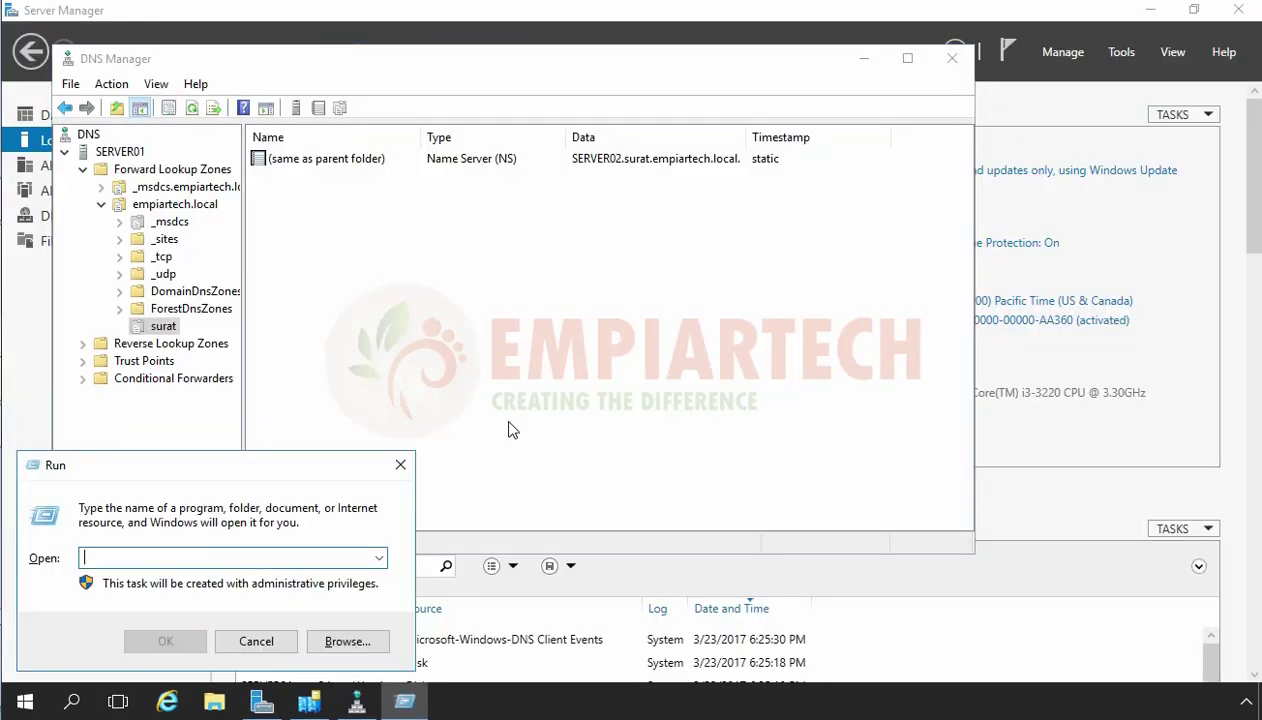
text(cmd)
key(Return)
text(p)
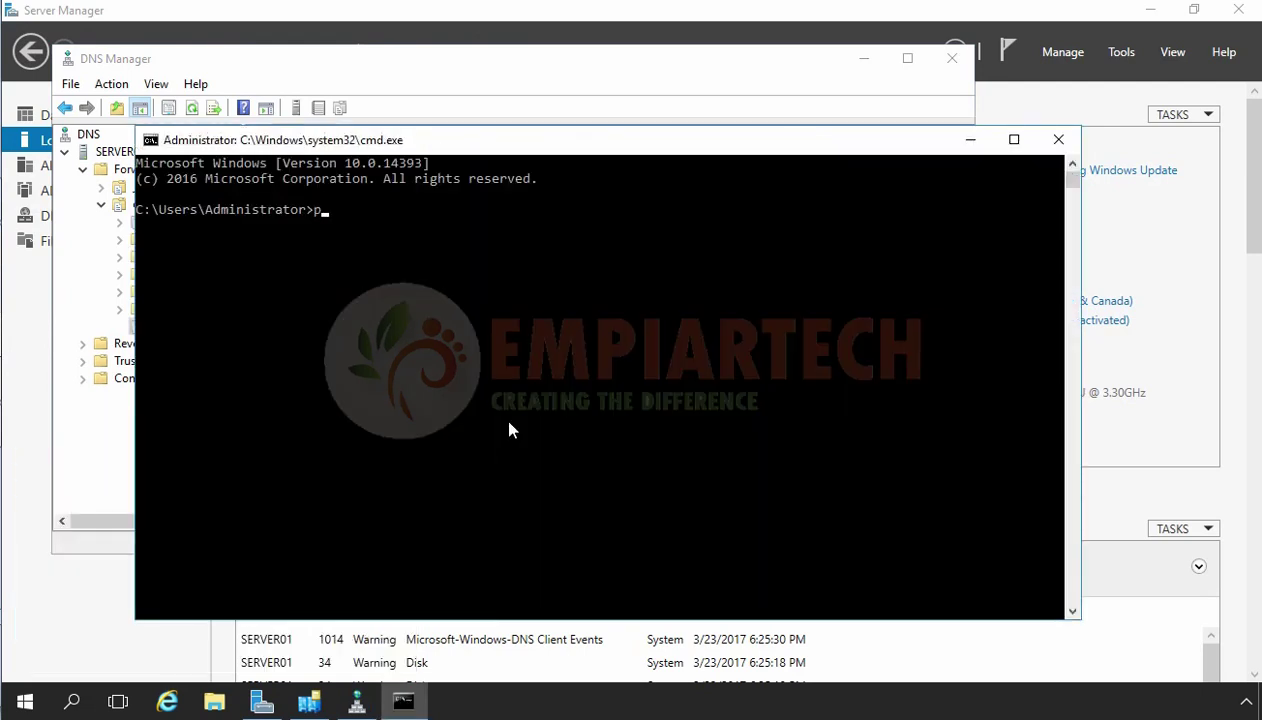
text(ing server02.surat.empiarte)
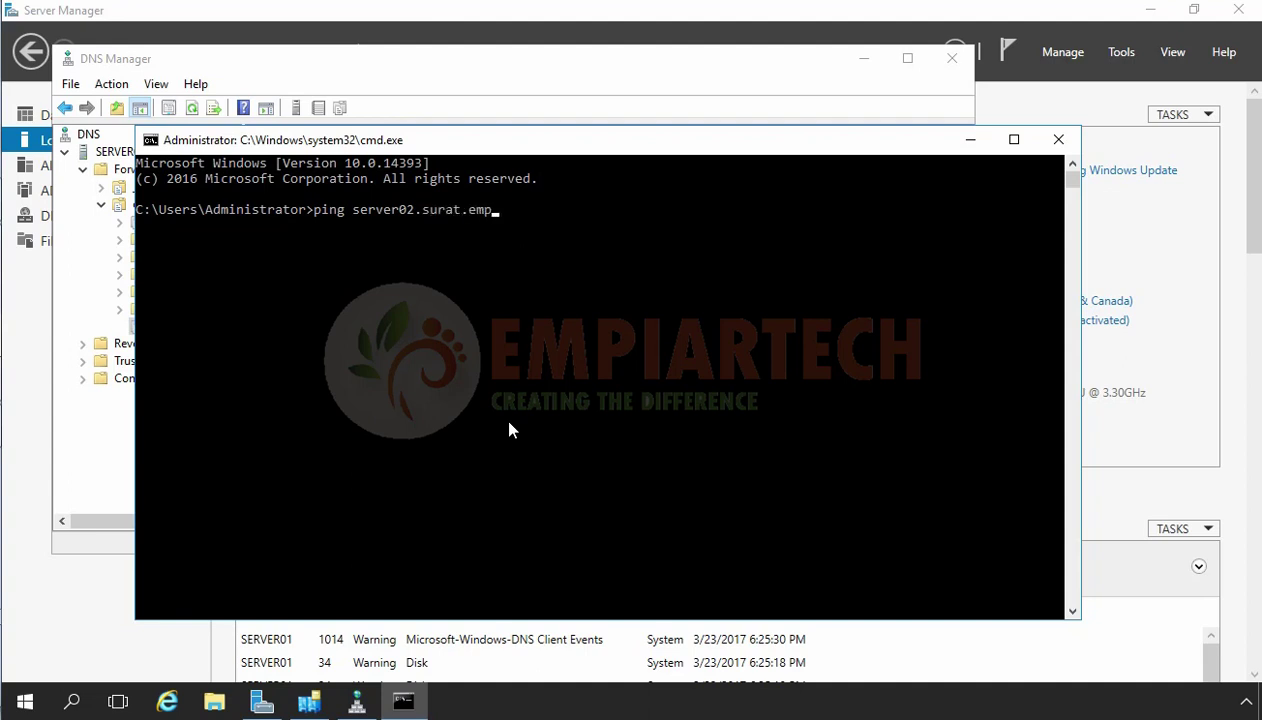
text(ch.local)
key(Return)
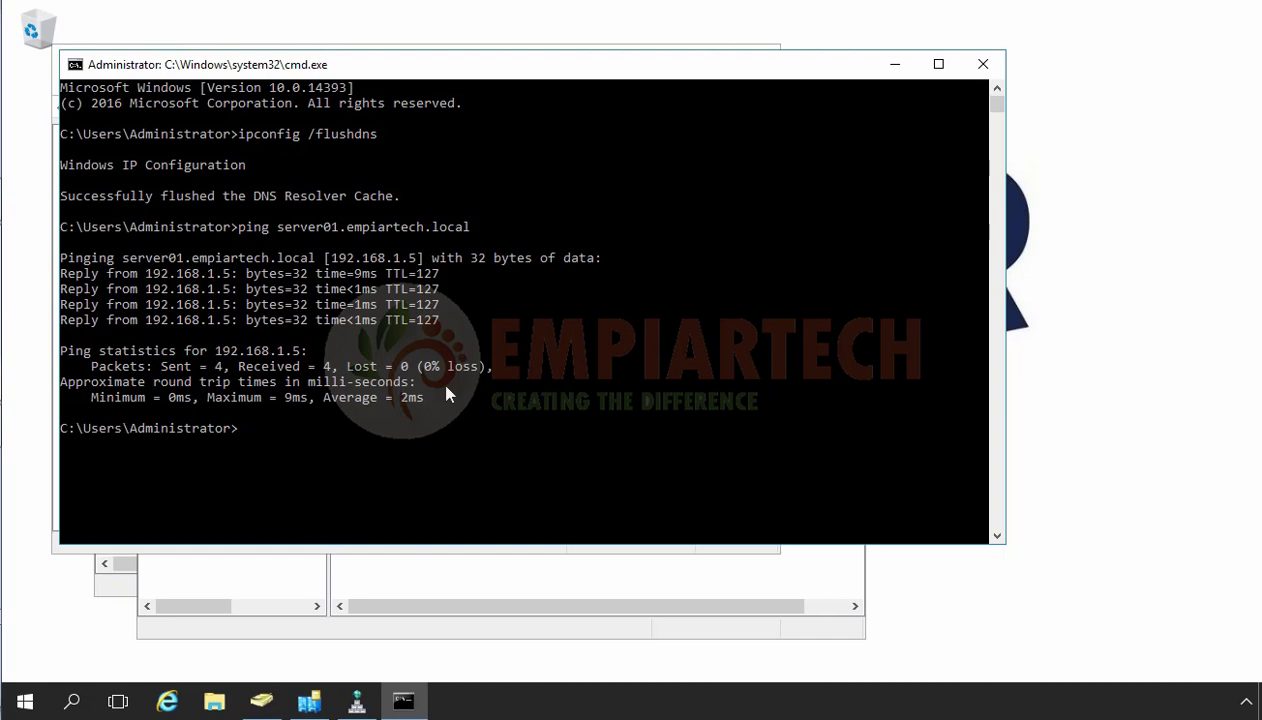
key(super+r)
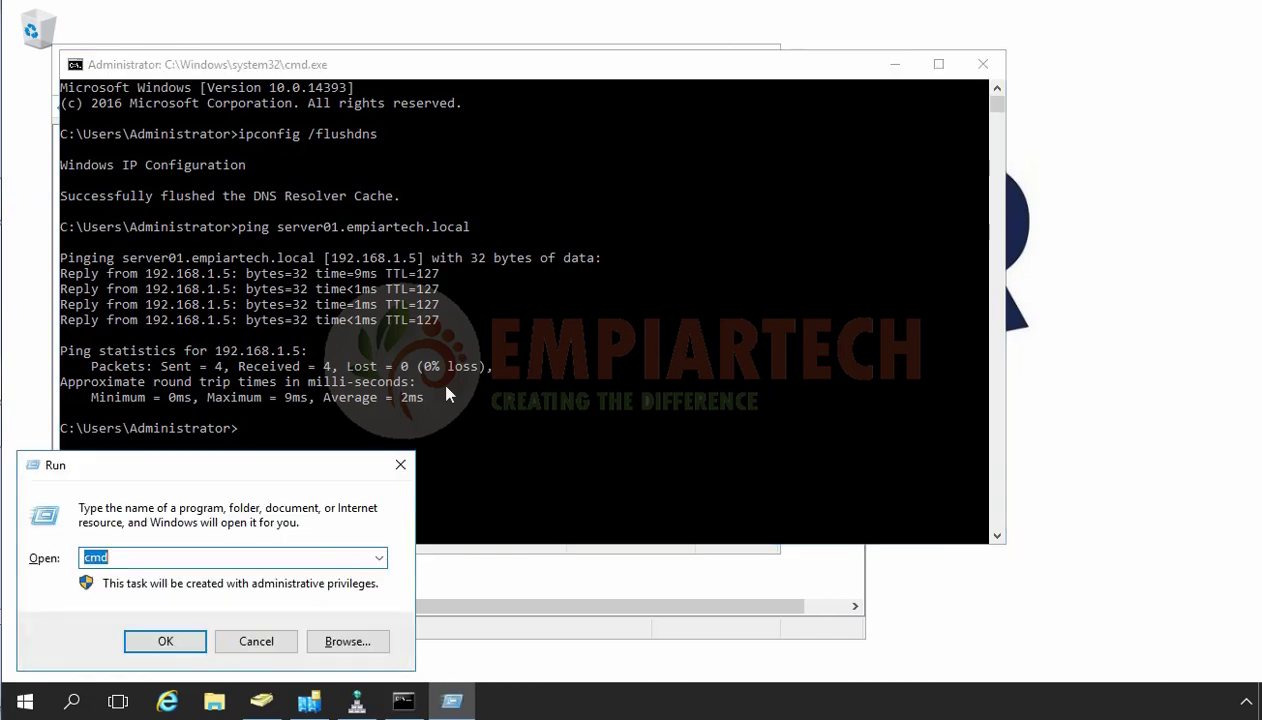
Open Active Directory Domains and Trusts via domain.msc and expand empiartech.local to select surat.empiartech.local.
text(domain.msc)
key(Return)
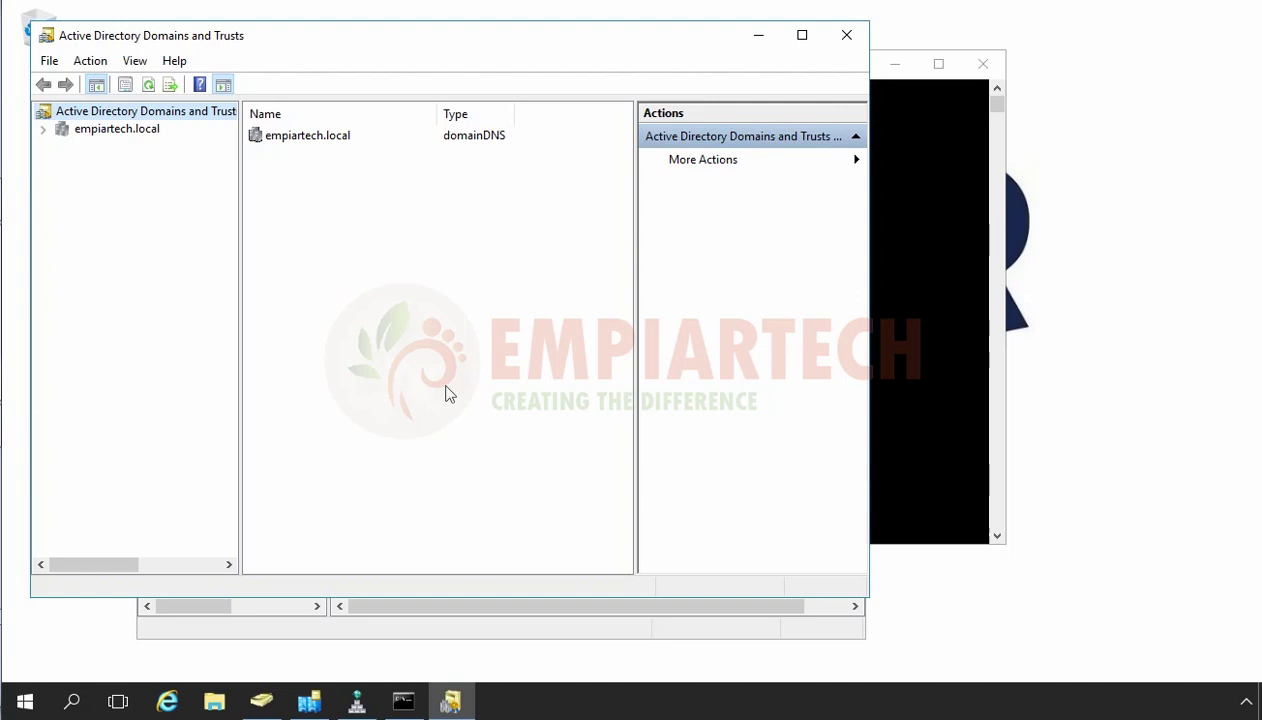
key(Down)
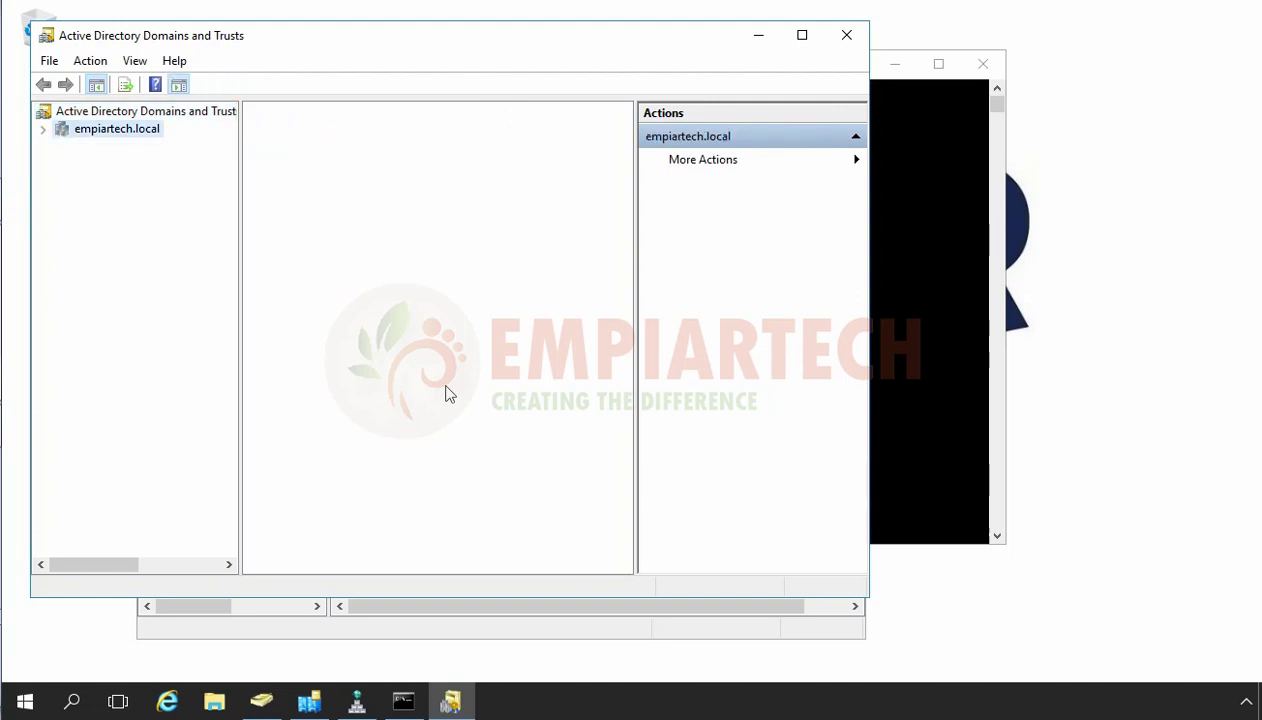
key(Right)
key(Down)
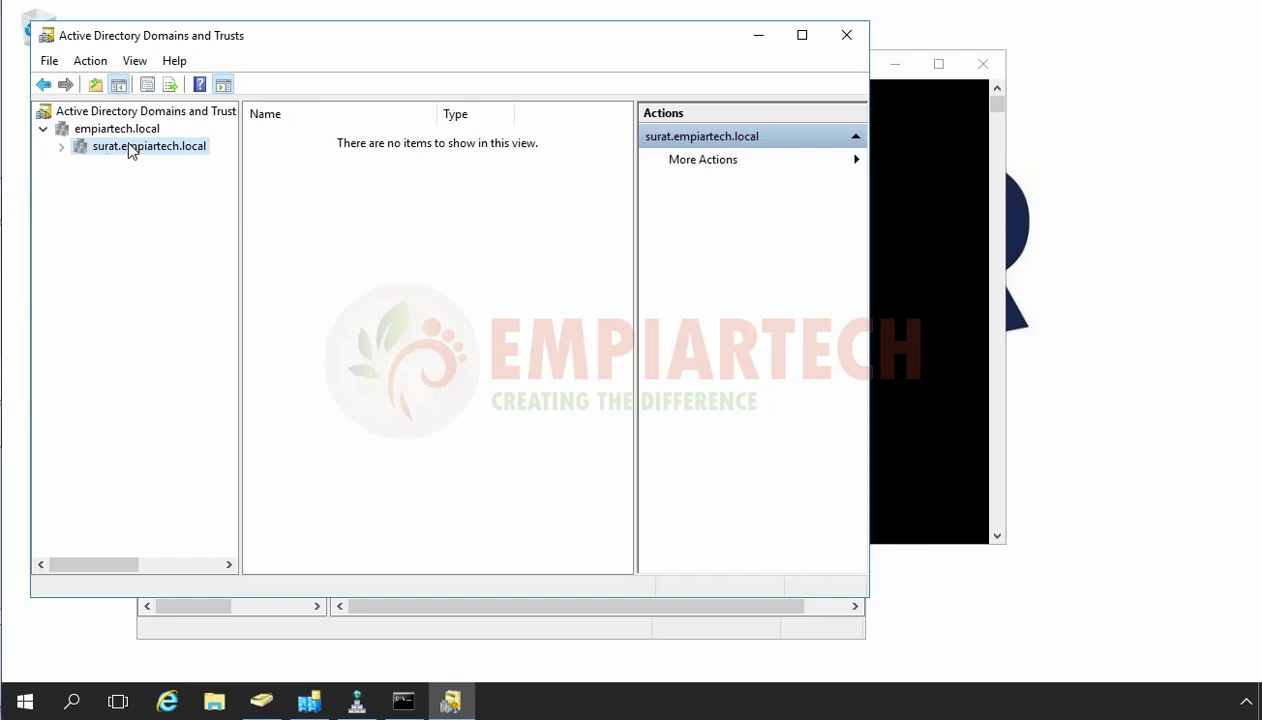
Review the trusts listed in surat.empiartech.local's properties, then close the dialog.
right_click(154, 147)
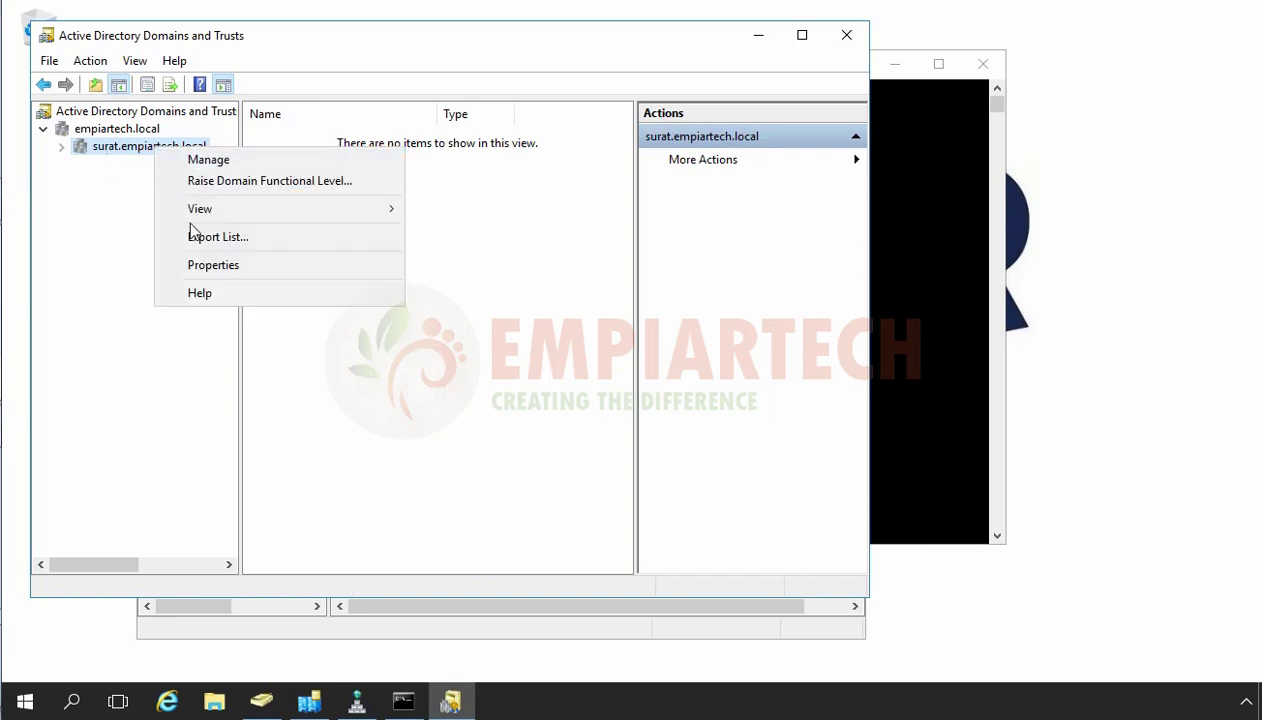
click(204, 268)
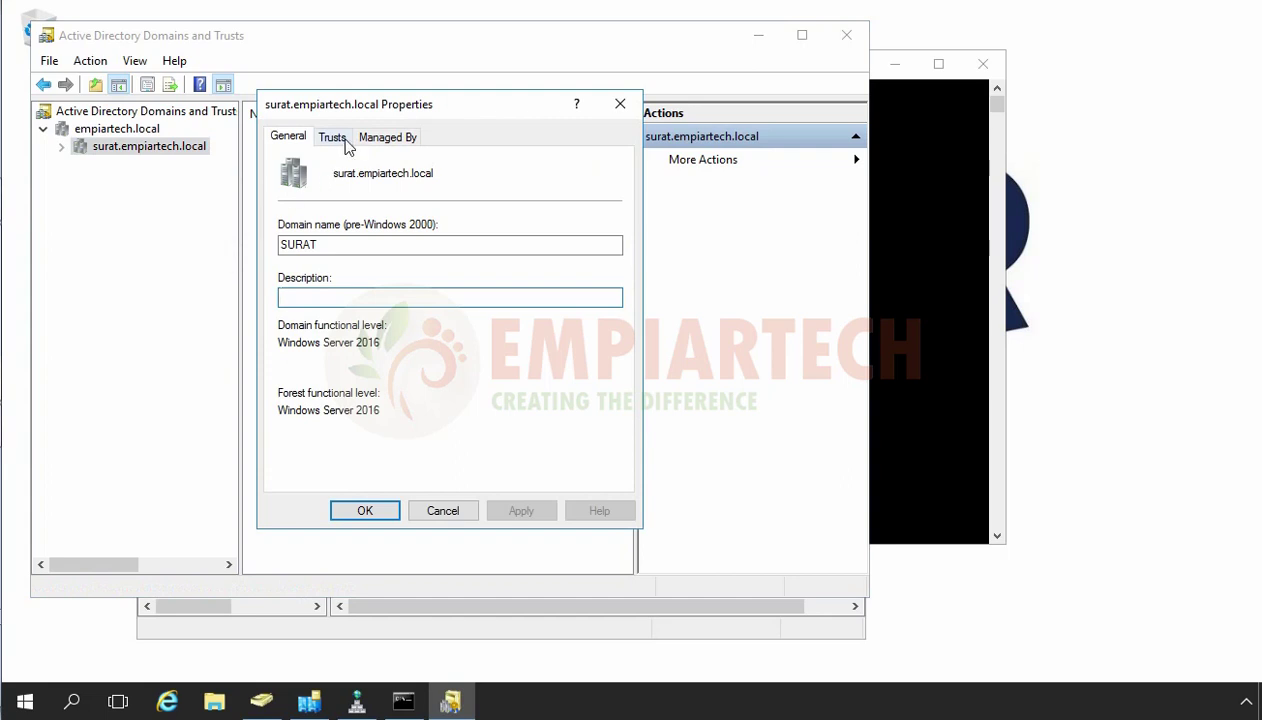
click(340, 137)
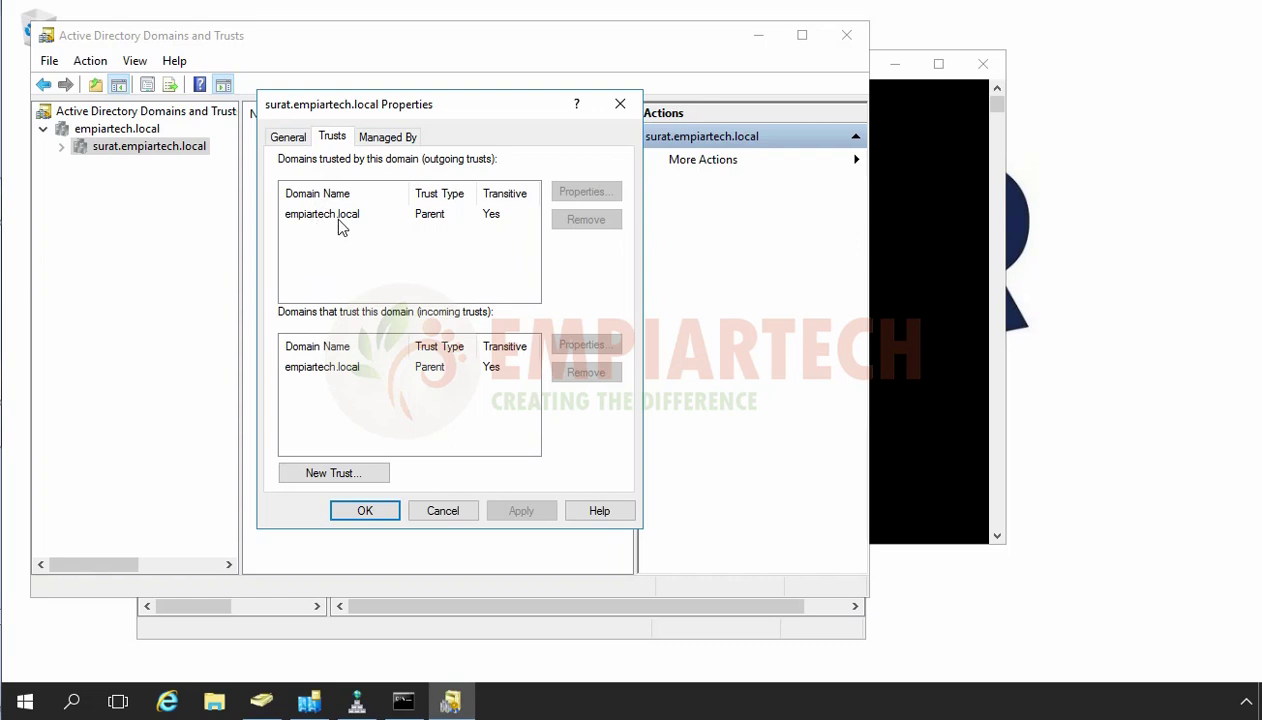
click(362, 511)
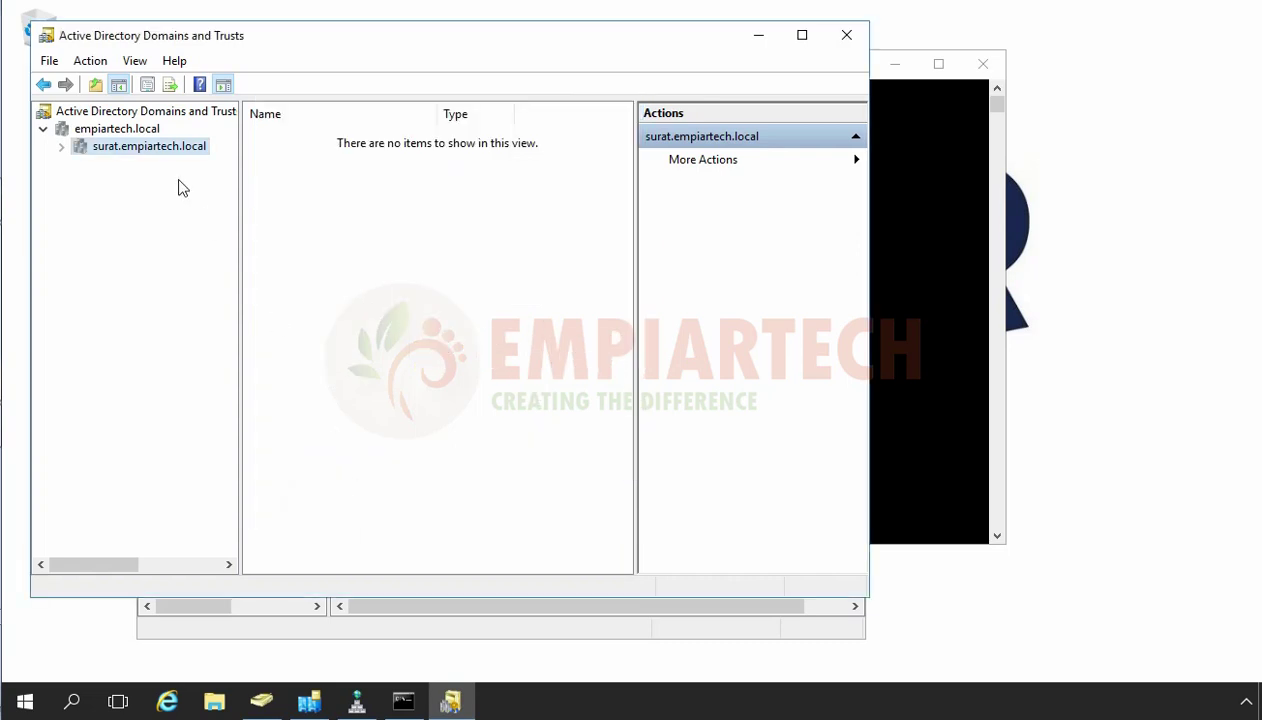
Show empiartech.local's trusts: surat.empiartech.local as a transitive Child trust, outgoing and incoming.
click(117, 130)
right_click(117, 132)
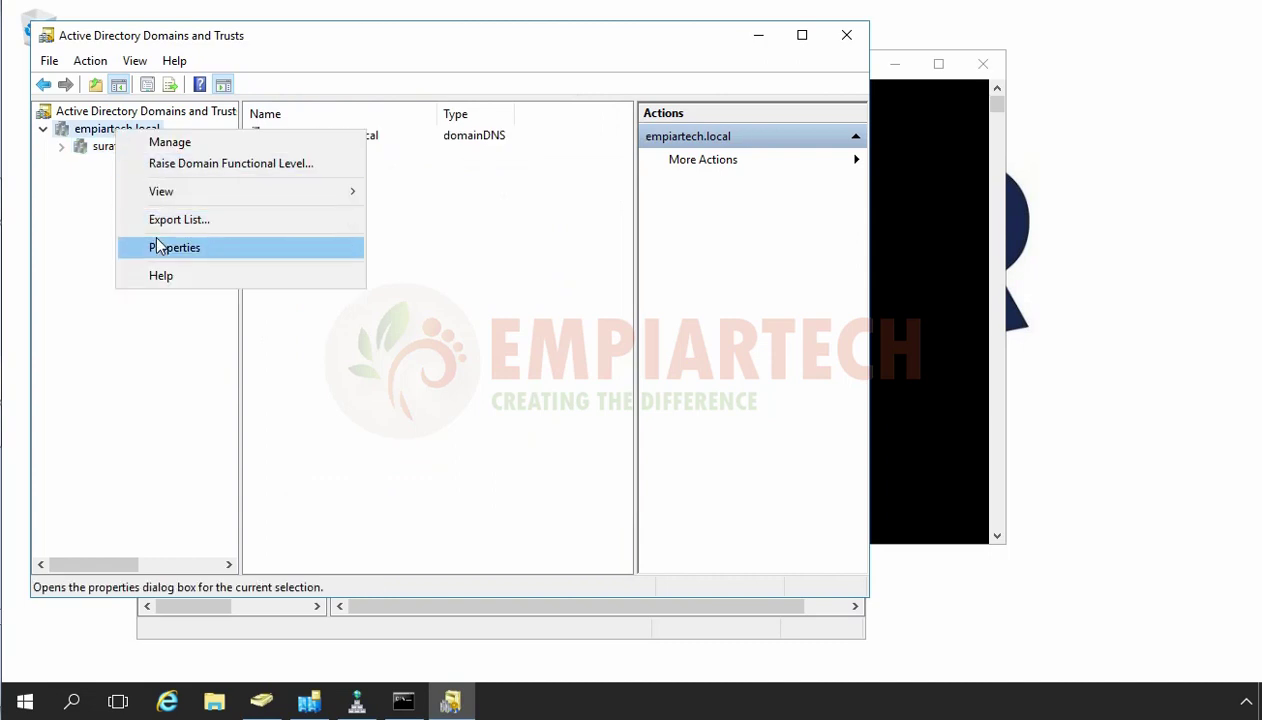
click(143, 246)
click(333, 137)
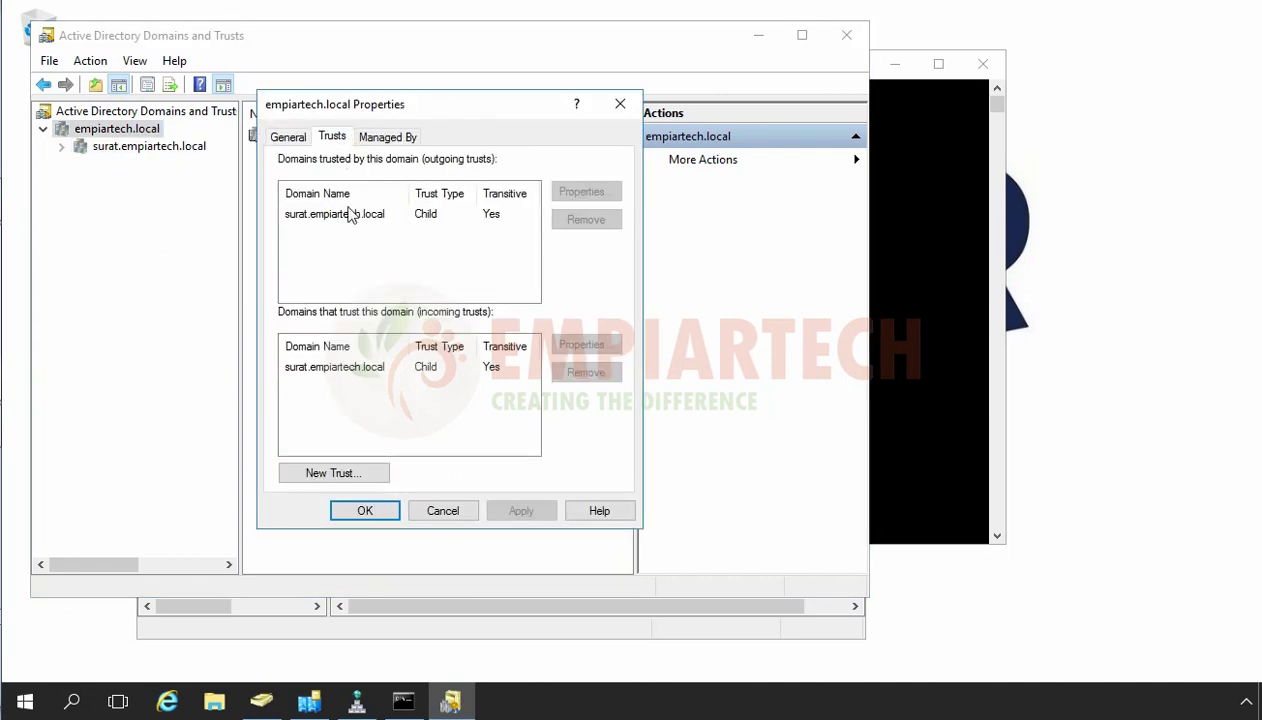